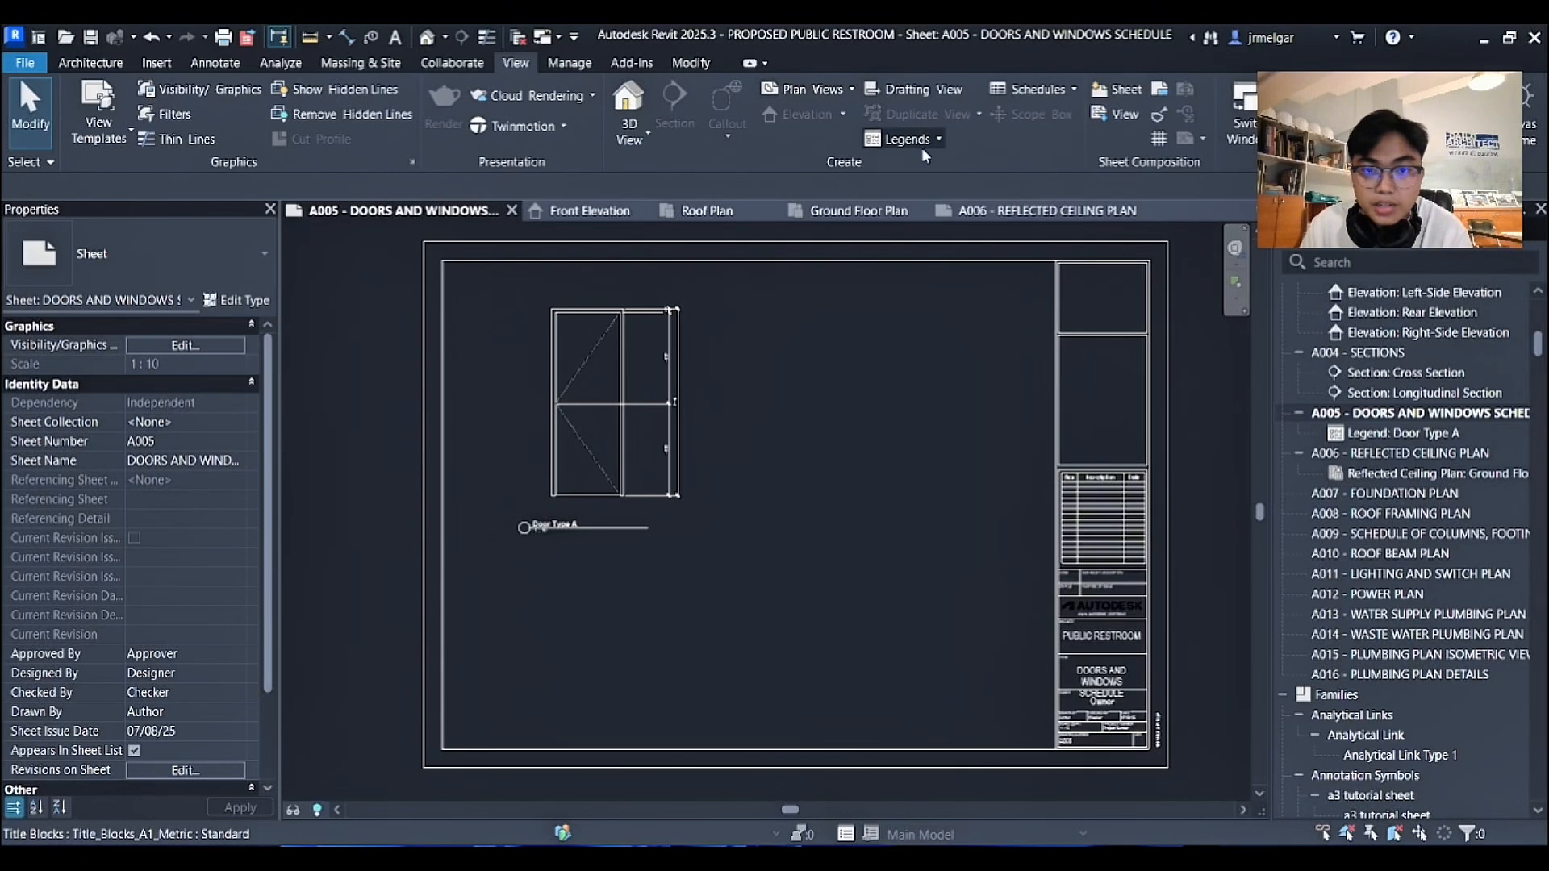
Try to create a new legend view named Cubicle Door.
click(921, 147)
click(942, 173)
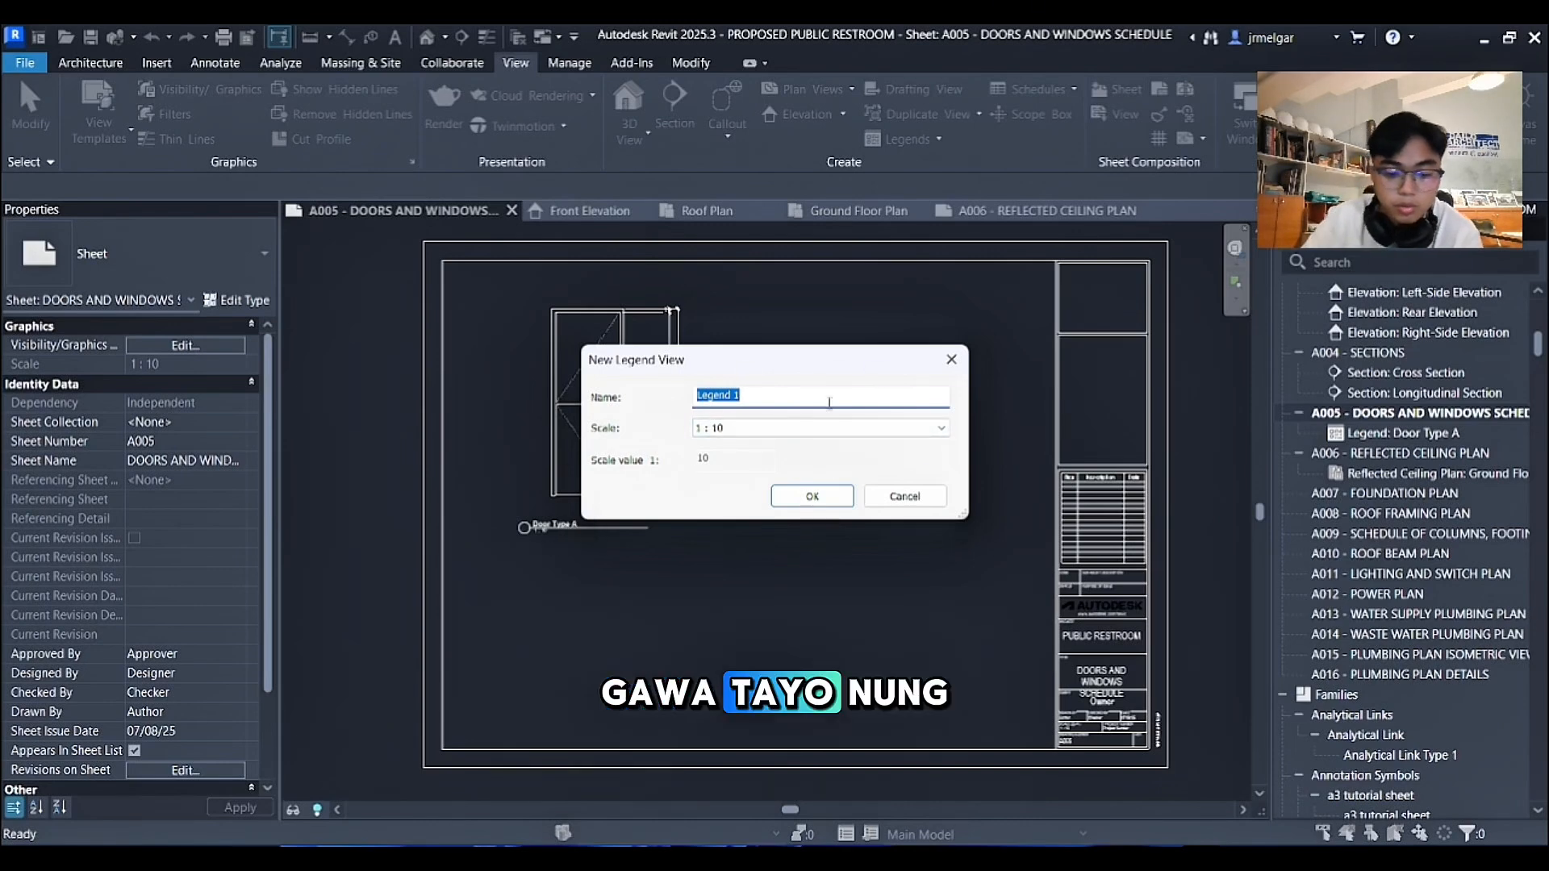
text(Cubicle Door)
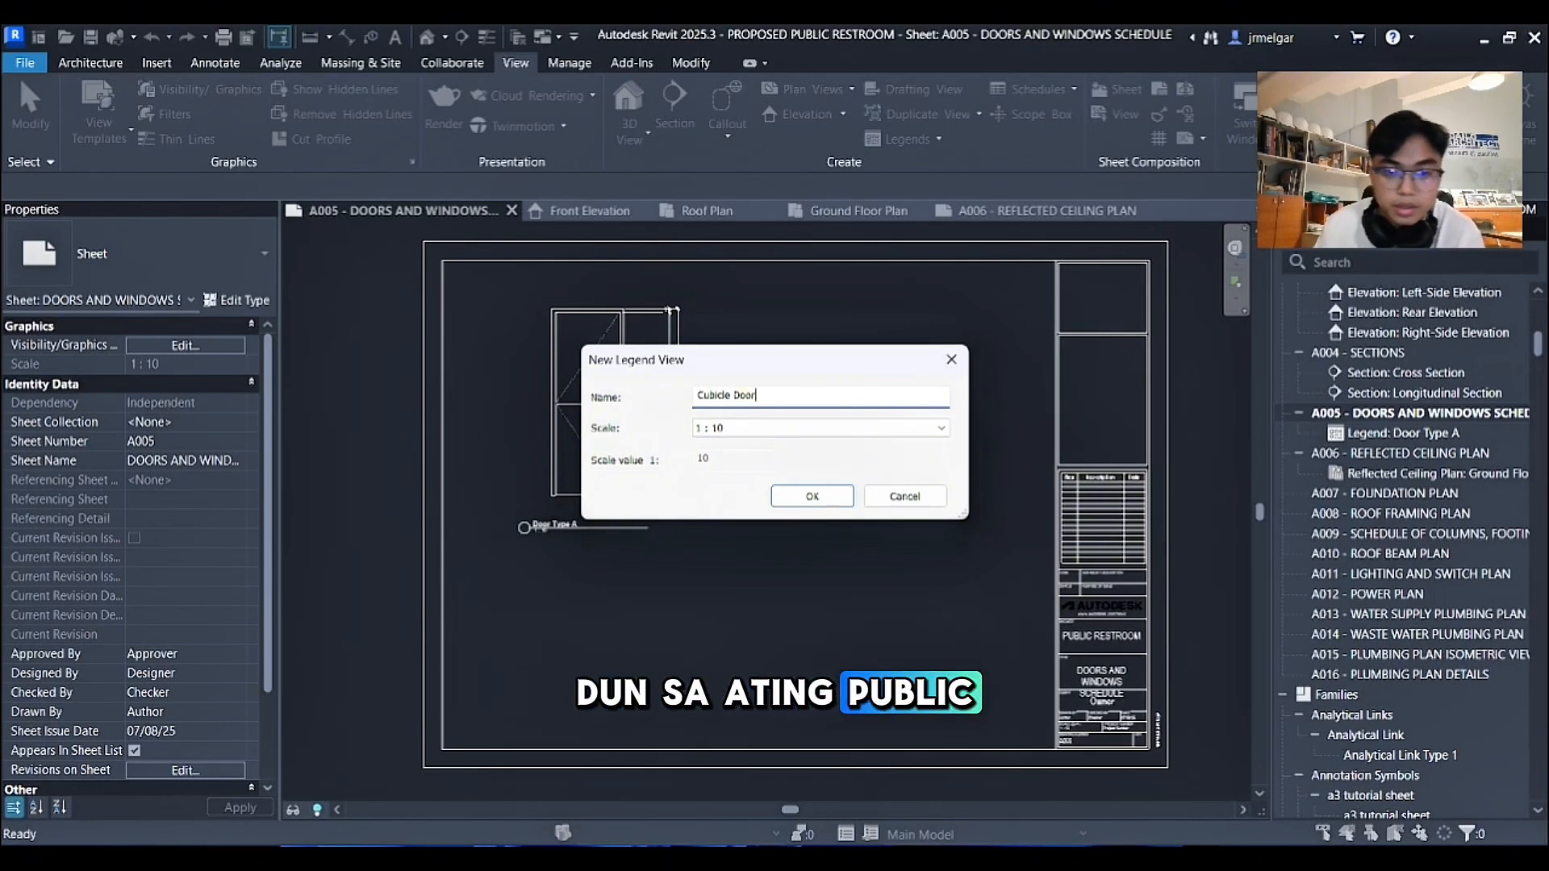
click(813, 496)
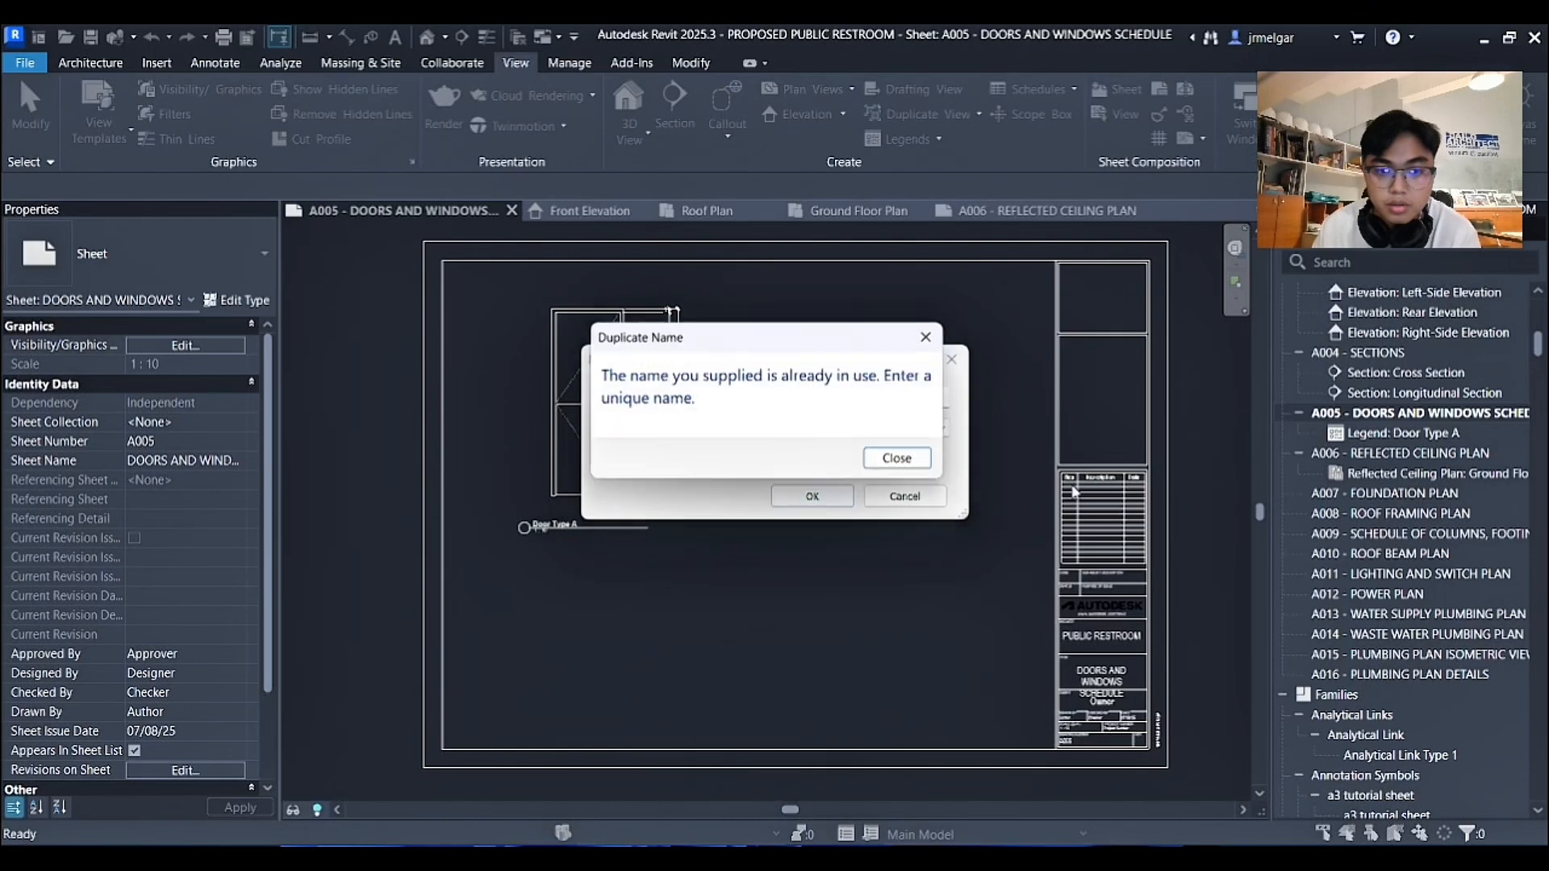
click(898, 458)
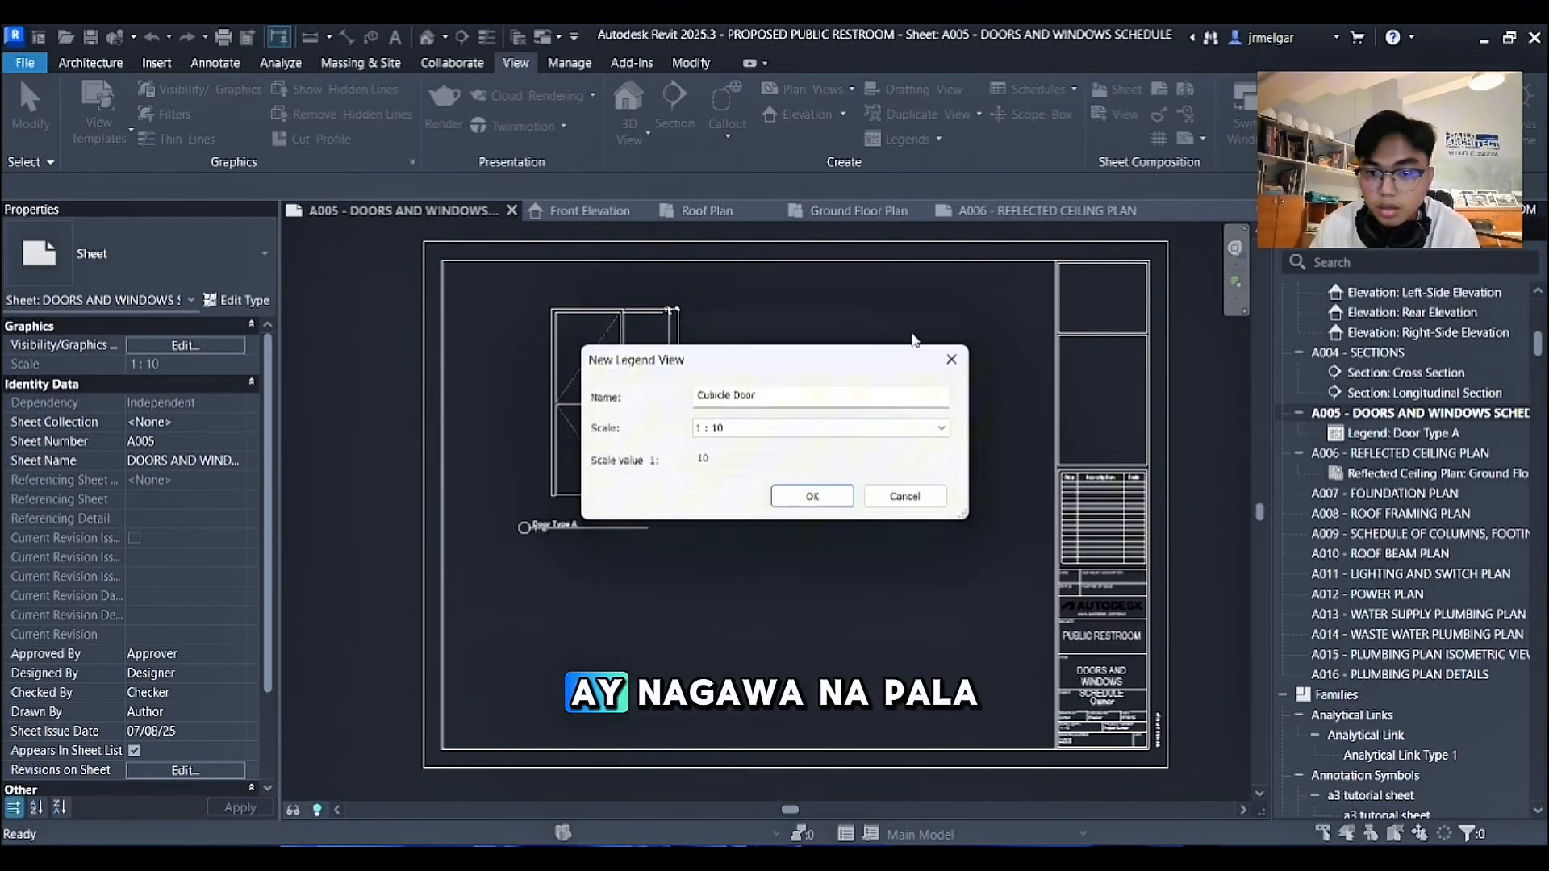
click(954, 367)
Open the existing Cubicle Door legend, followed by the {3D} view of the restroom building.
scroll(1397, 458, up, 10)
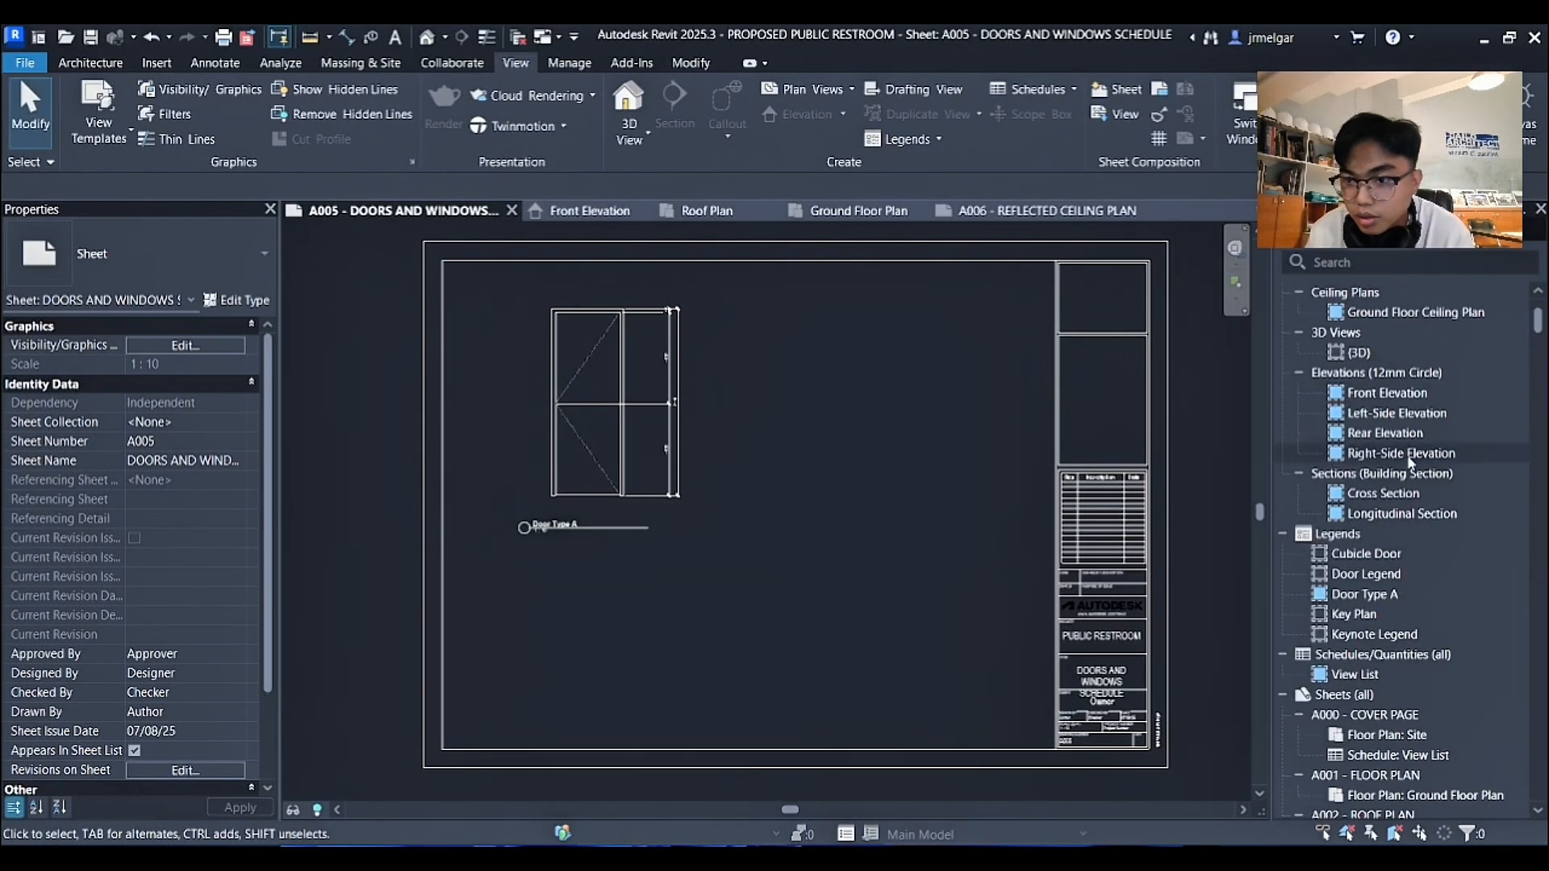
double_click(1416, 554)
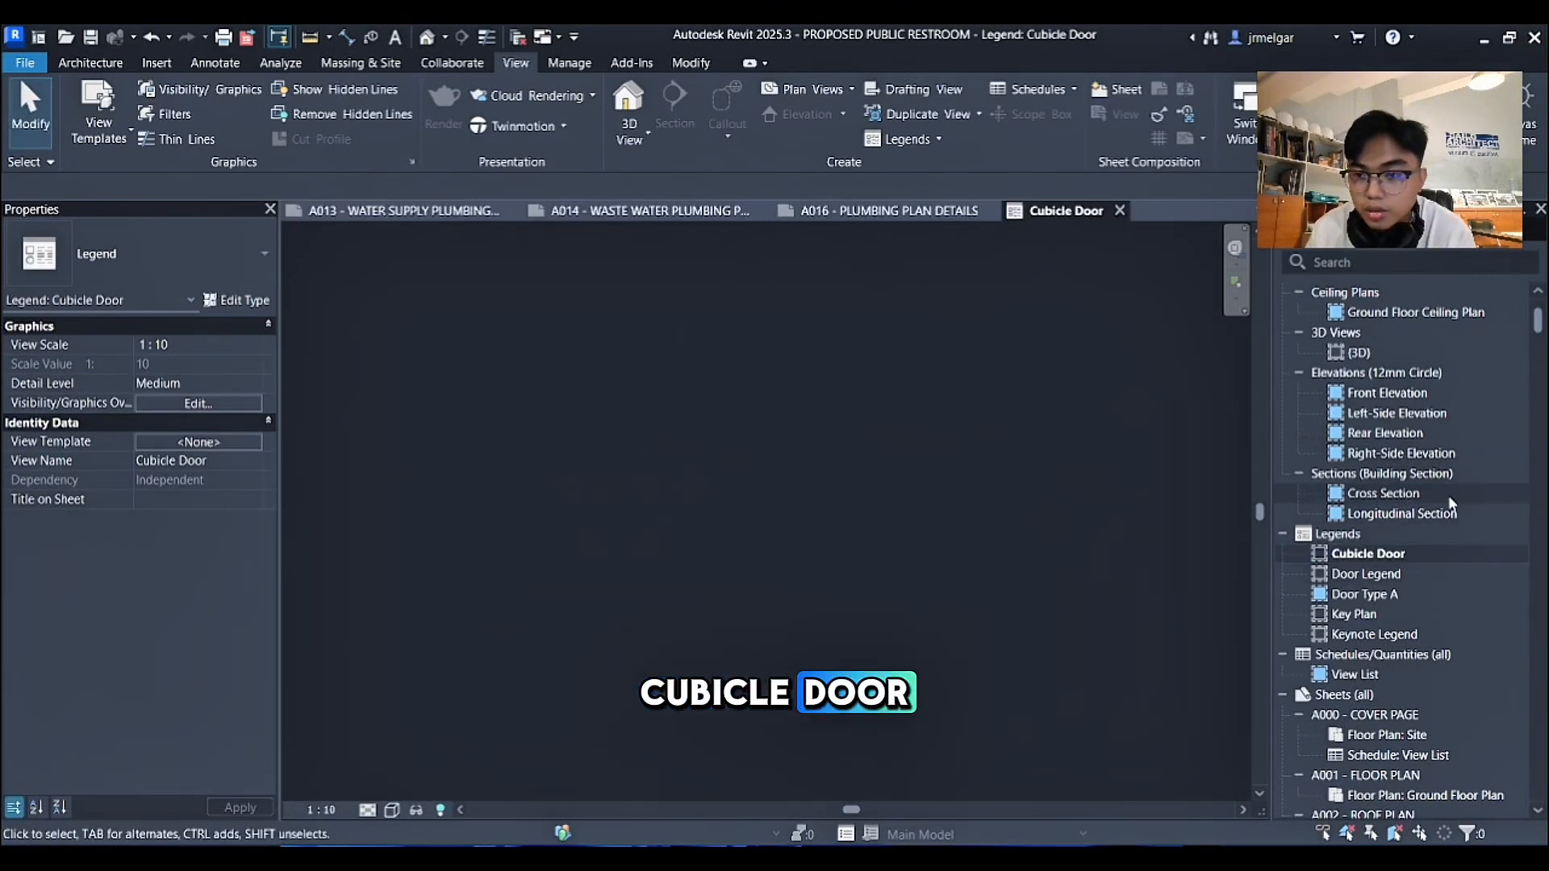
scroll(1436, 468, up, 2)
double_click(1423, 453)
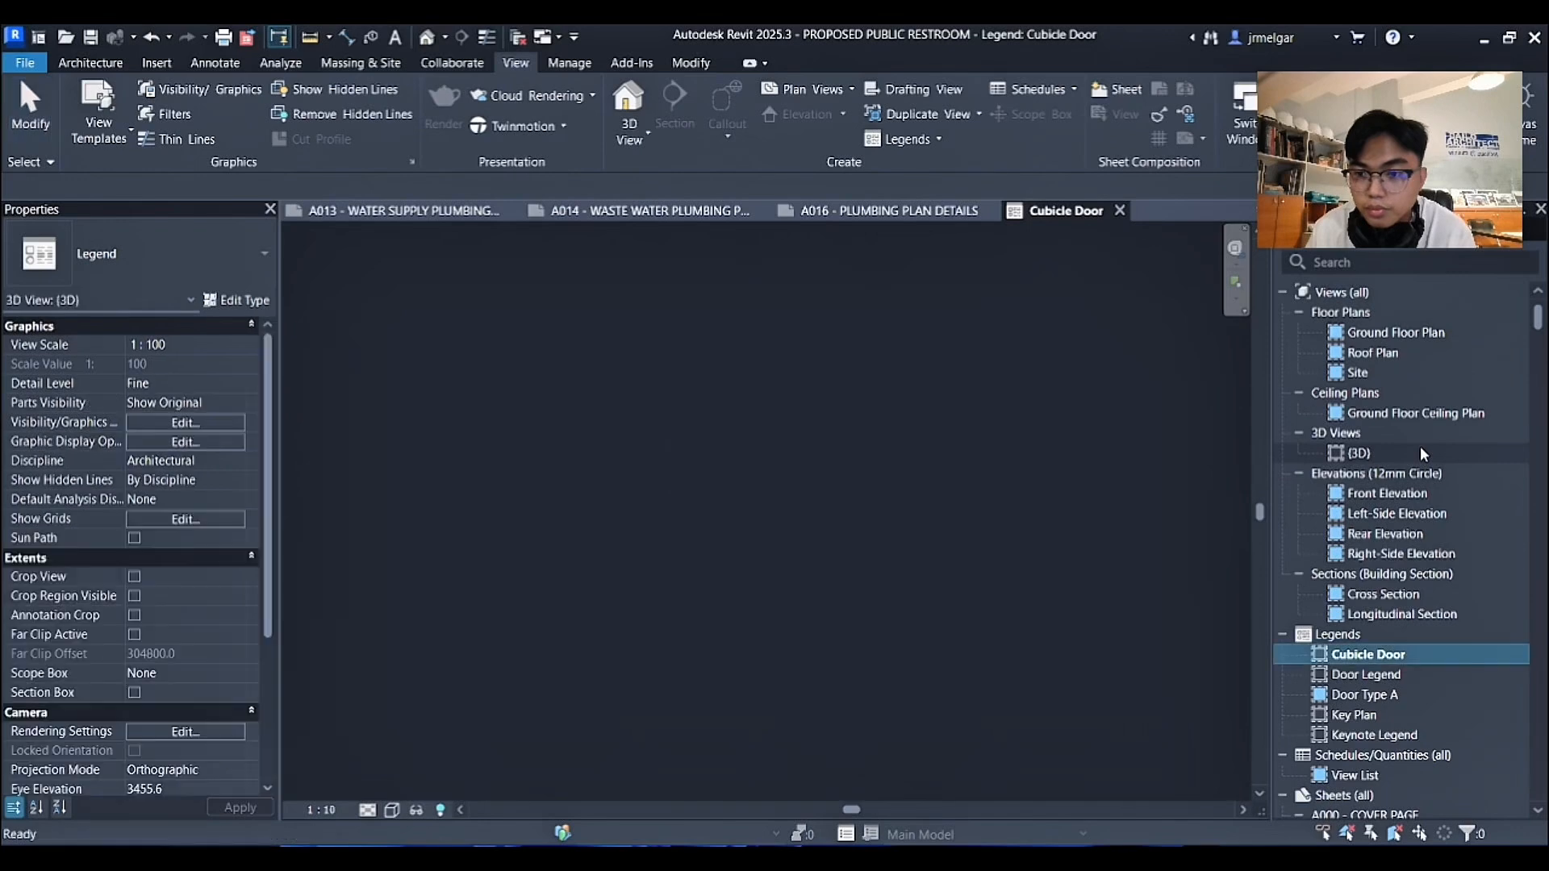
Select the roof to see through it and examine the restroom's doors, toilet cubicles and windows in 3D.
scroll(968, 484, up, 3)
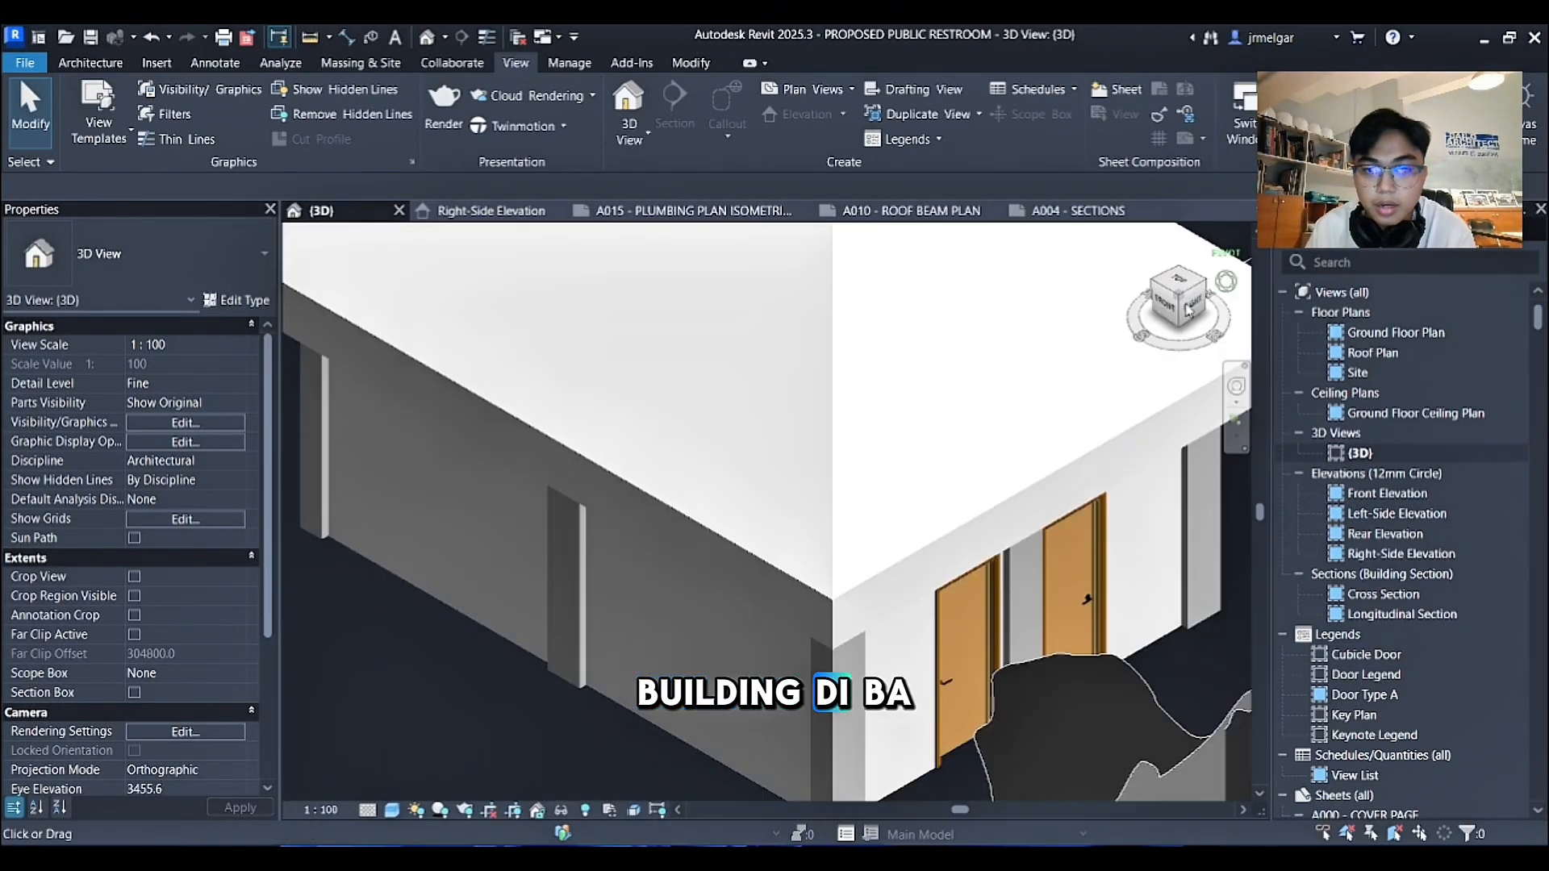
scroll(936, 371, down, 2)
click(930, 361)
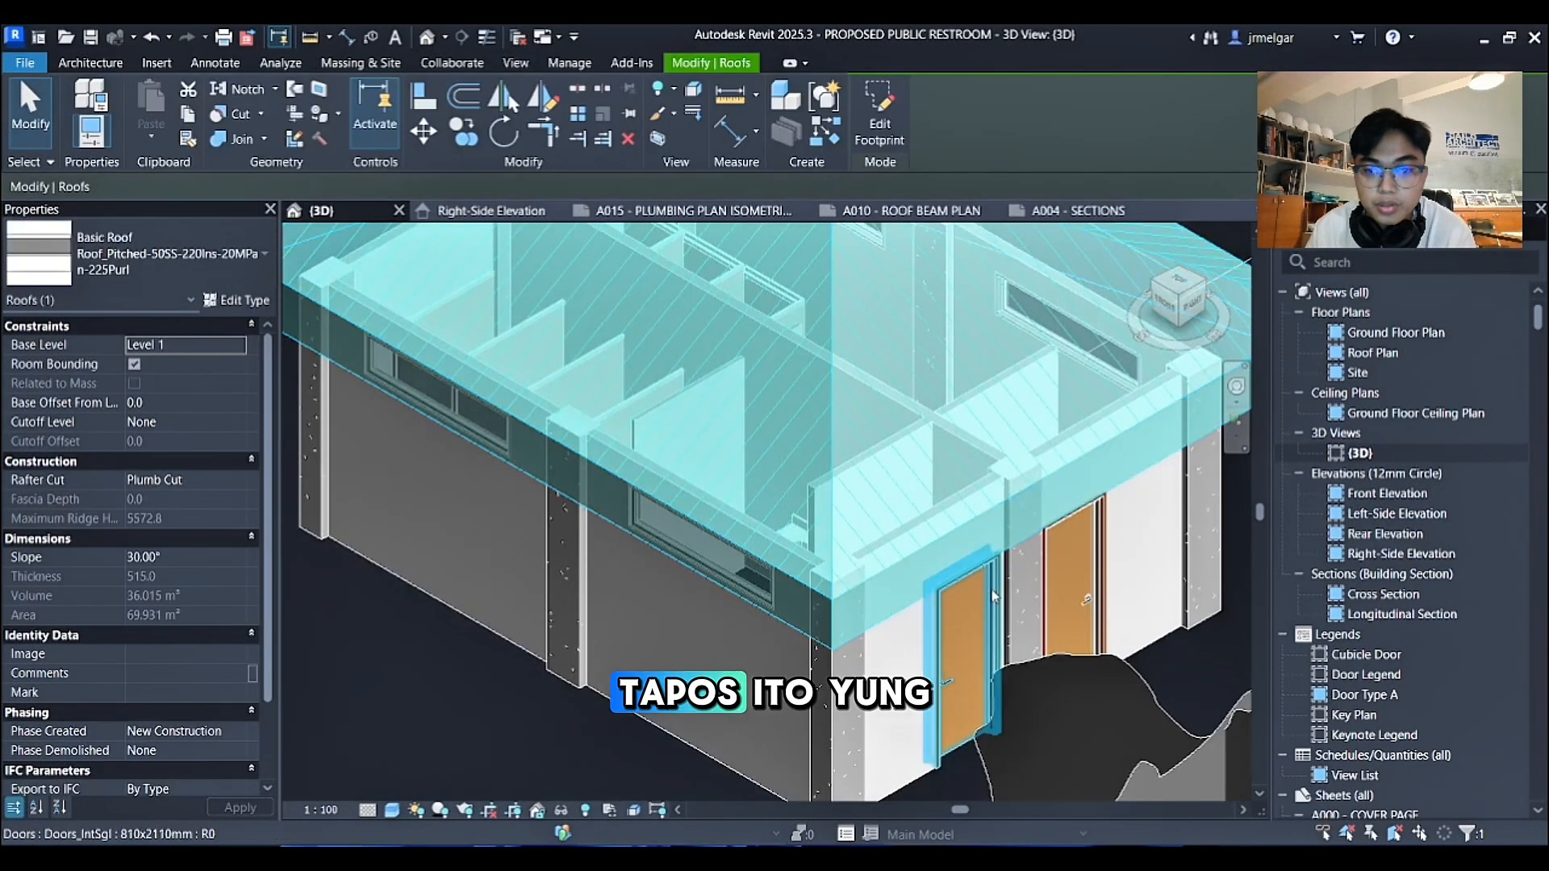
scroll(980, 616, up, 2)
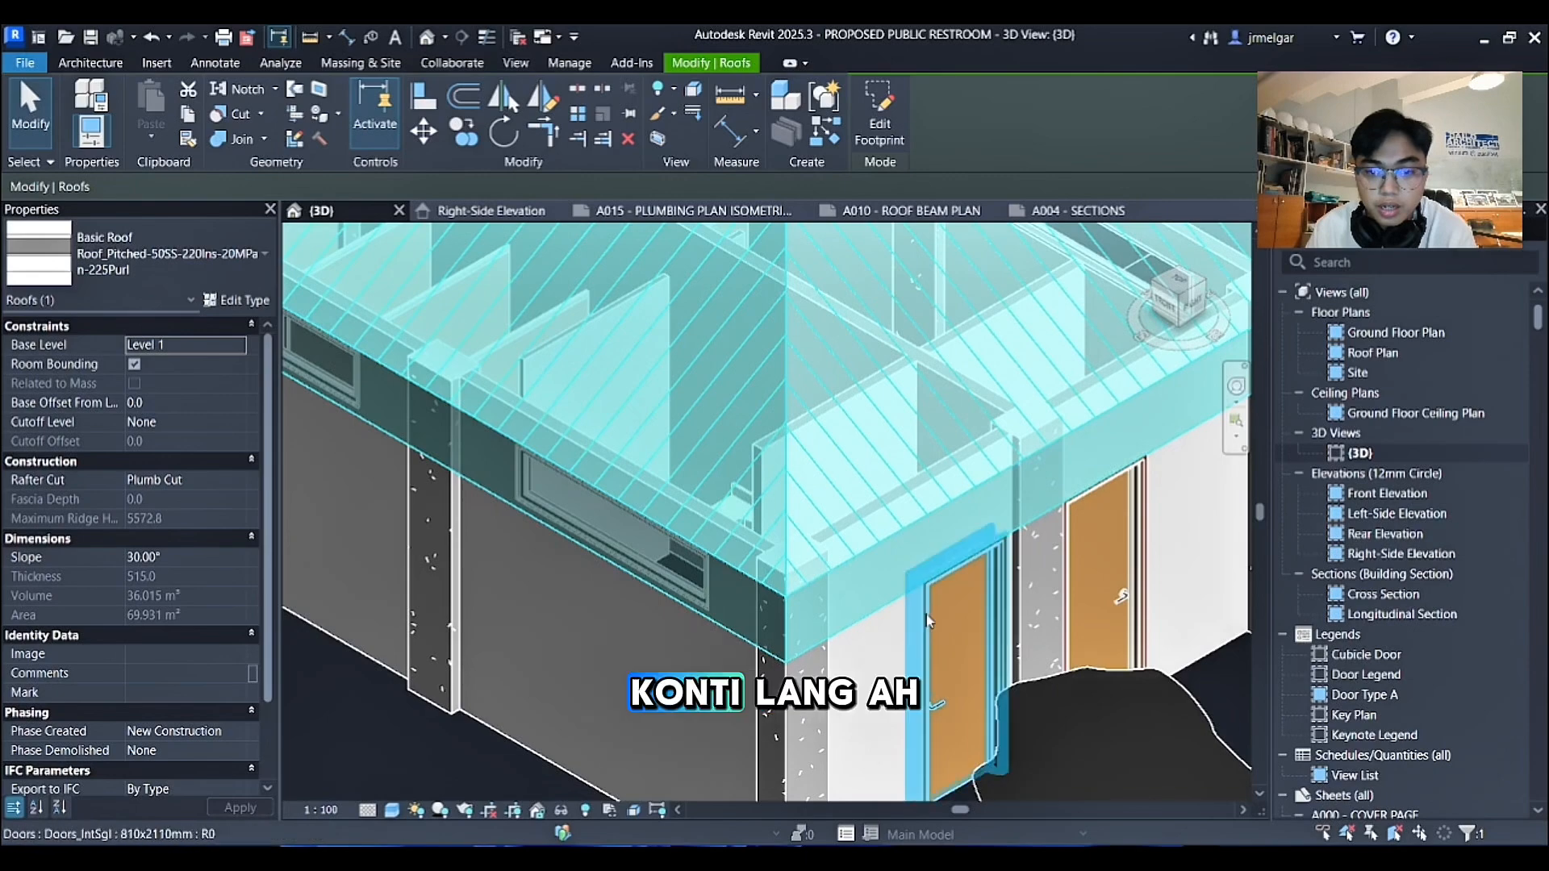
middle_drag(992, 638, 1206, 734)
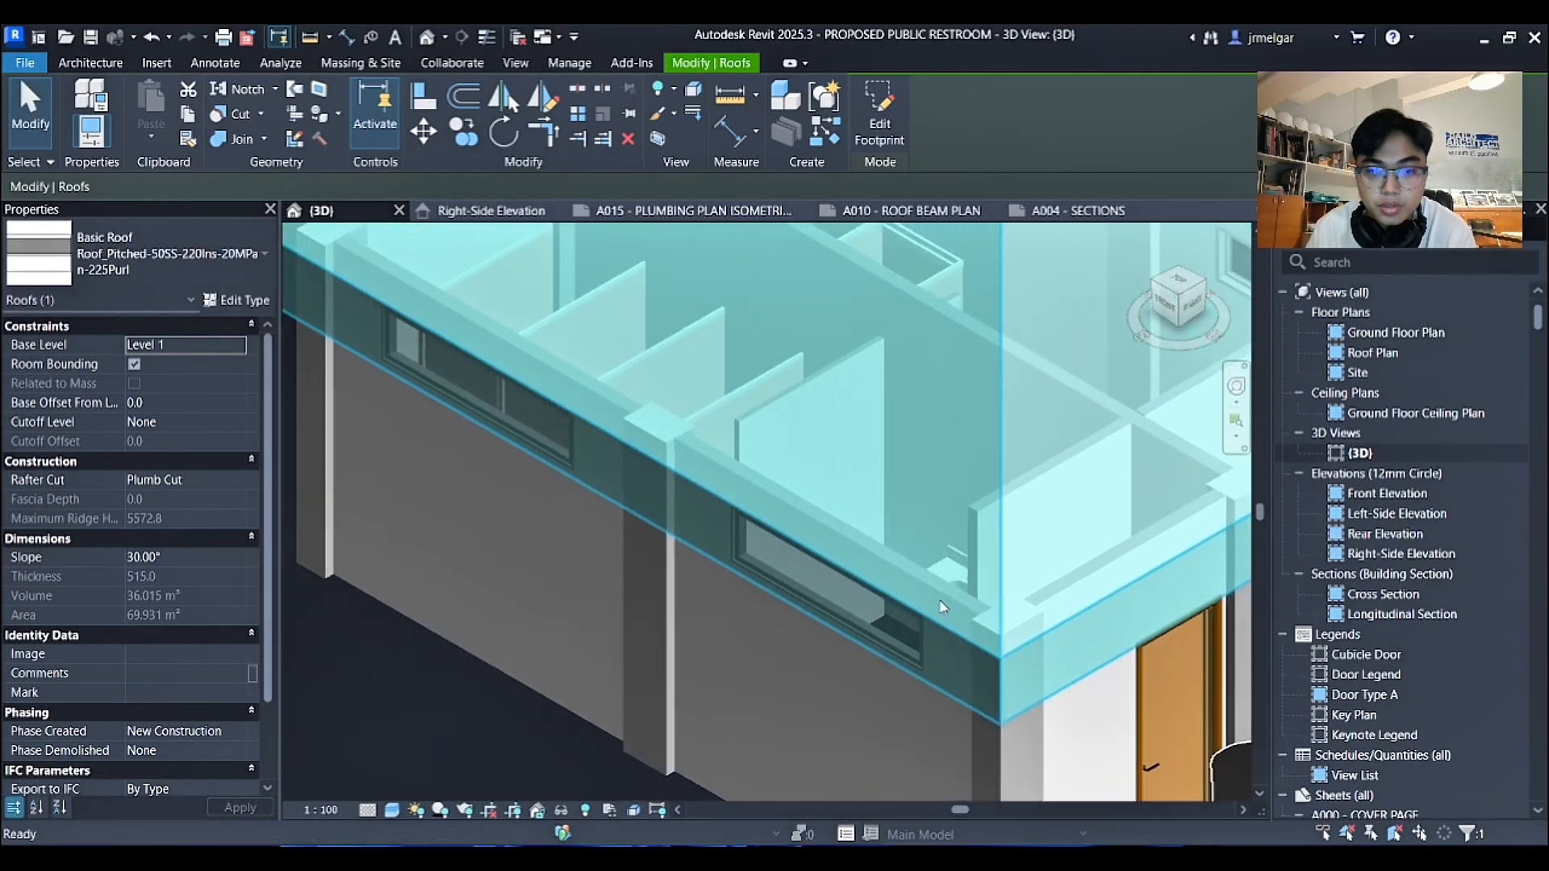
drag(1180, 318, 1018, 247)
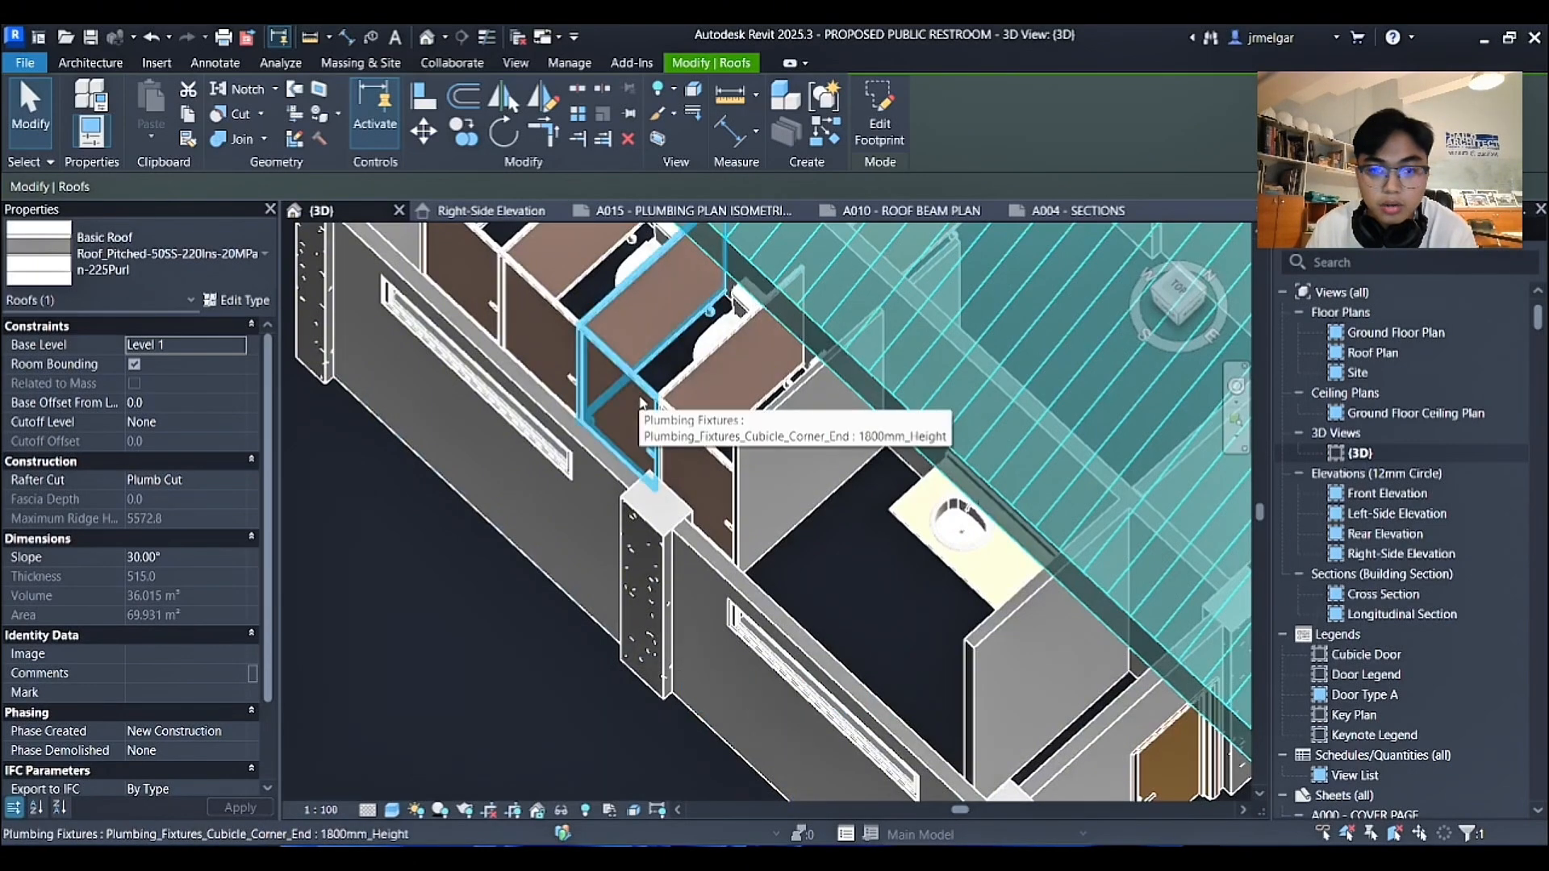
click(1187, 319)
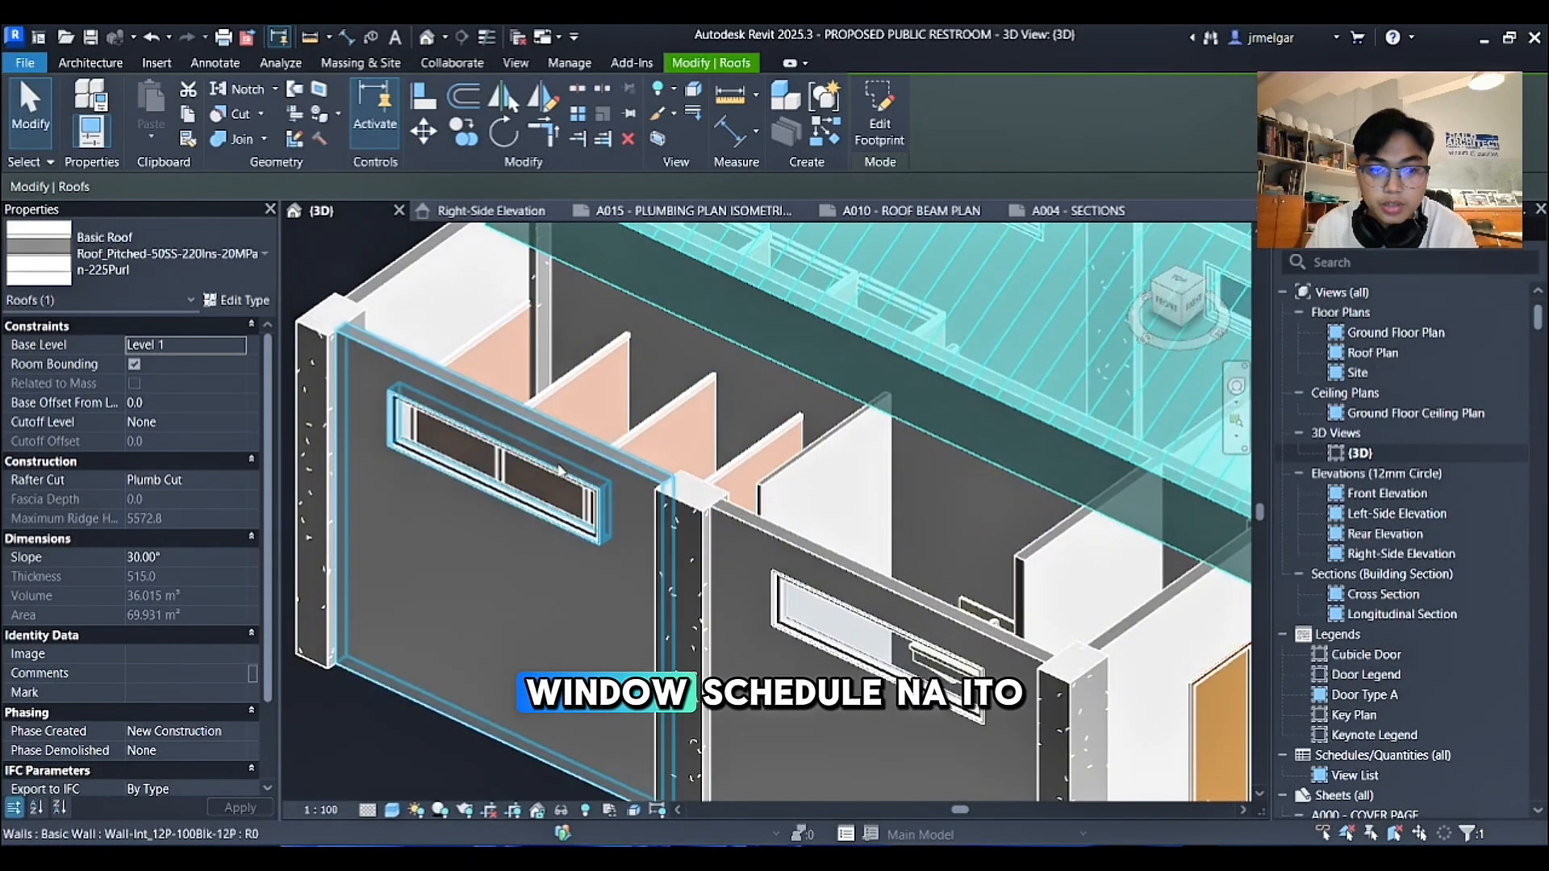
key(Escape)
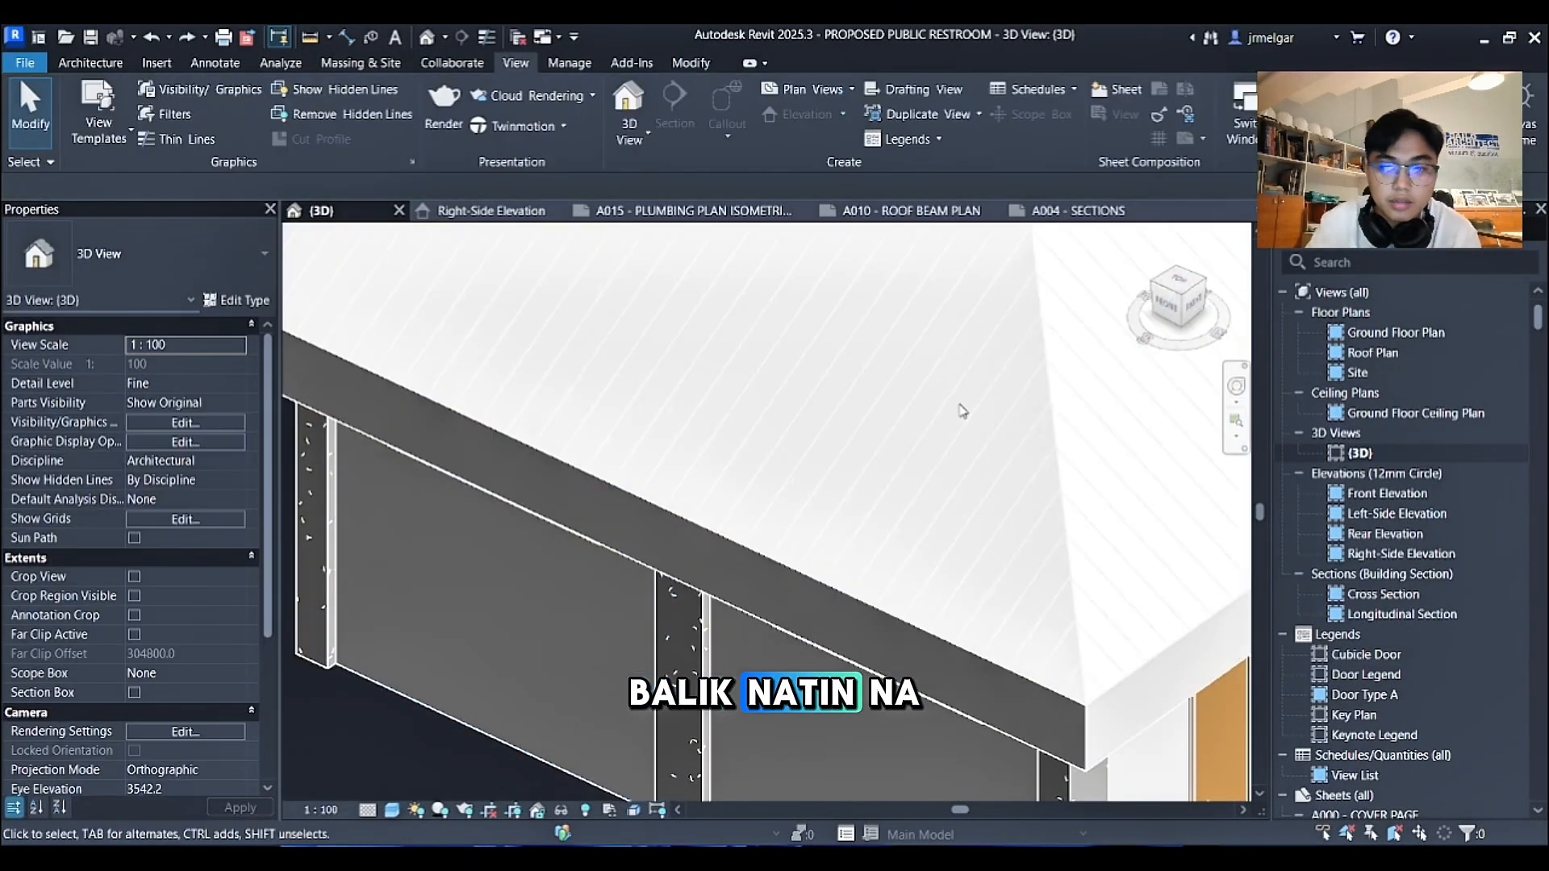
Open the Door Type A legend for reference and return to the Cubicle Door legend.
scroll(1419, 540, down, 3)
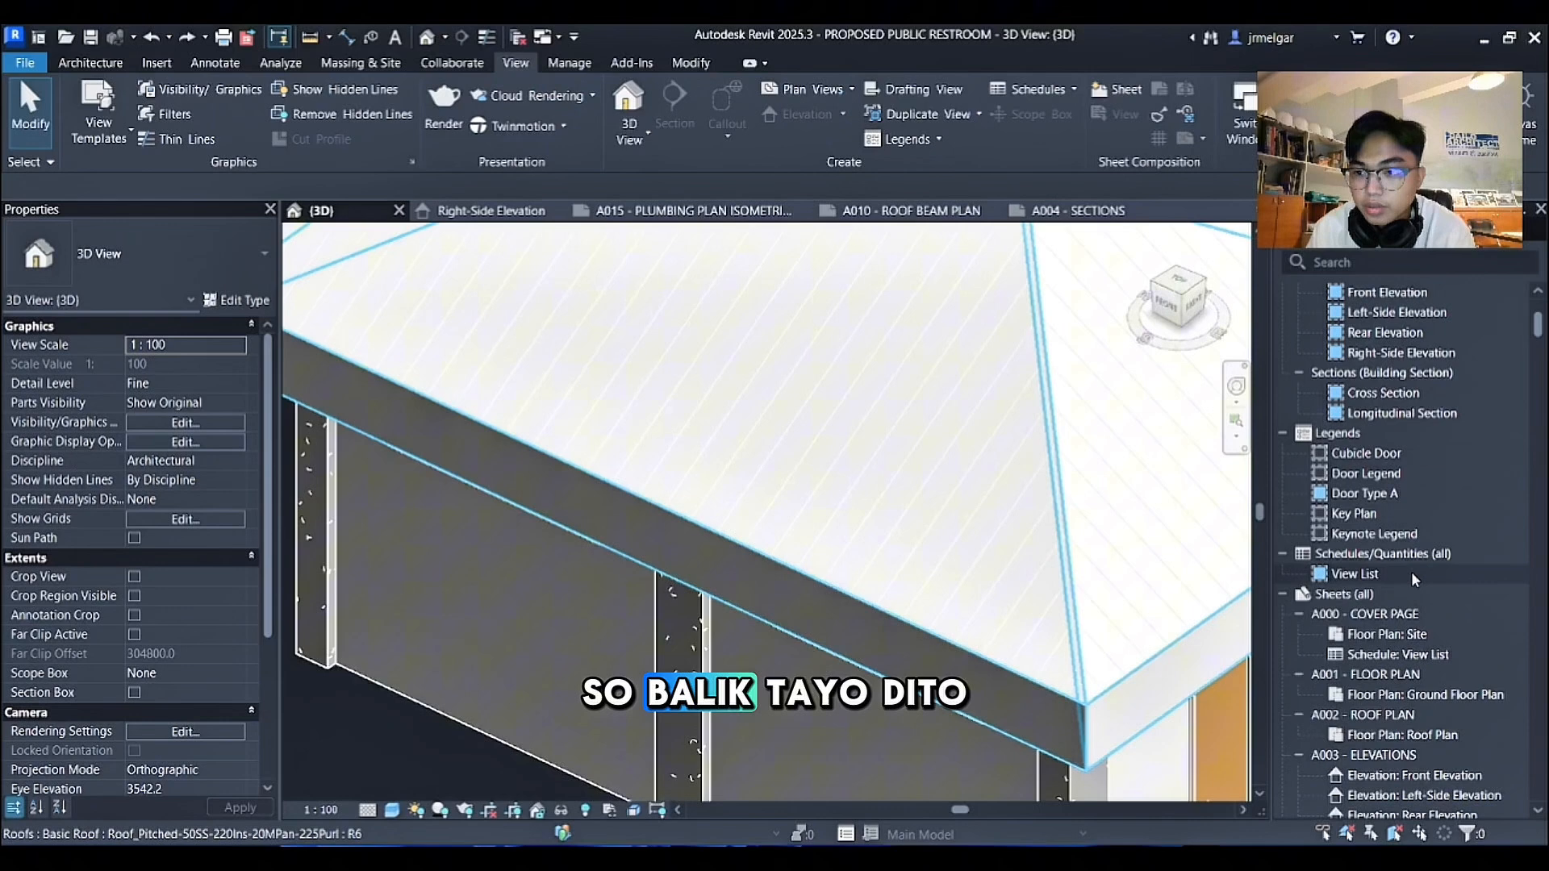
double_click(1405, 468)
double_click(1401, 495)
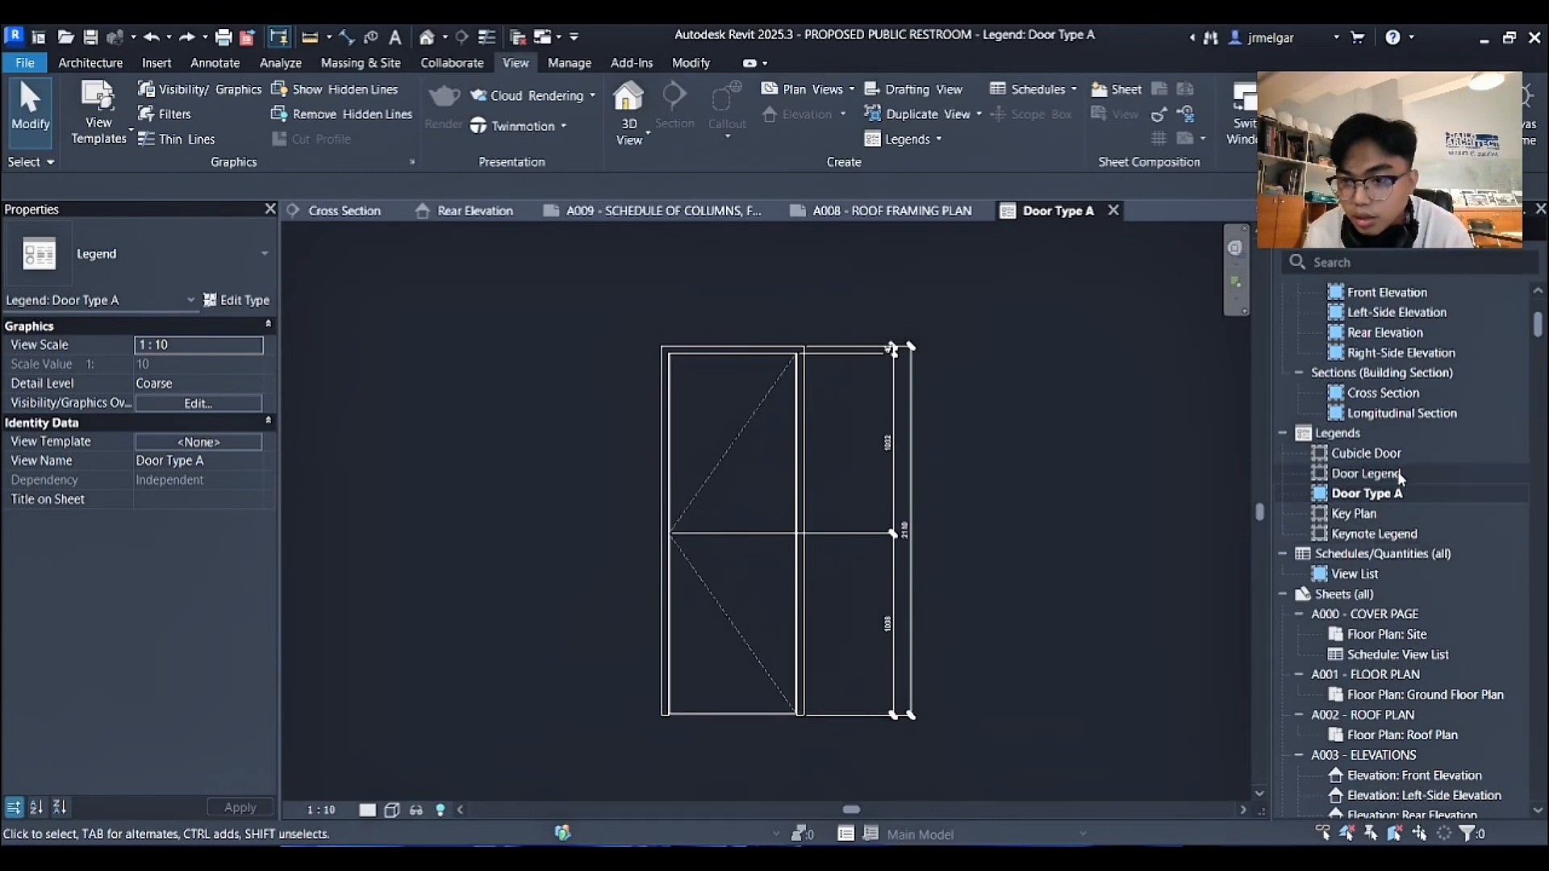
double_click(1367, 454)
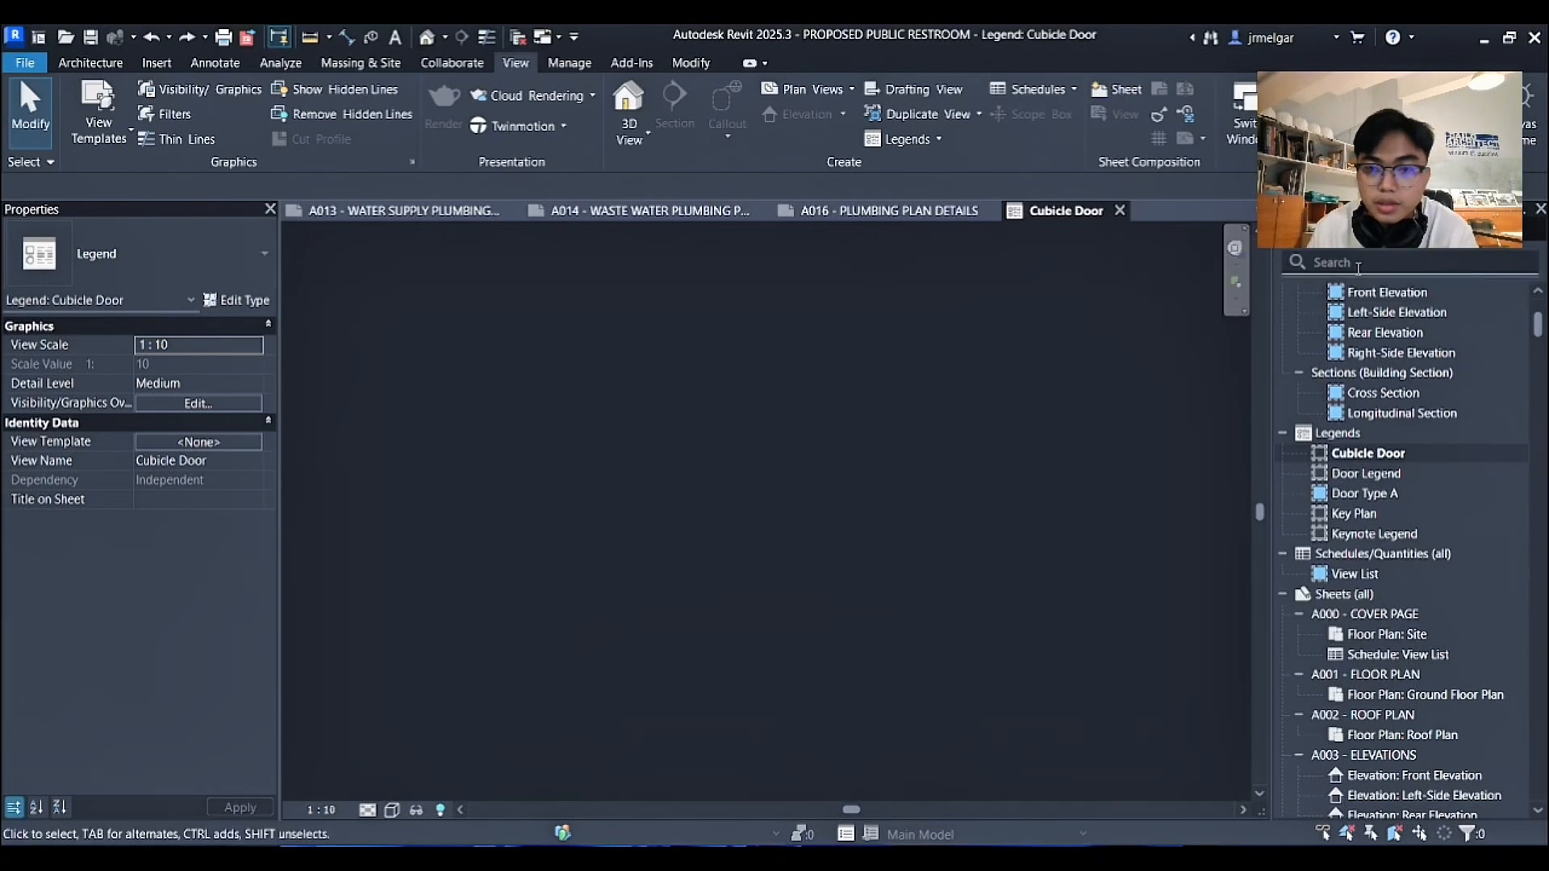
In the {3D} view, select the awning window and the single entrance door to check their types.
scroll(1371, 492, up, 3)
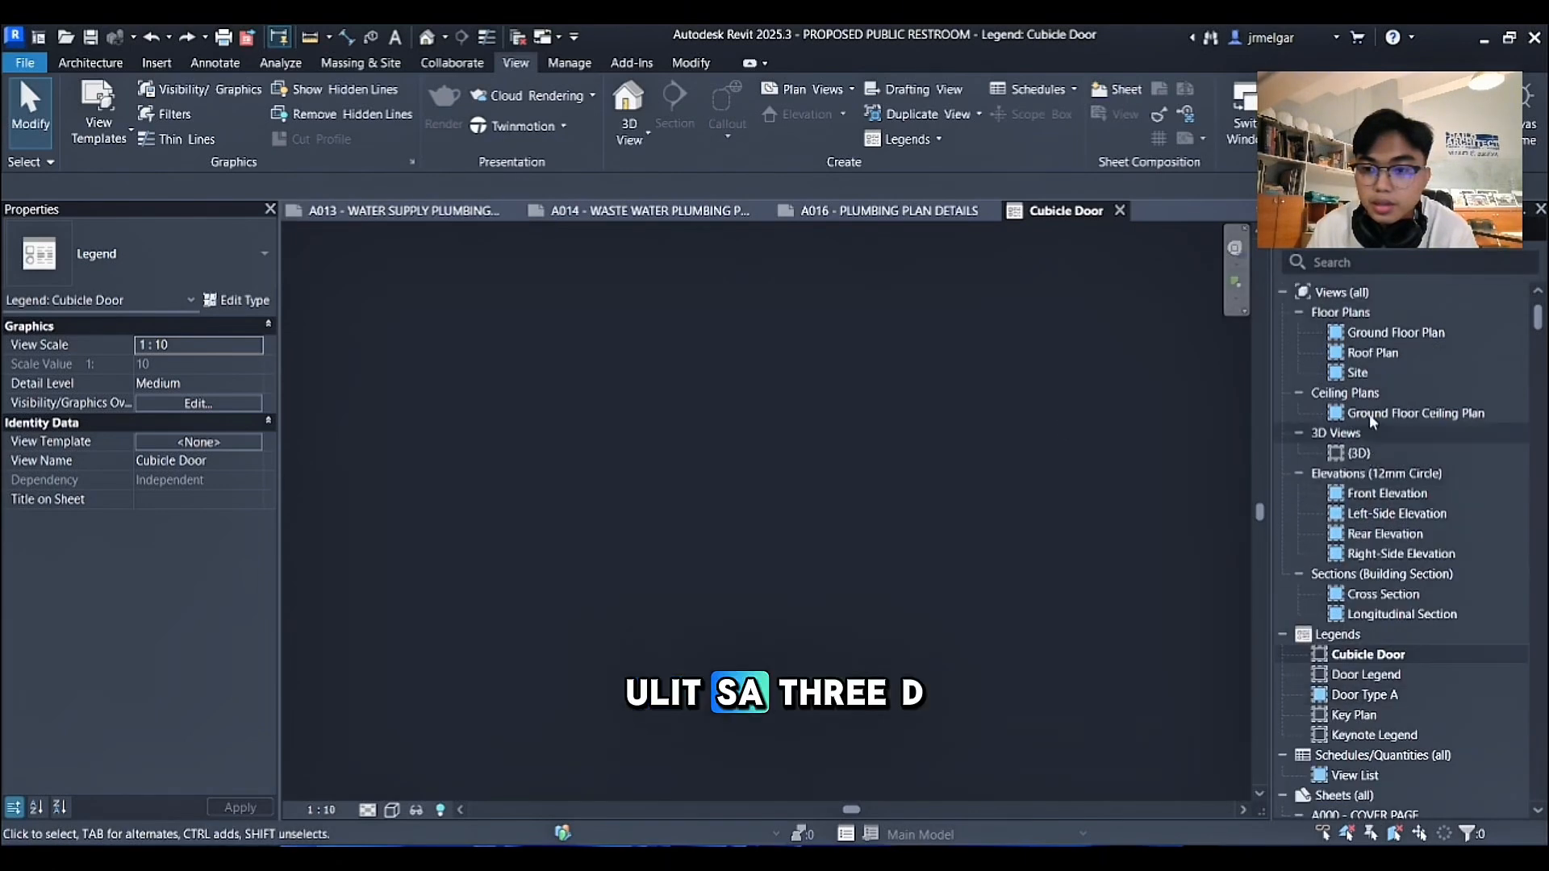
double_click(1359, 452)
scroll(722, 474, up, 3)
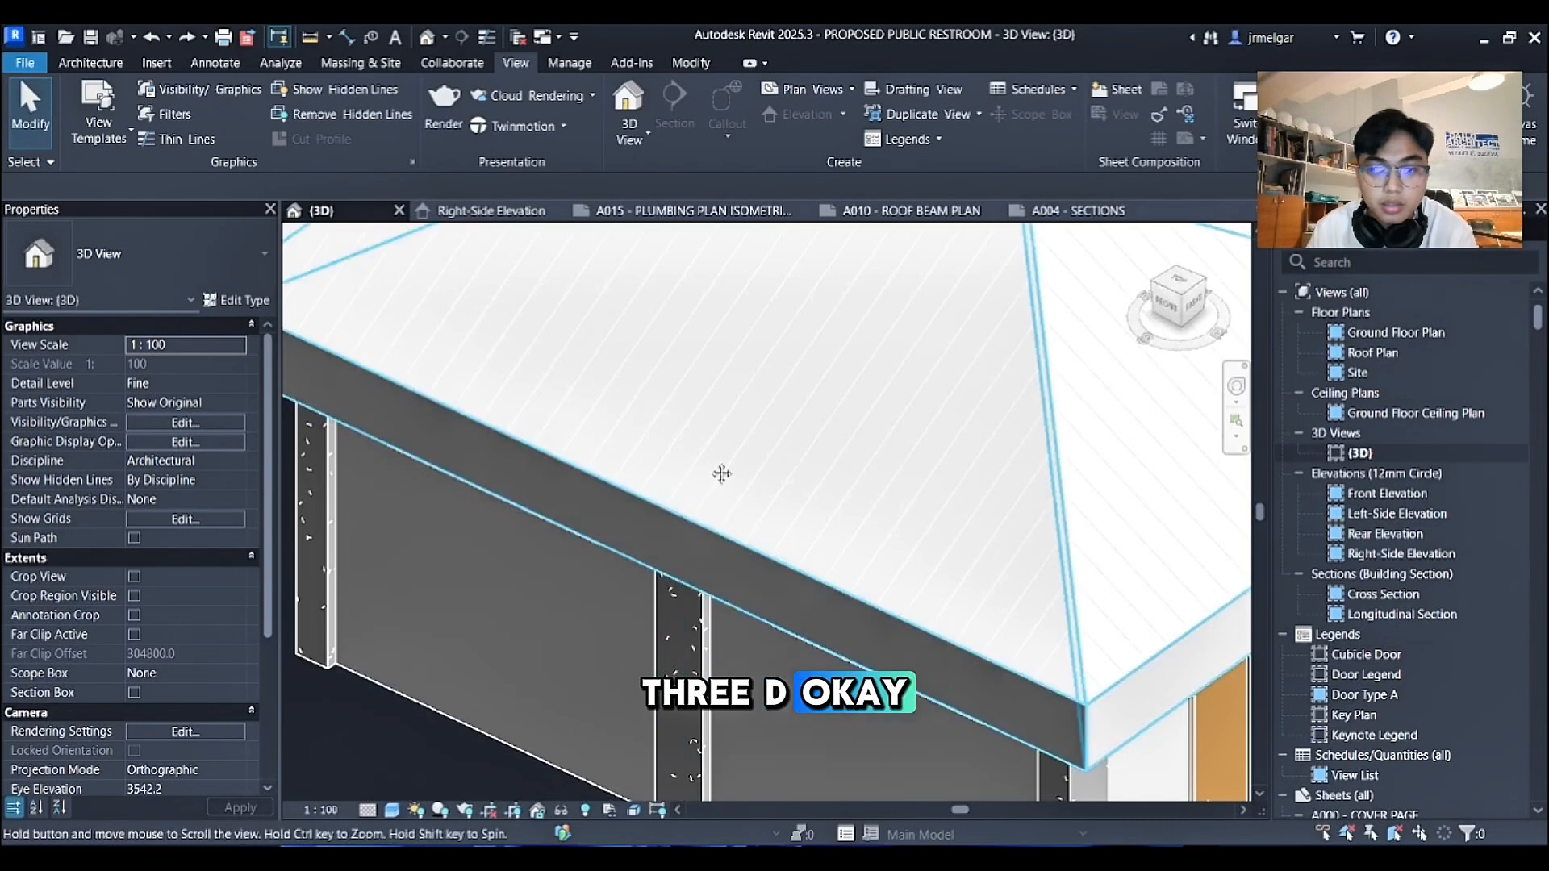
shift+middle_drag(722, 474, 850, 457)
click(557, 470)
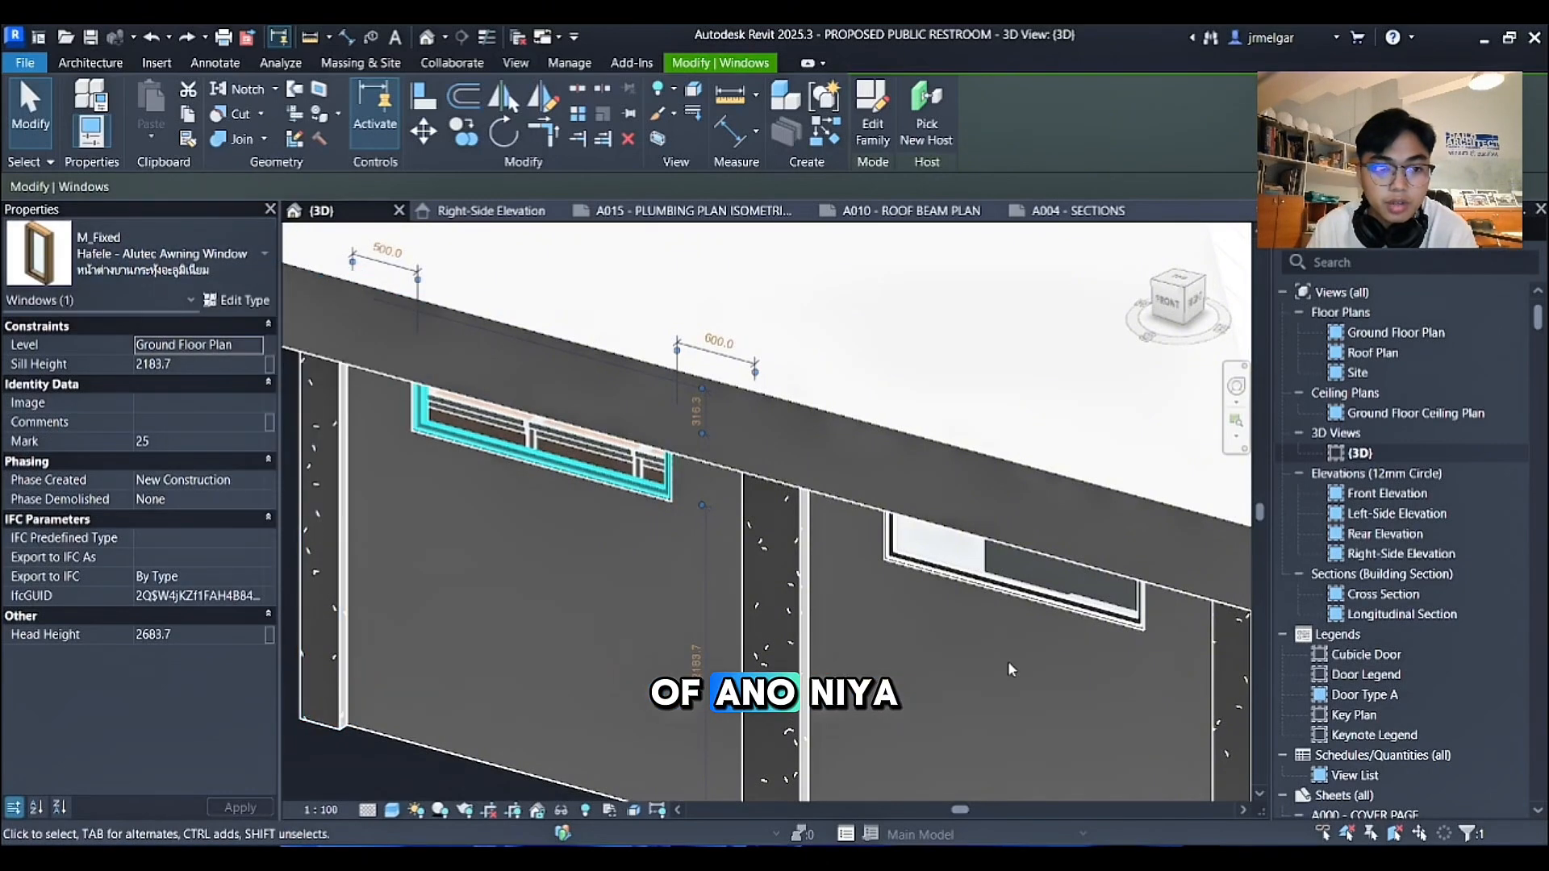
middle_drag(861, 658, 340, 578)
click(867, 570)
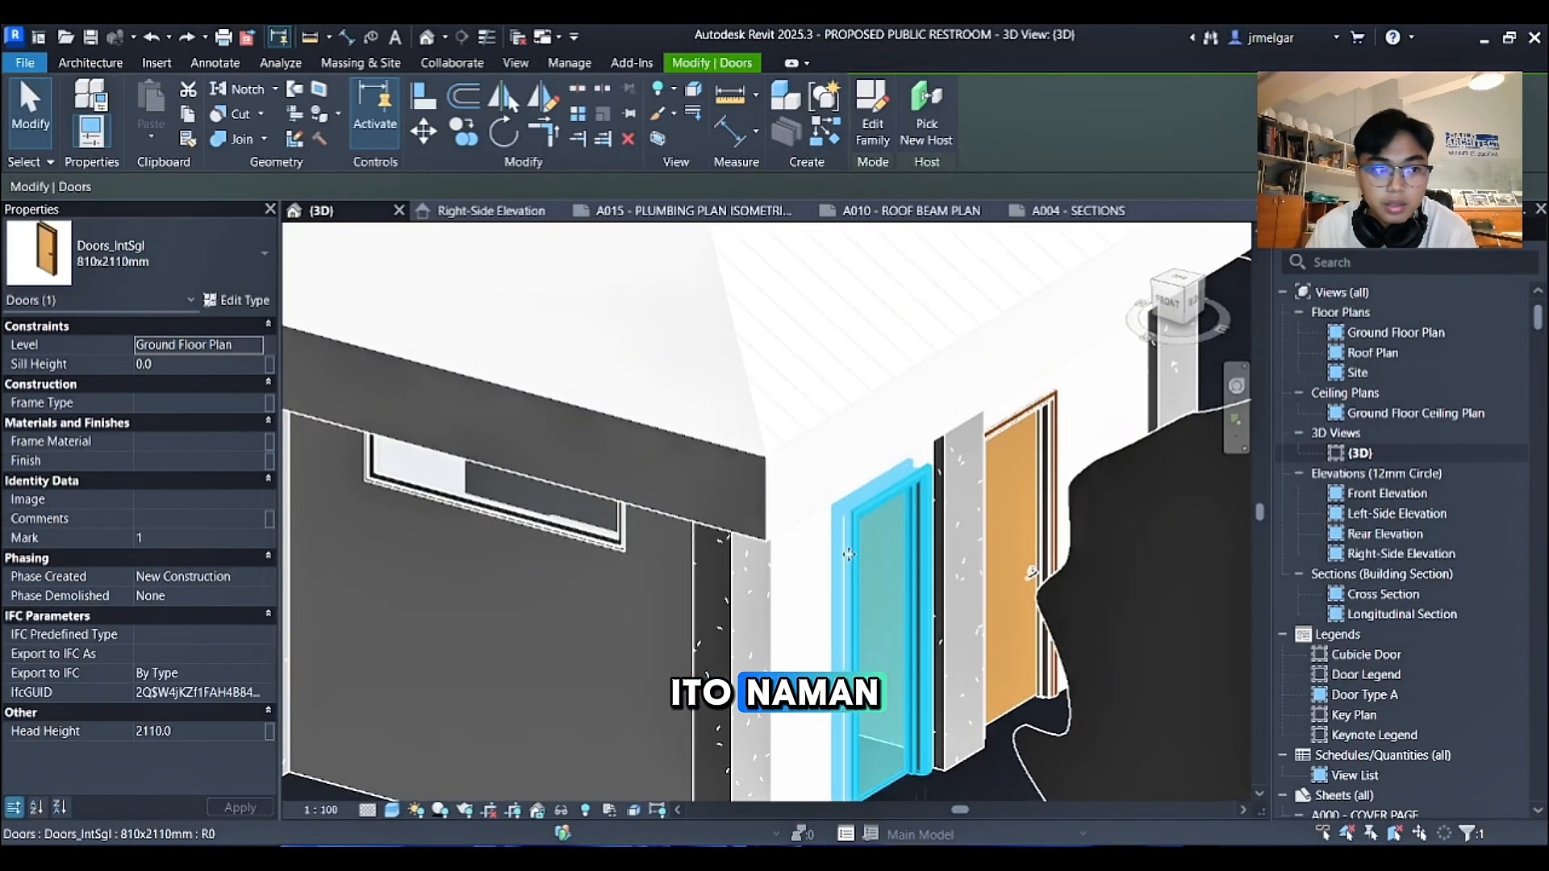
middle_drag(715, 556, 984, 601)
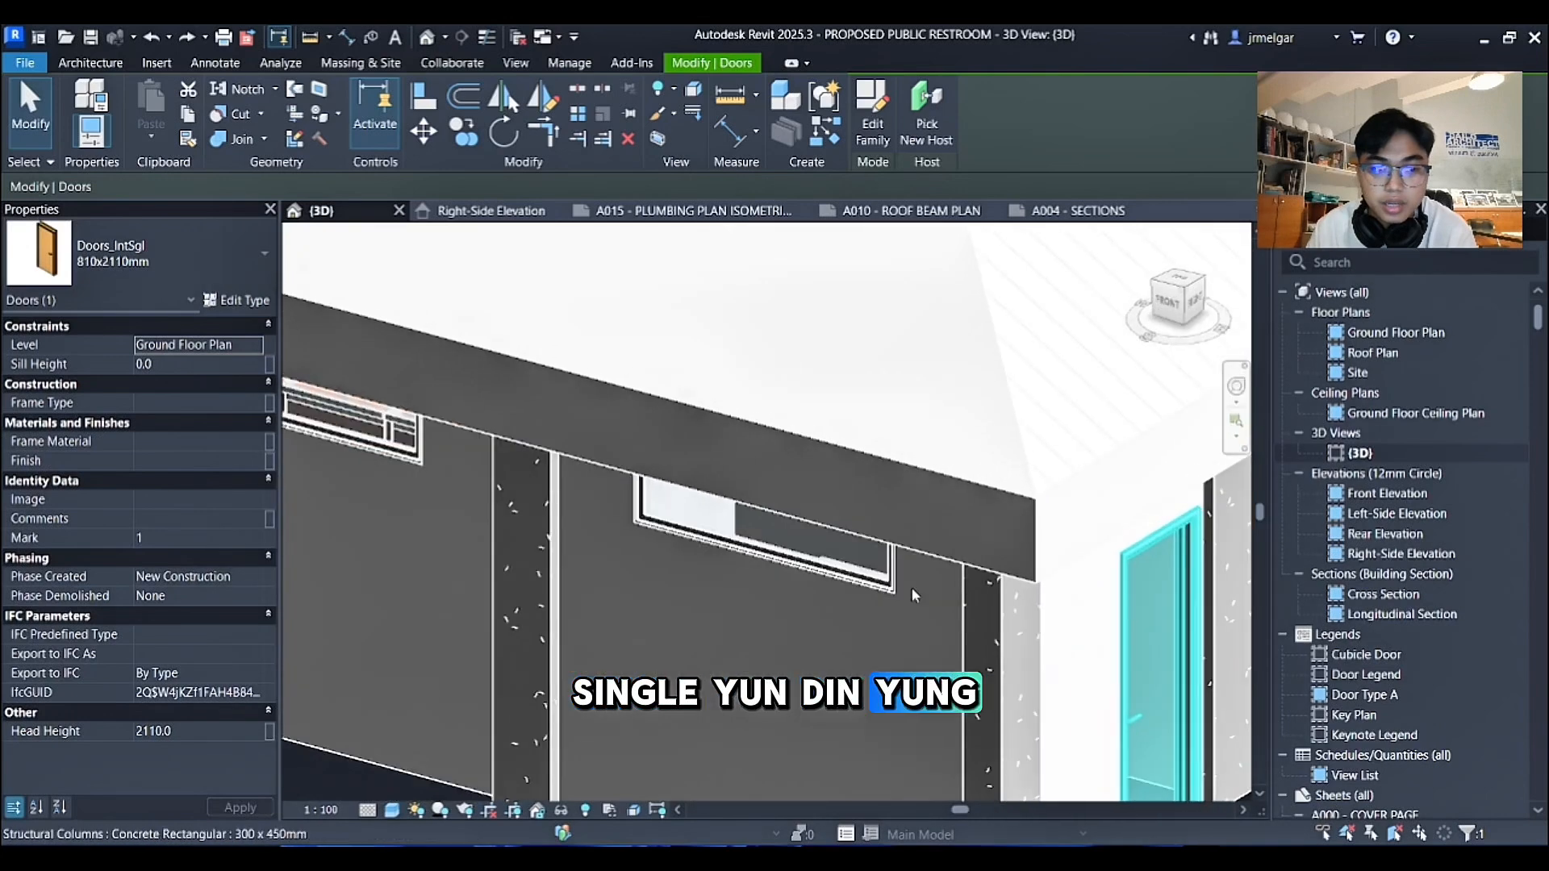
click(401, 440)
scroll(839, 420, down, 1)
middle_drag(841, 427, 828, 530)
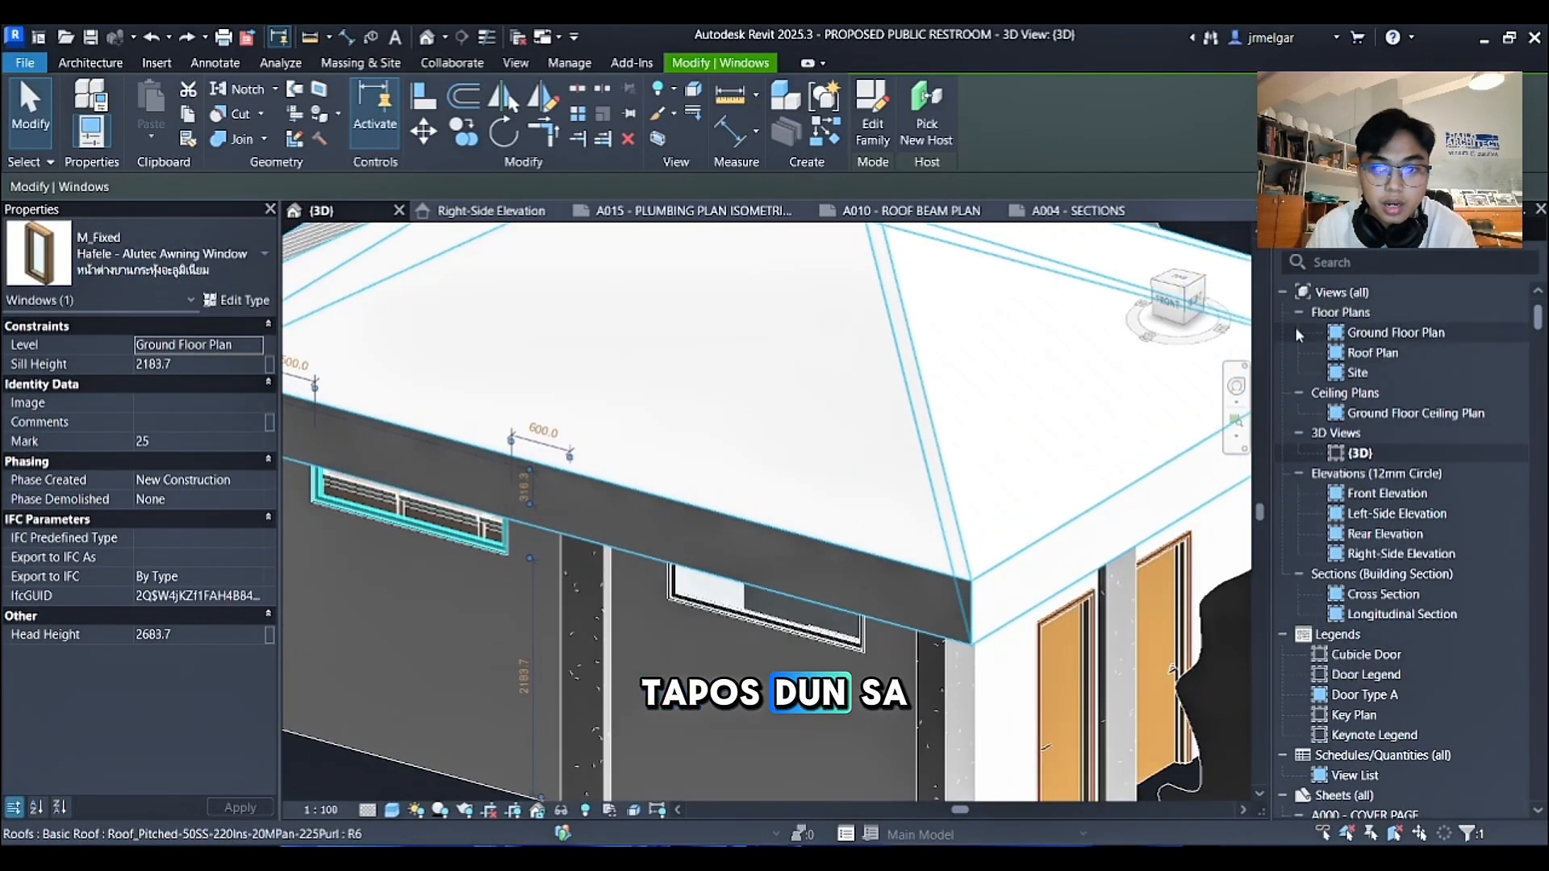
Look beneath the roof and select a toilet cubicle partition to identify its family and type.
drag(1179, 300, 1123, 304)
click(1108, 296)
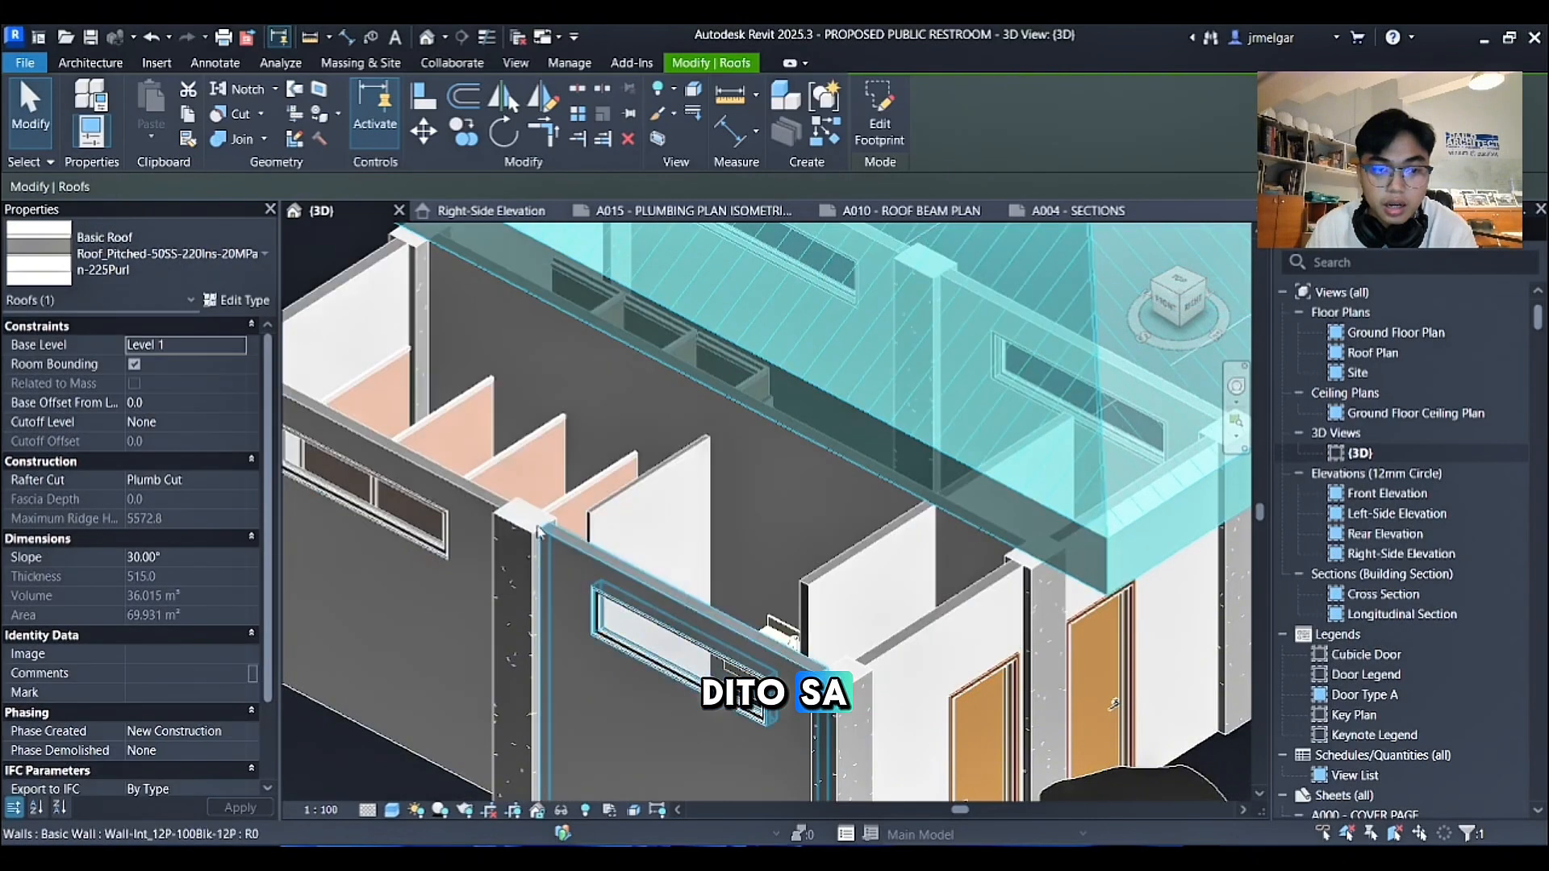
click(593, 500)
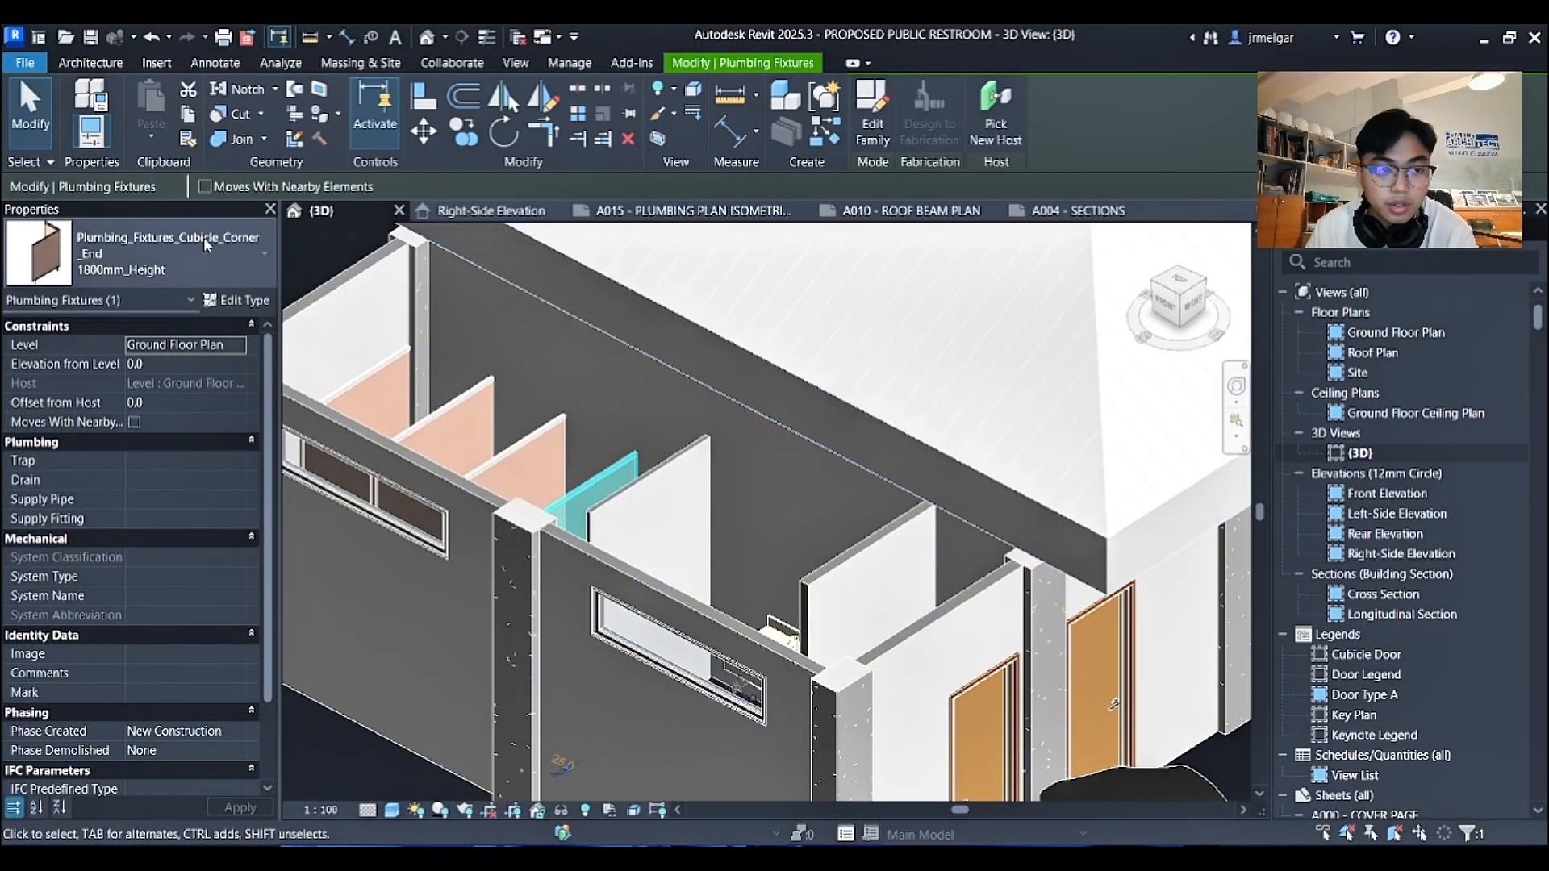
scroll(426, 284, up, 4)
key(Escape)
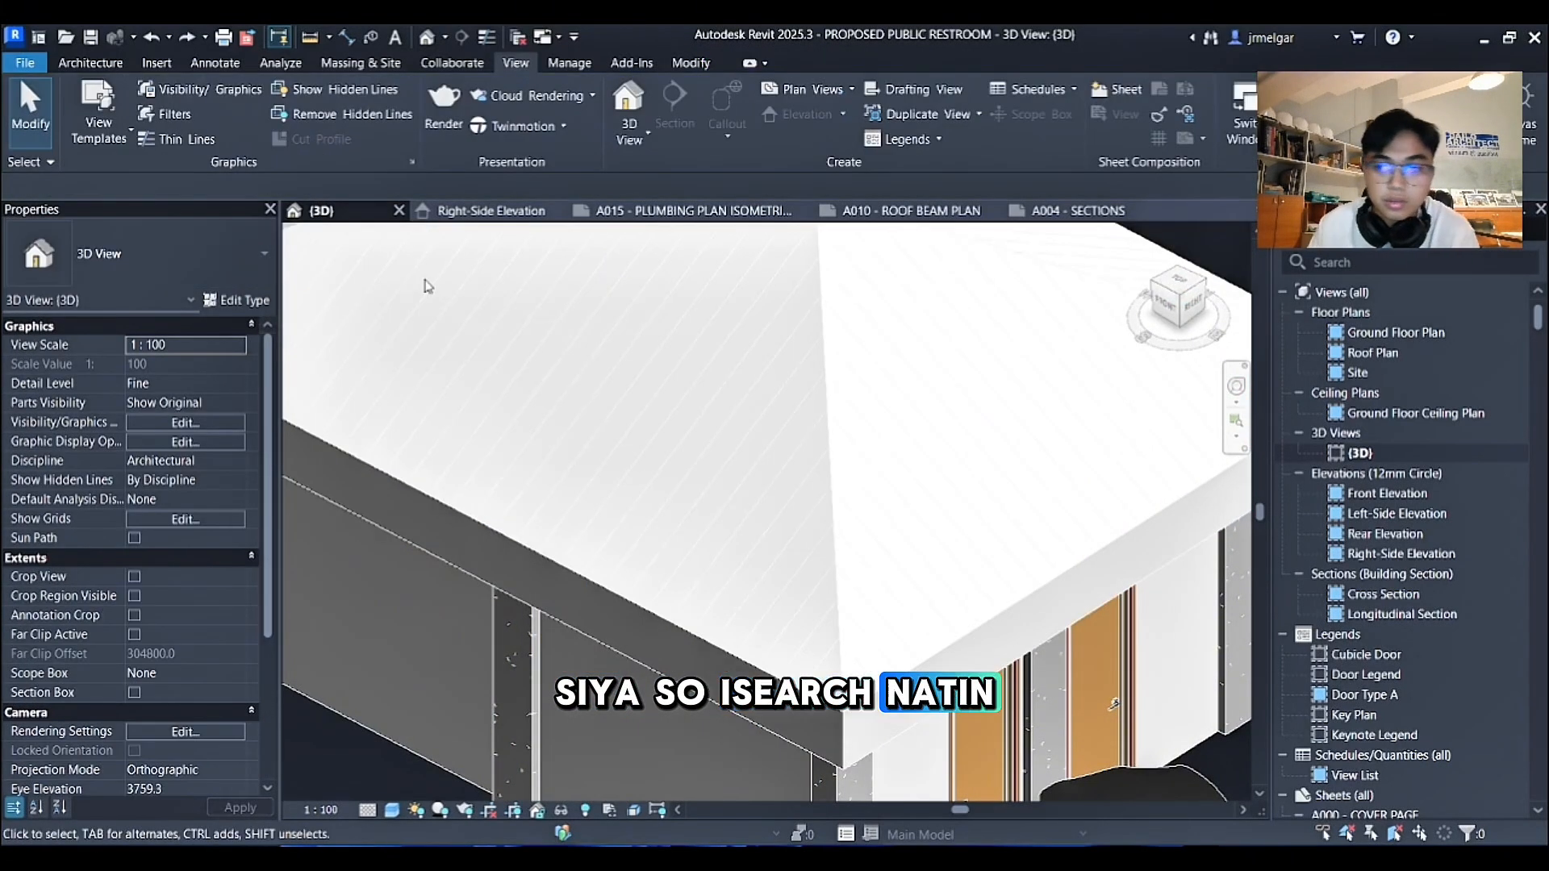
Search the project's views and families for "cubic".
scroll(1430, 521, down, 2)
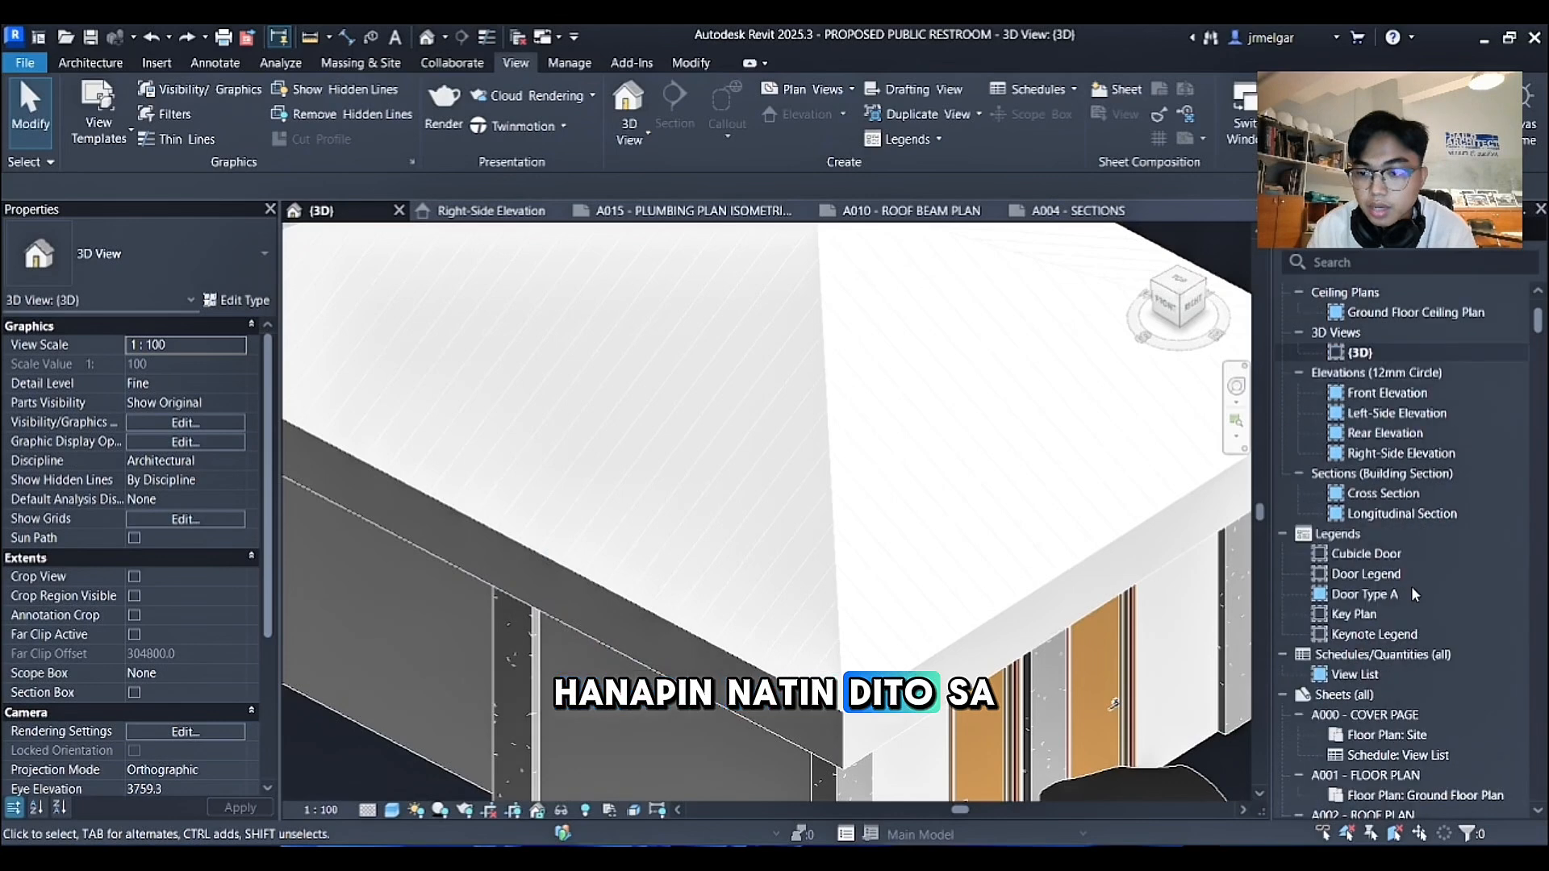
double_click(1400, 533)
double_click(1400, 532)
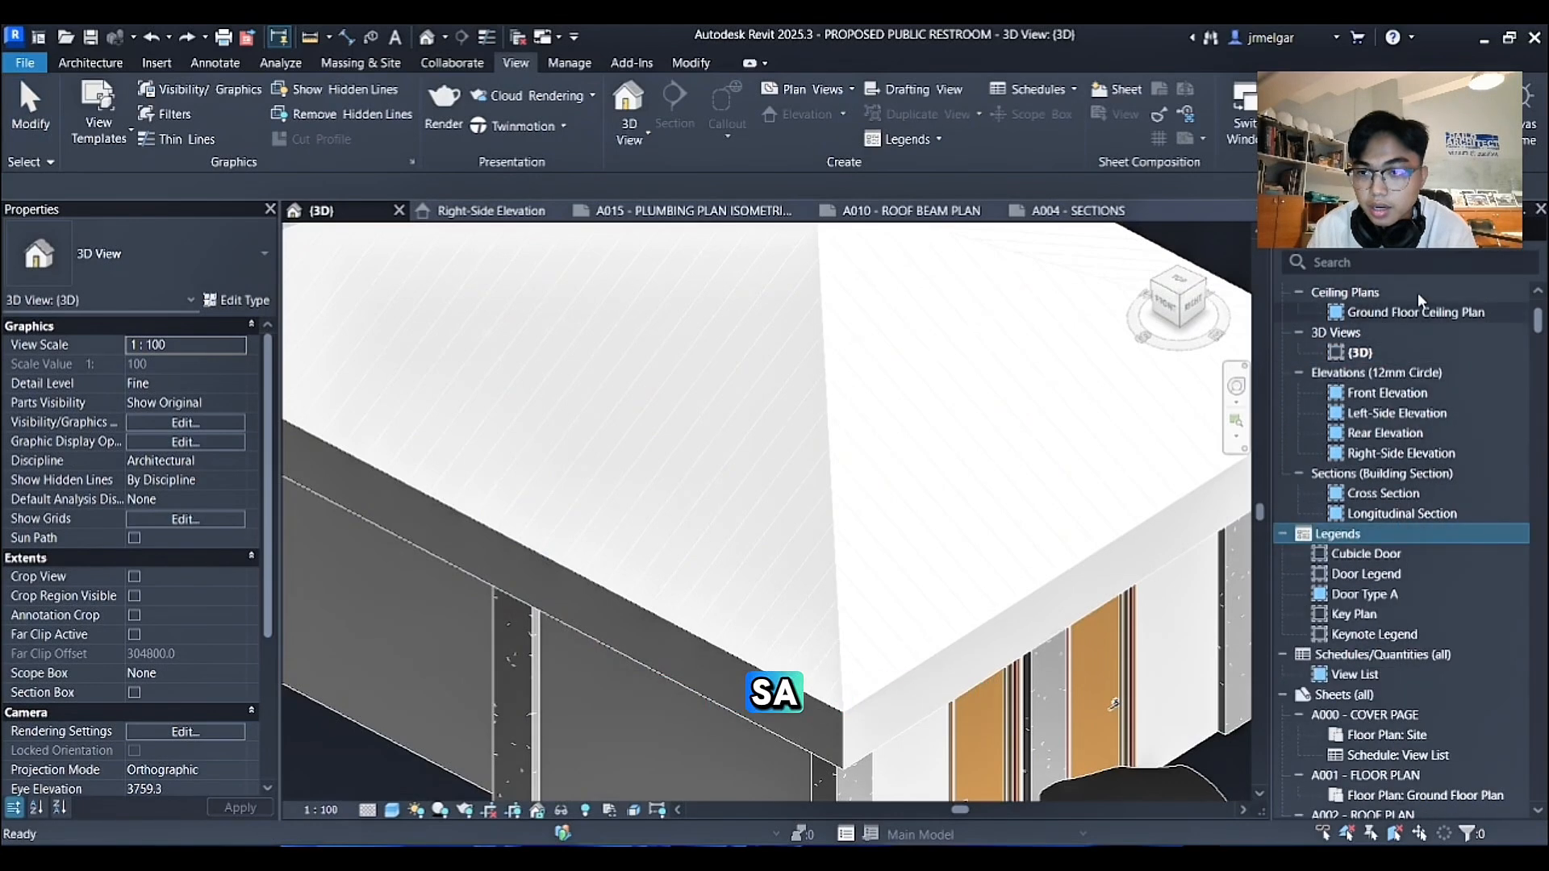
text(cubic)
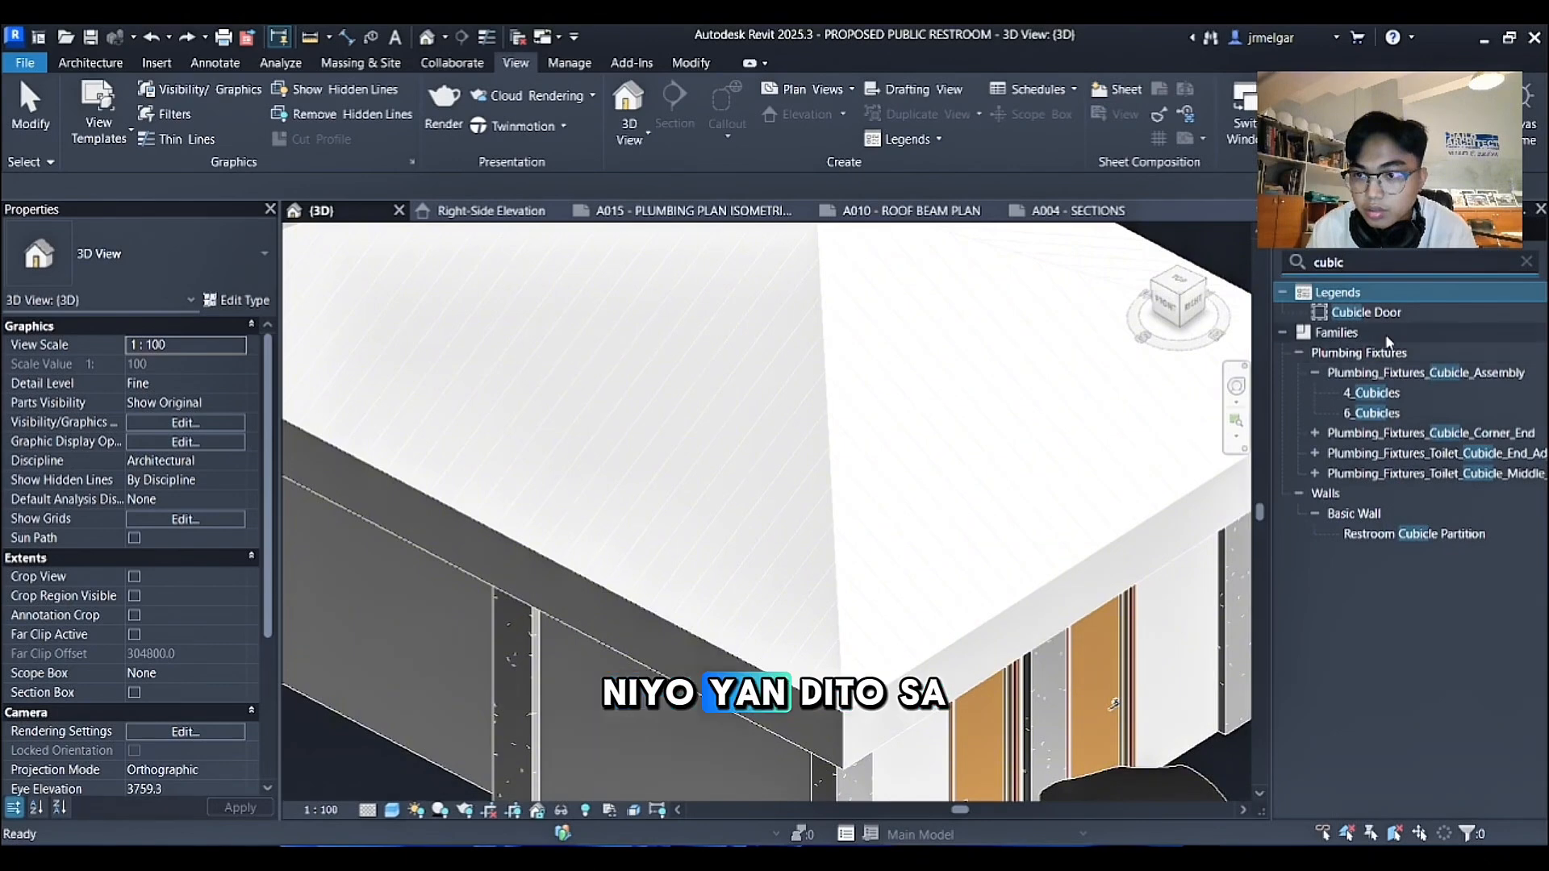
Expand the Plumbing_Fixtures_Cubicle_Corner_End family and check the type properties of its 1800mm_Height type.
click(1425, 391)
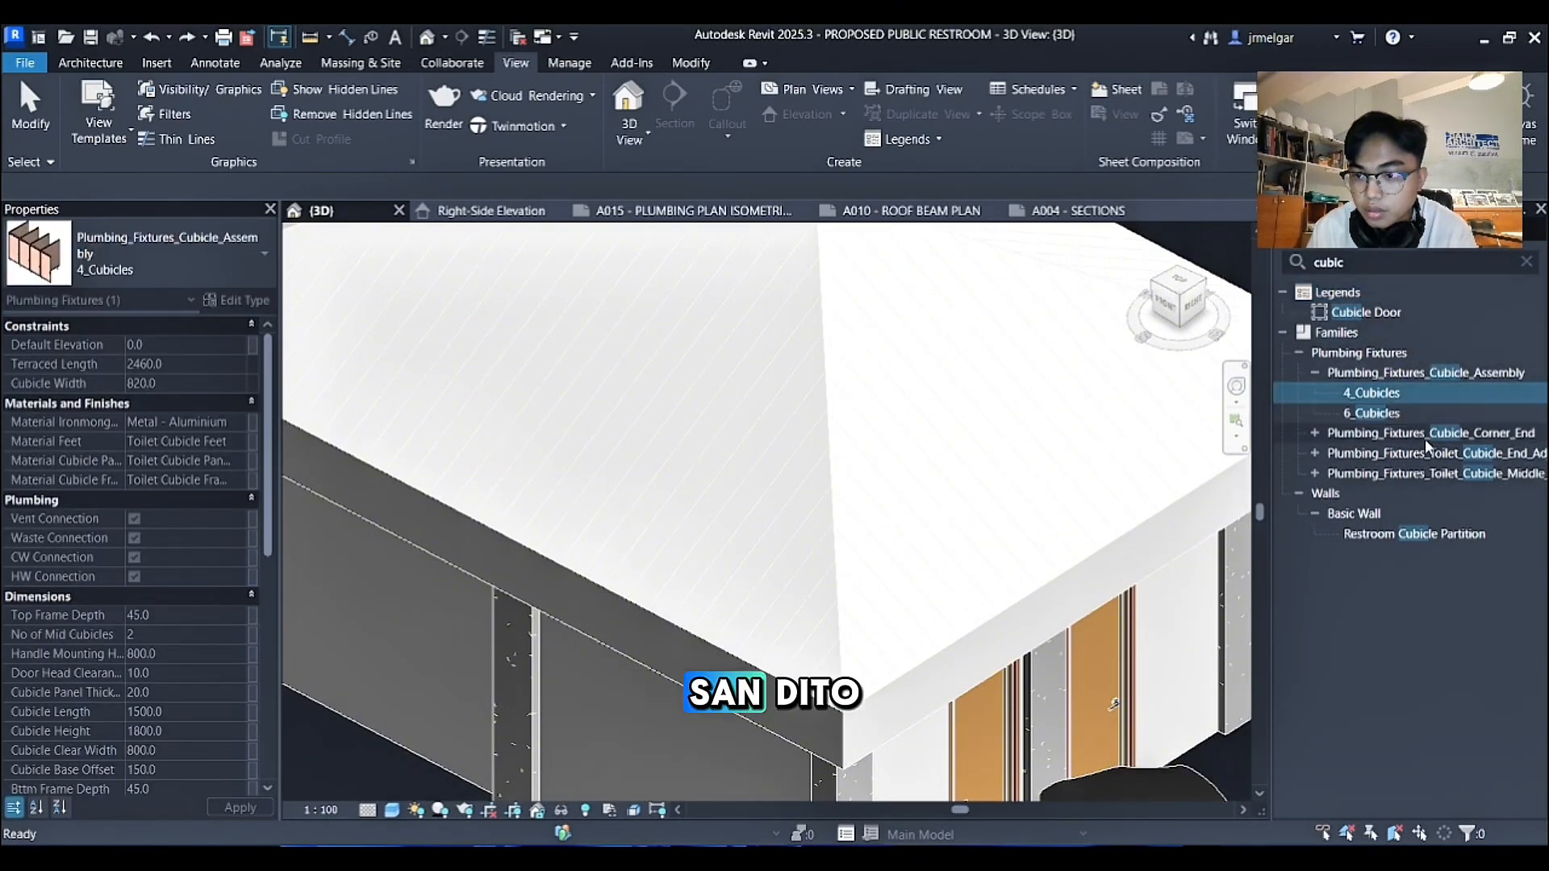
click(1382, 436)
click(1316, 434)
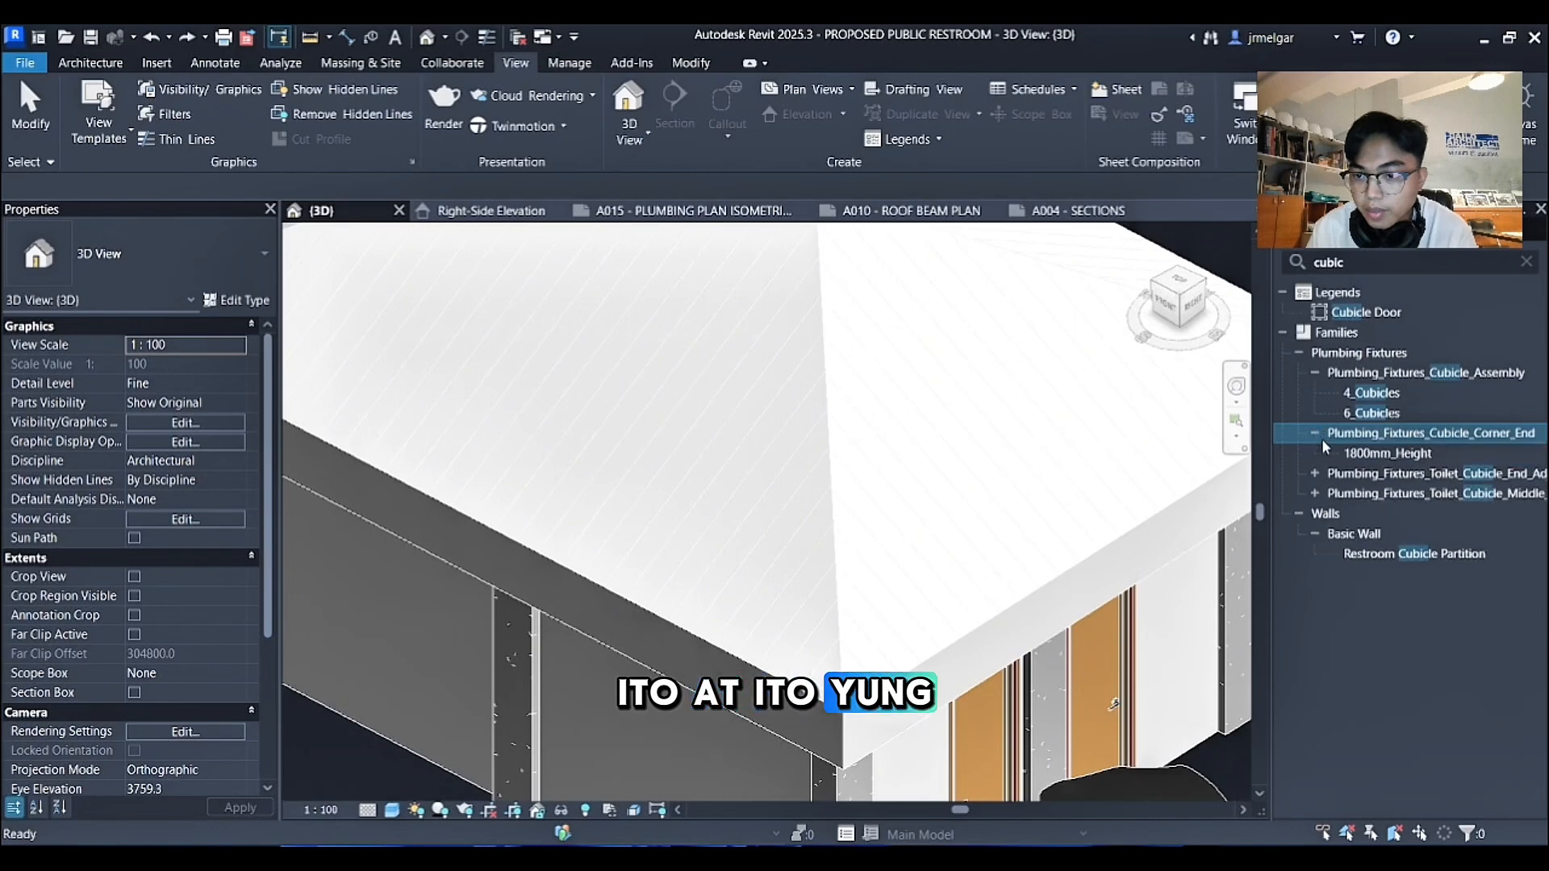
click(1395, 456)
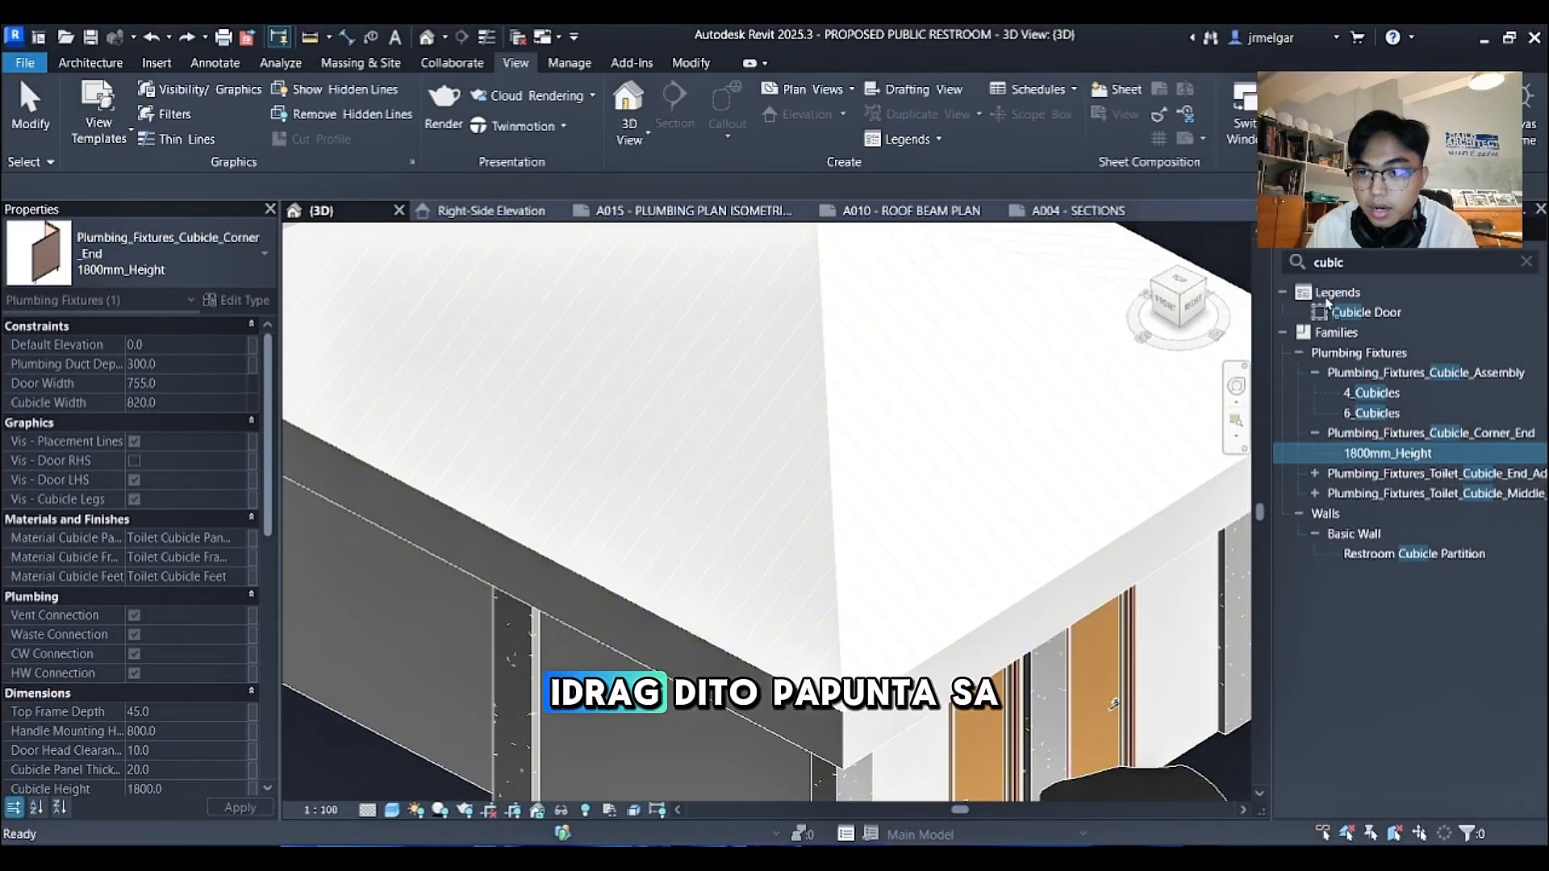
double_click(1407, 455)
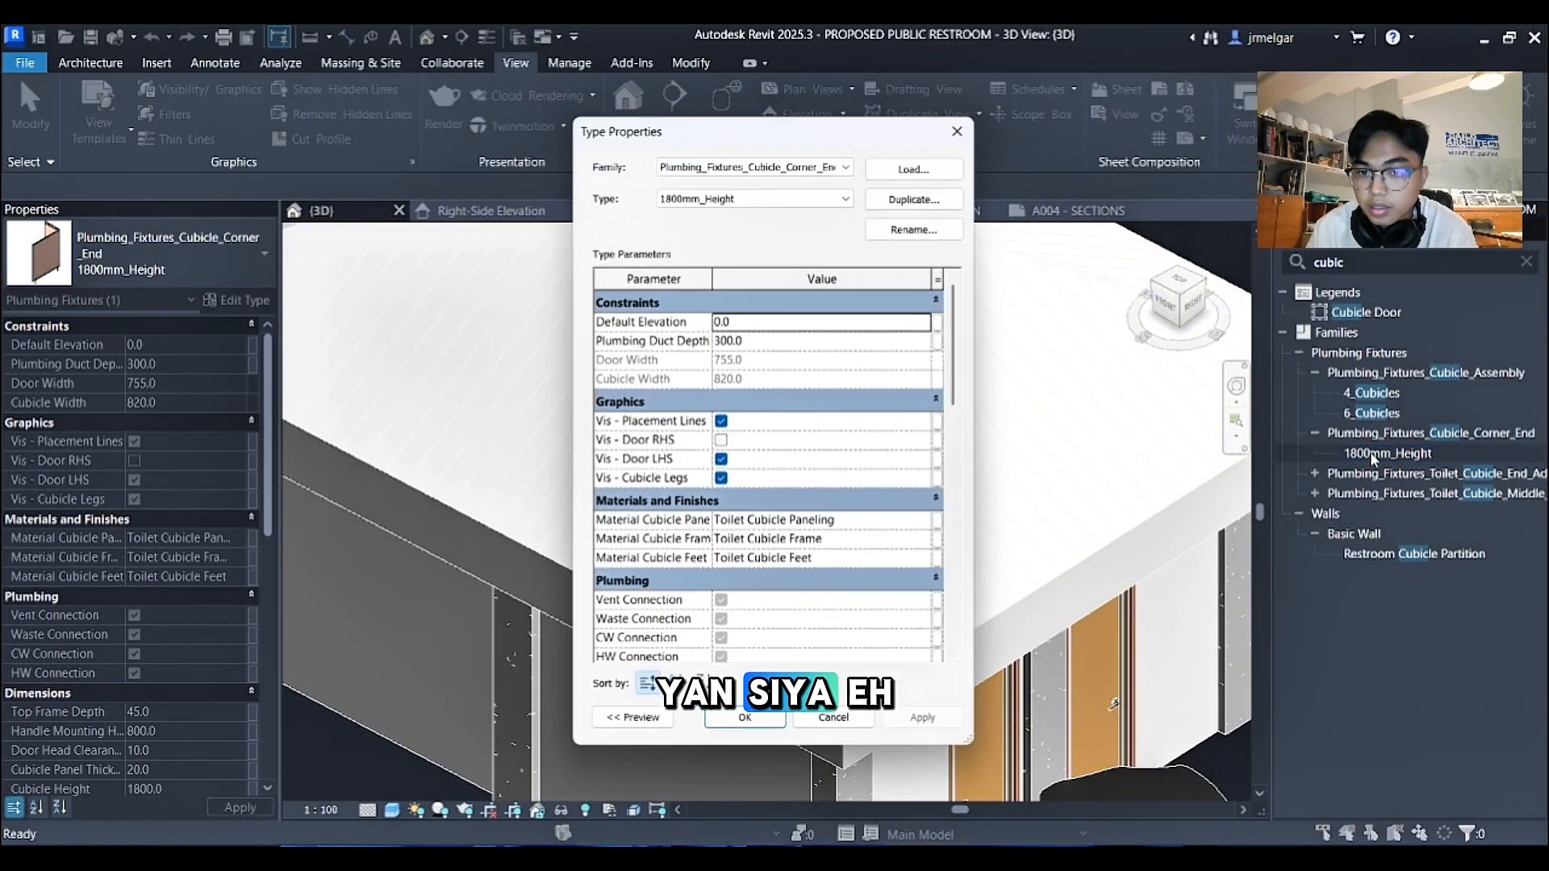
click(973, 131)
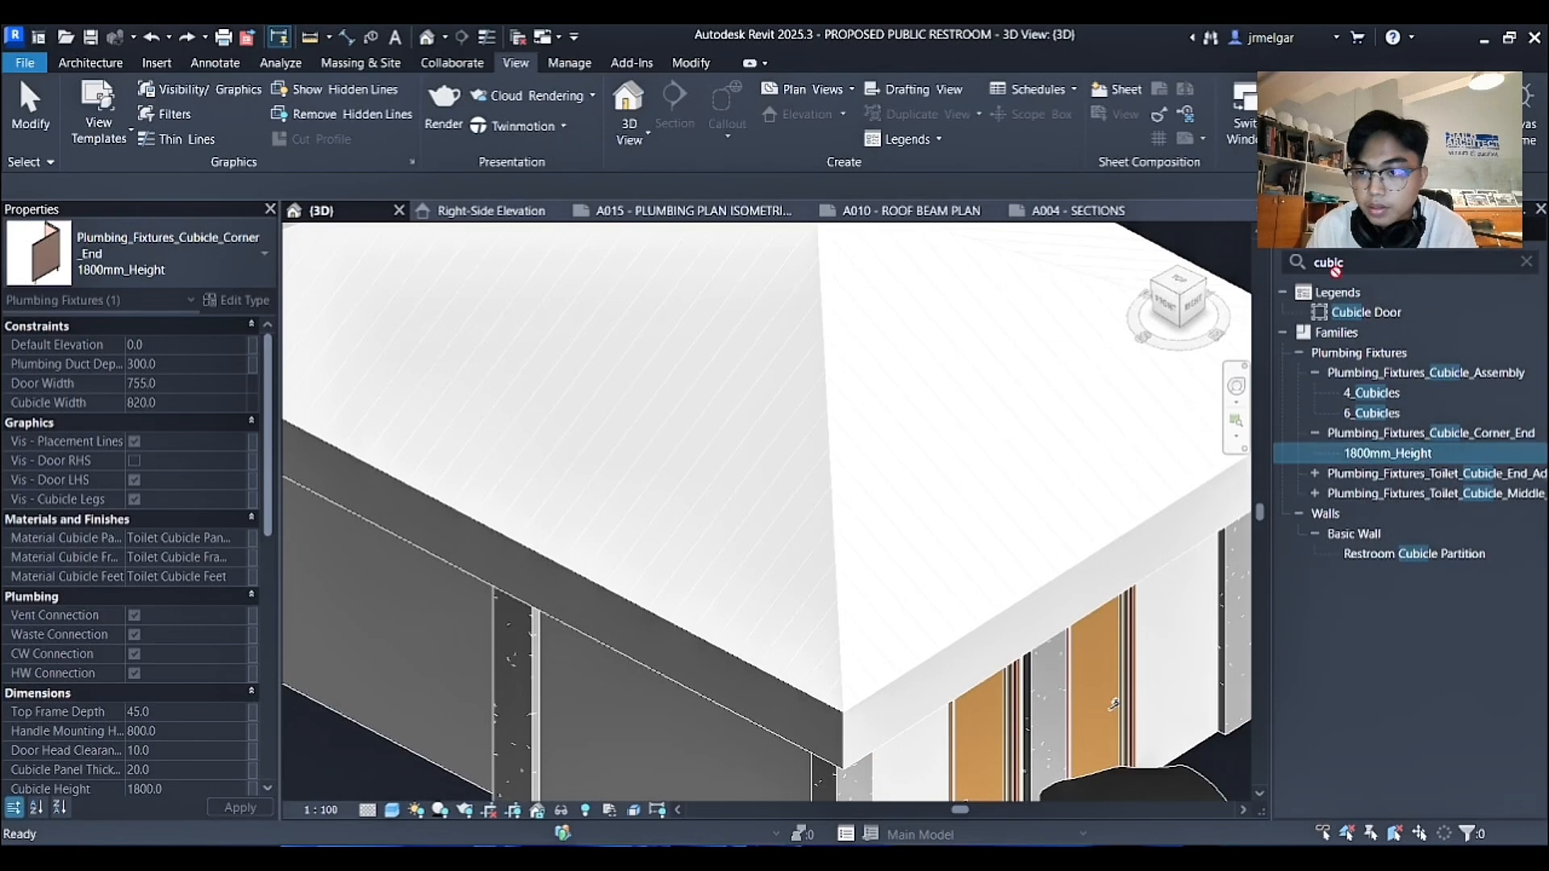
Open the Cubicle Door legend view.
click(1383, 313)
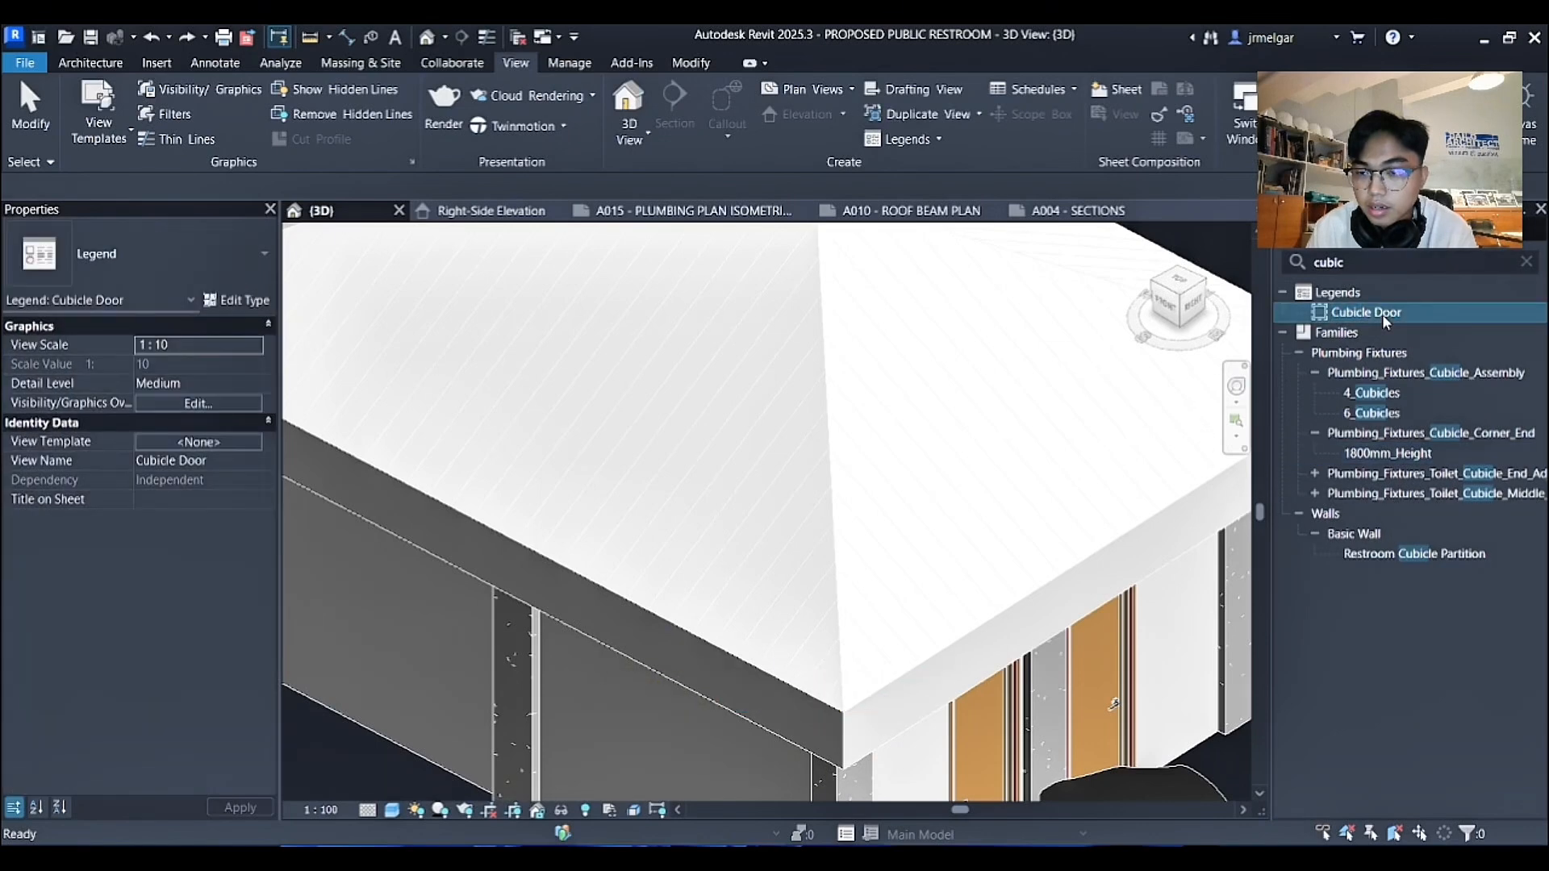
double_click(1382, 313)
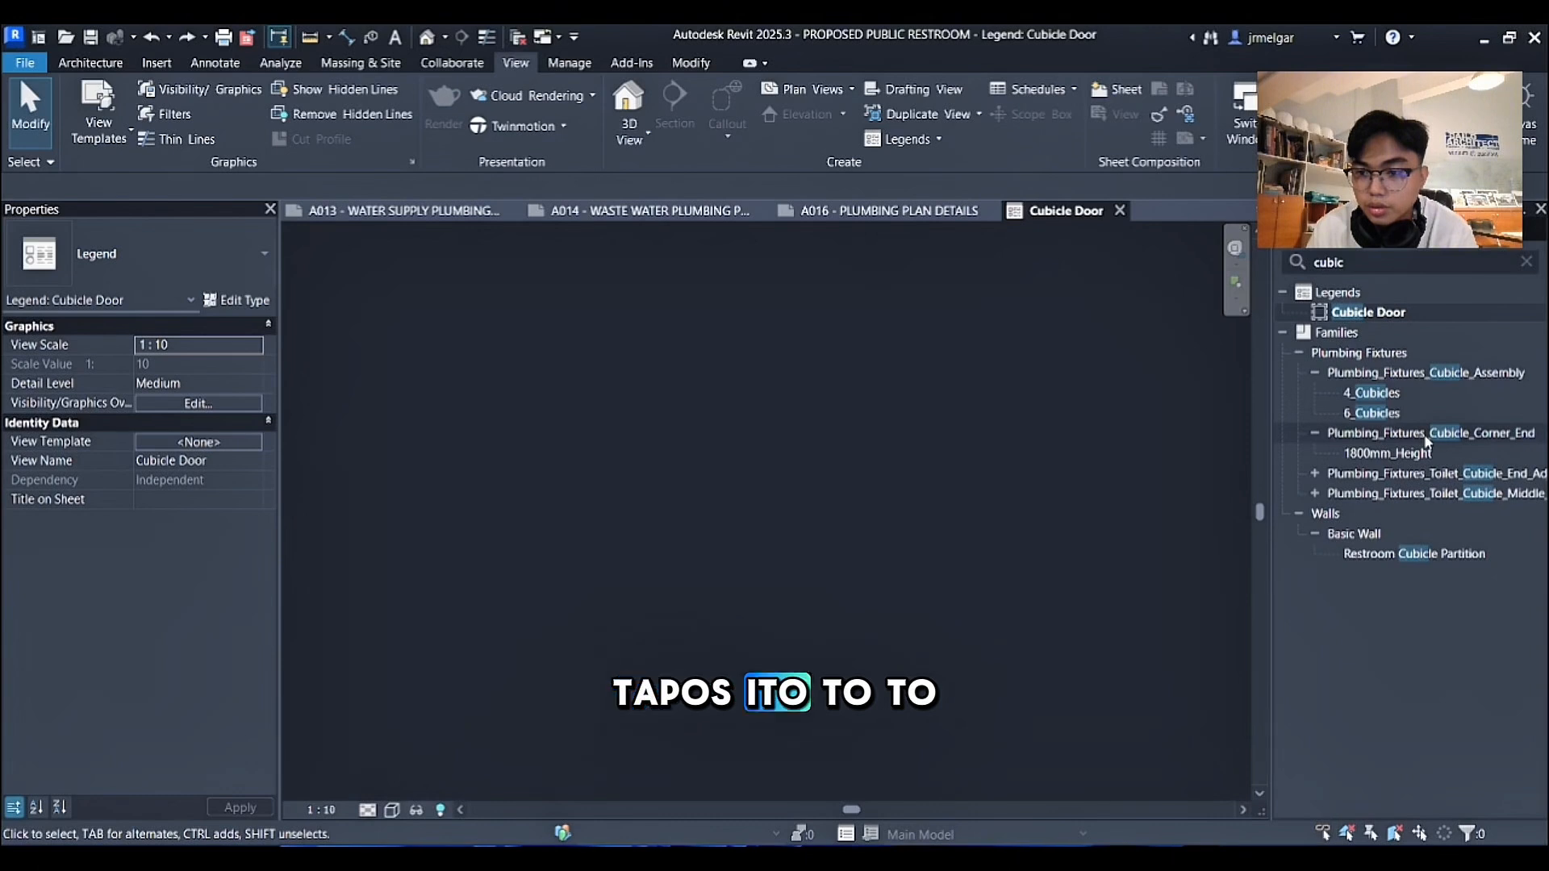
click(1372, 442)
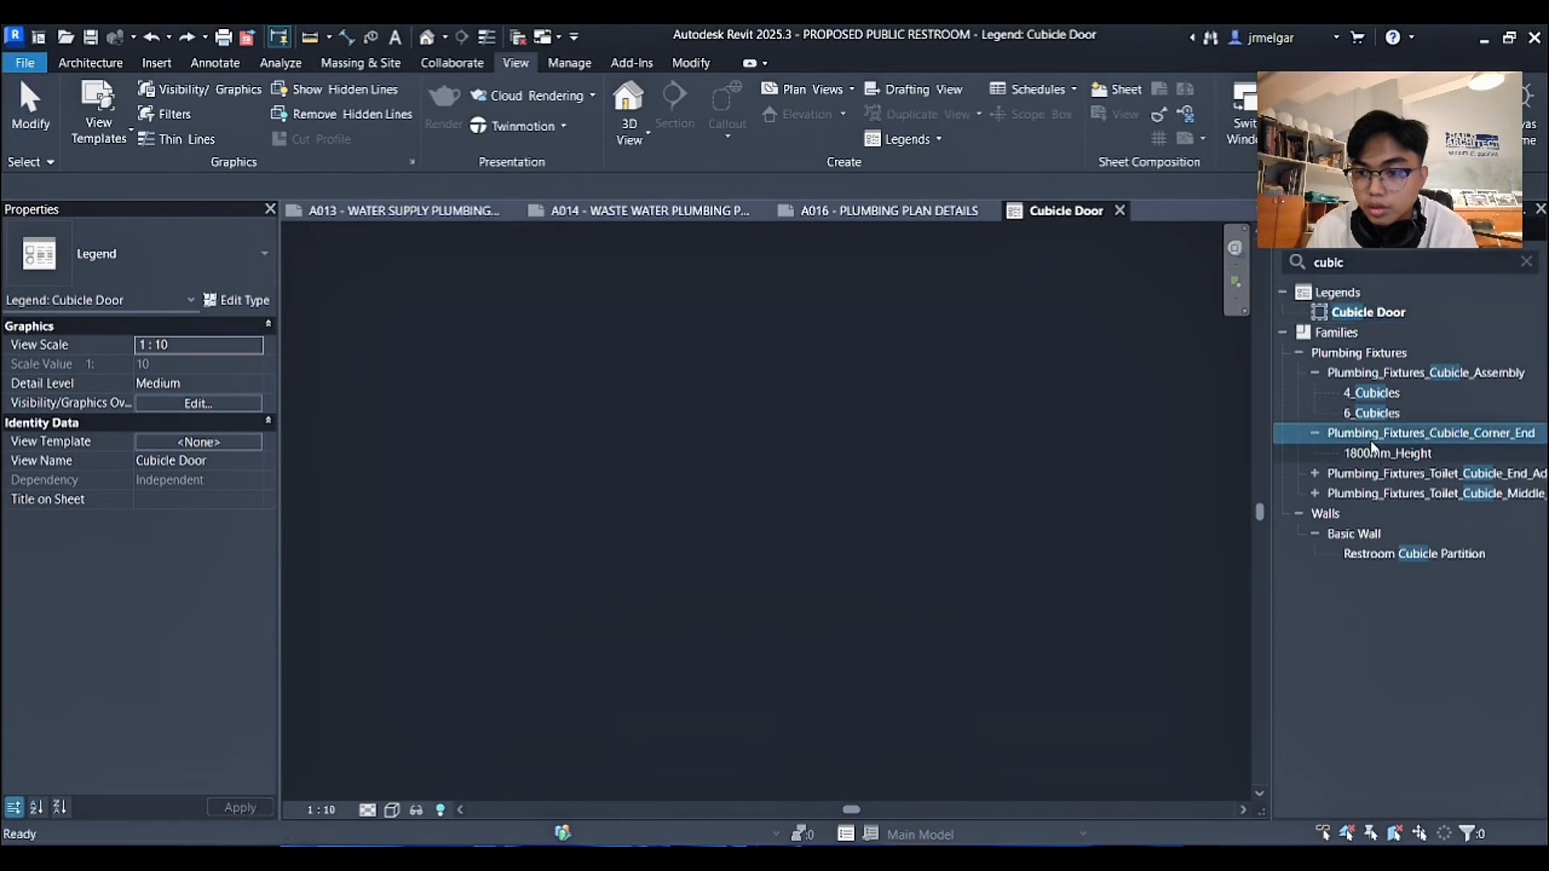
Place the 1800mm_Height type of Plumbing_Fixtures_Toilet_Cubicle_End_Adjacent_Wall in the Cubicle Door legend.
click(1418, 474)
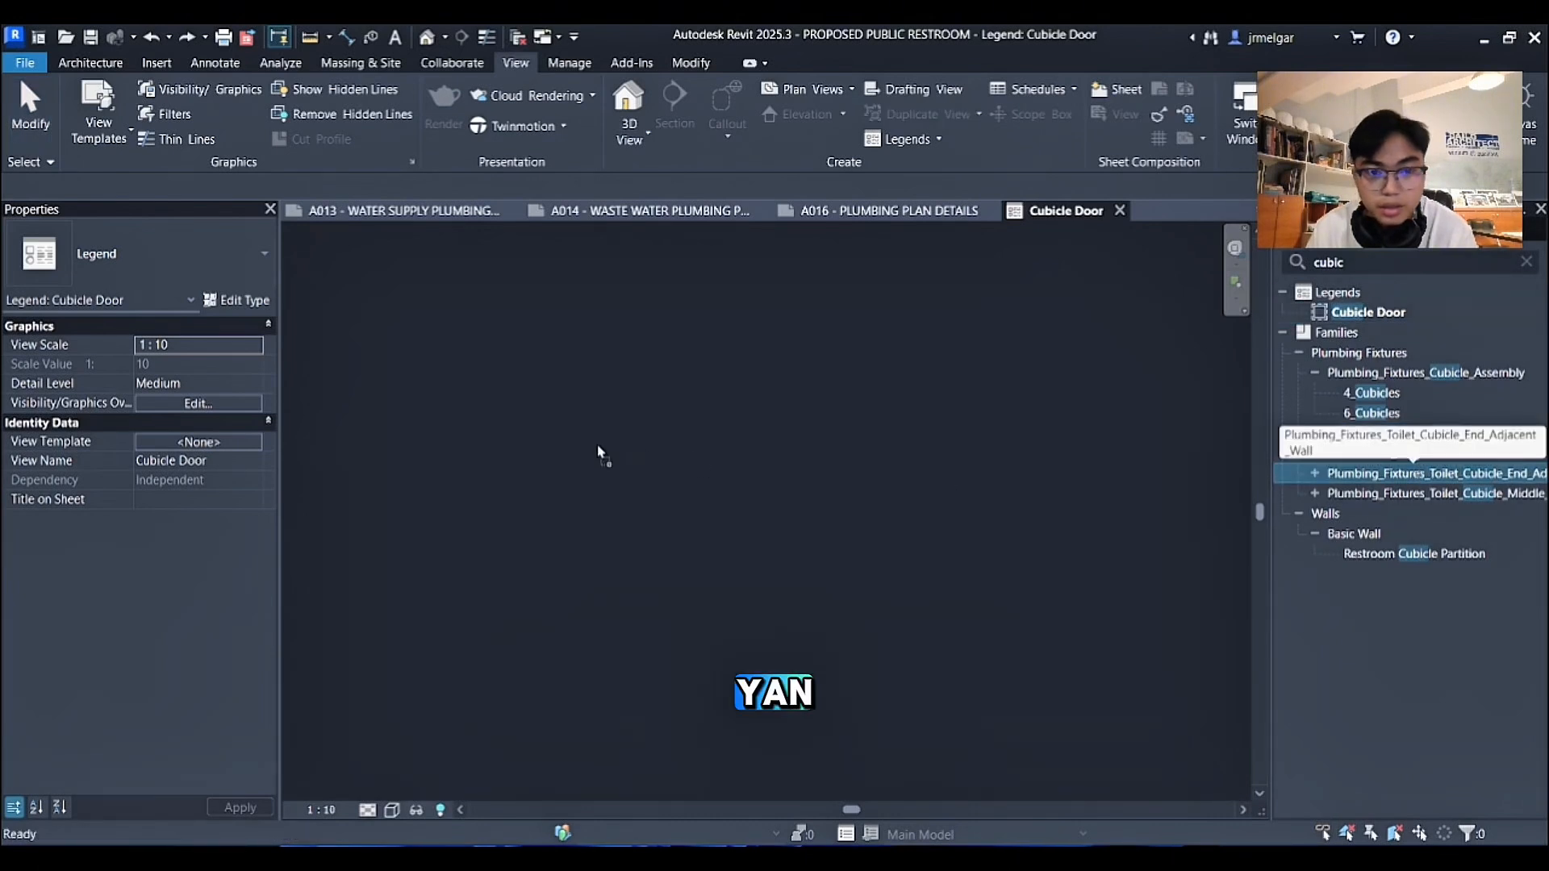
click(1316, 474)
drag(1349, 492, 613, 505)
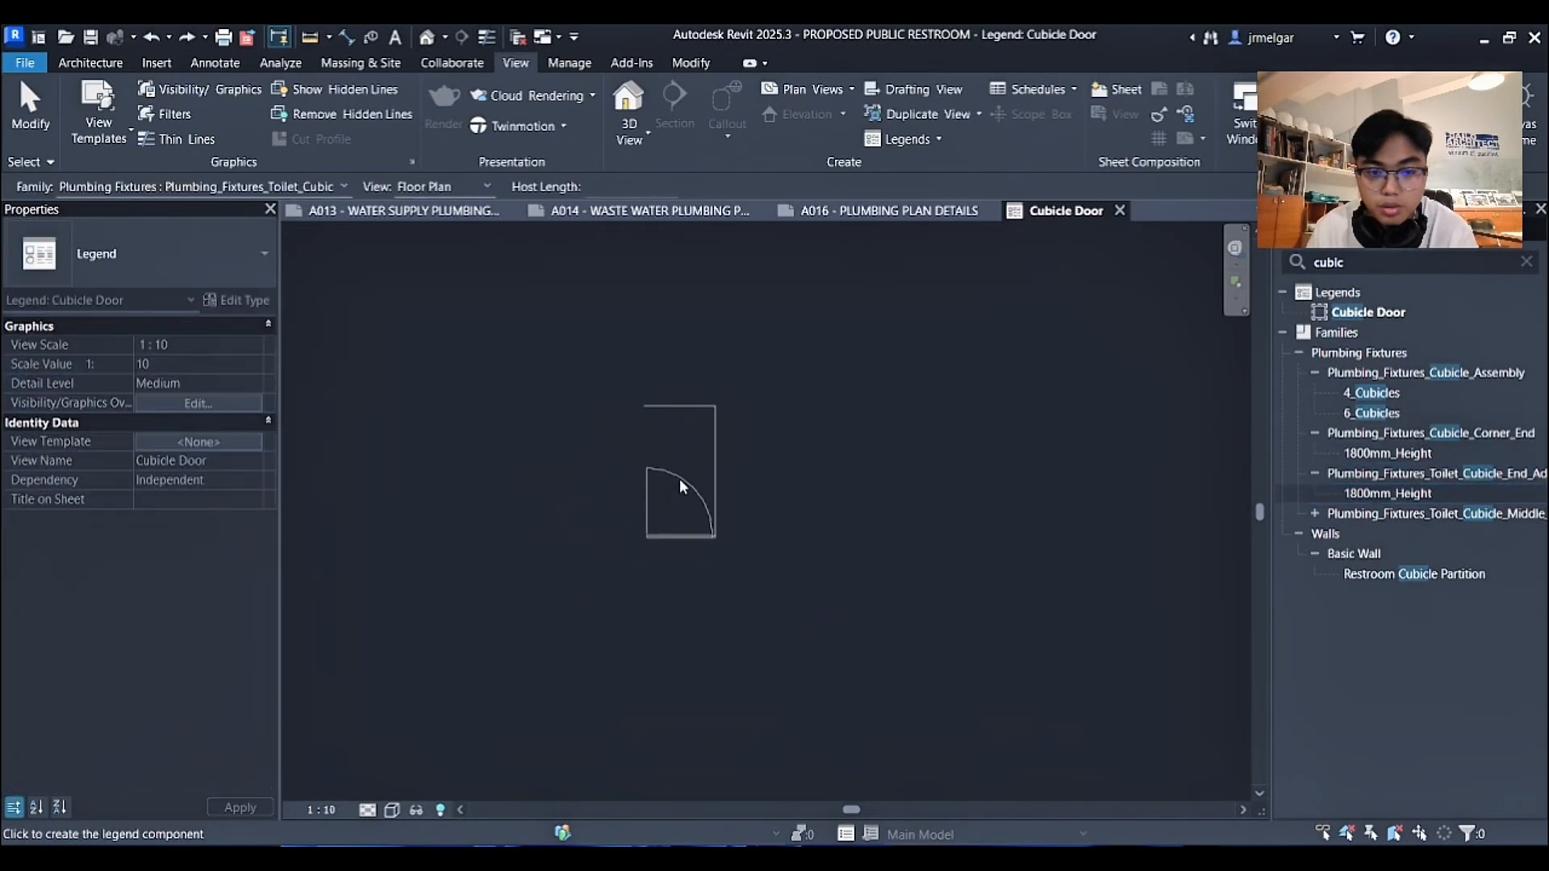
click(626, 484)
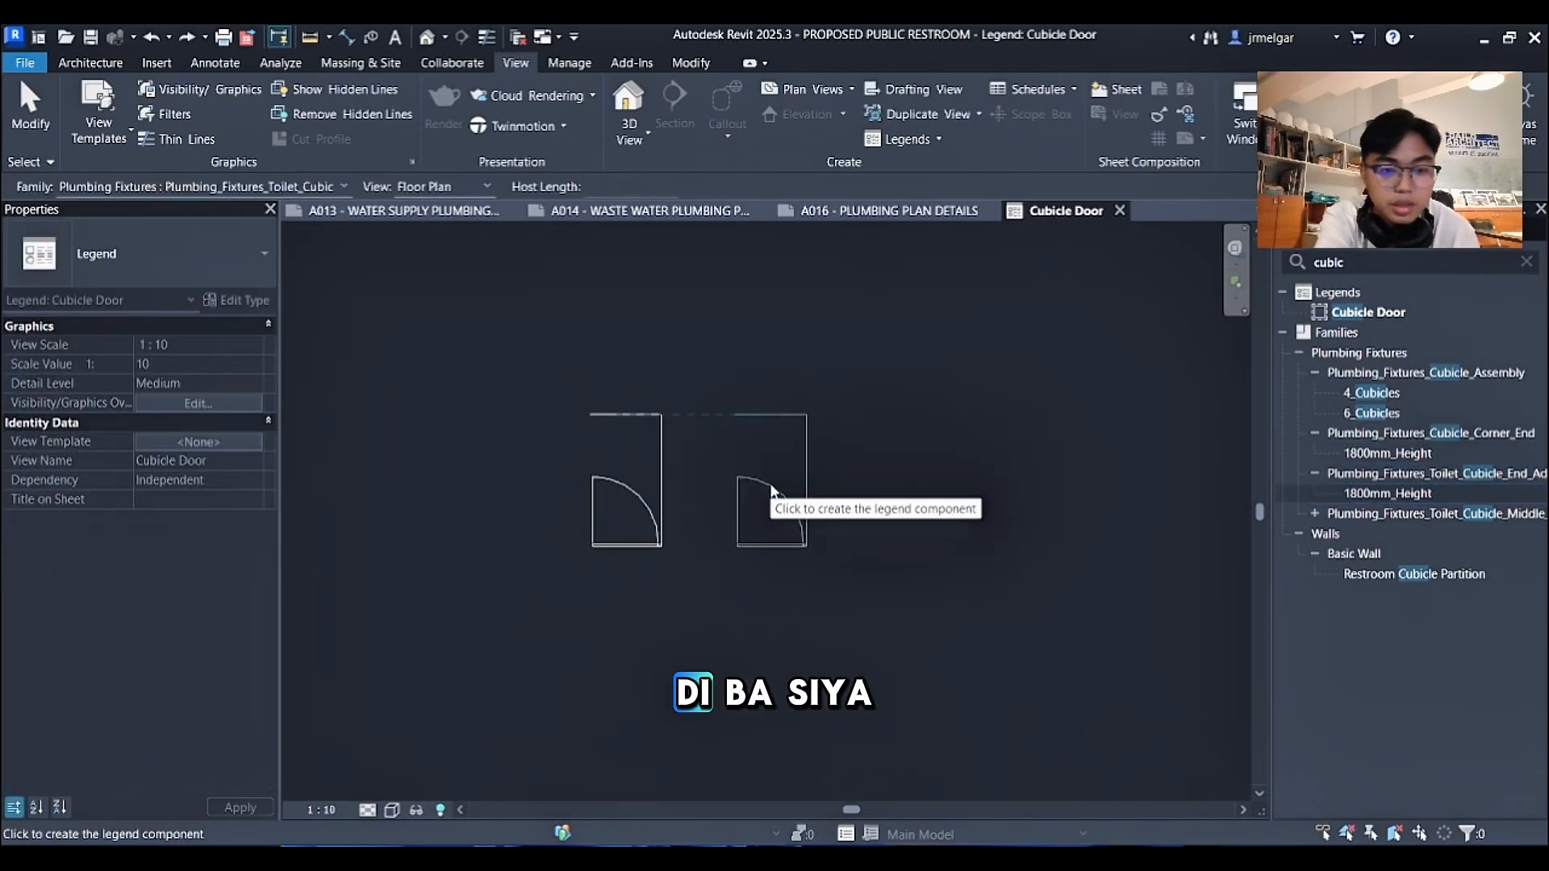
key(Escape)
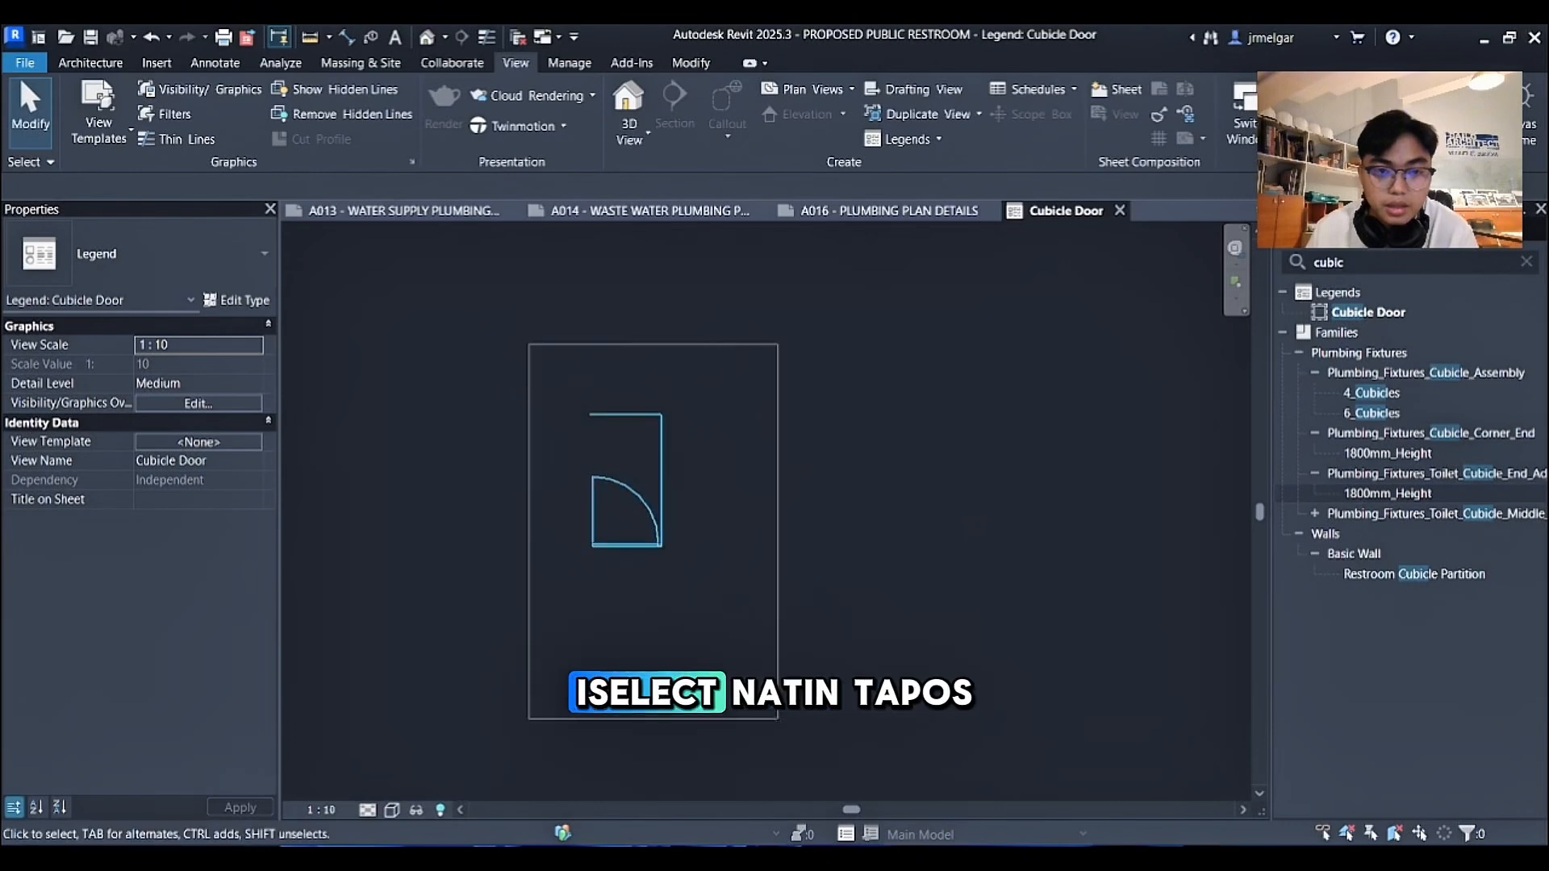
Set the placed End_Adjacent_Wall legend component's view to Elevation : Front.
click(637, 485)
key(Escape)
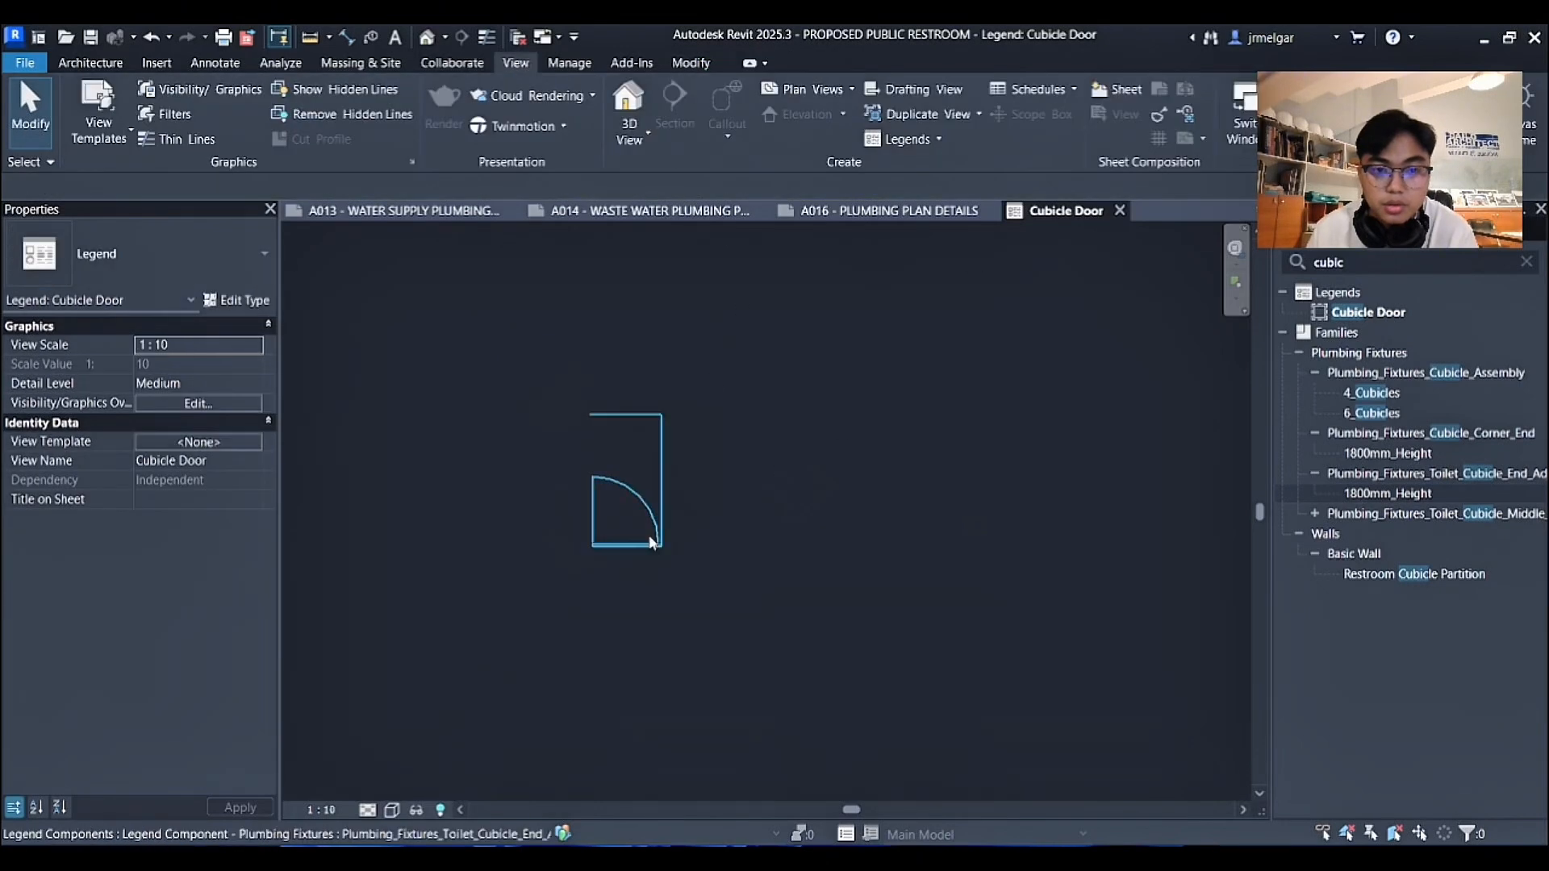
click(644, 487)
click(670, 191)
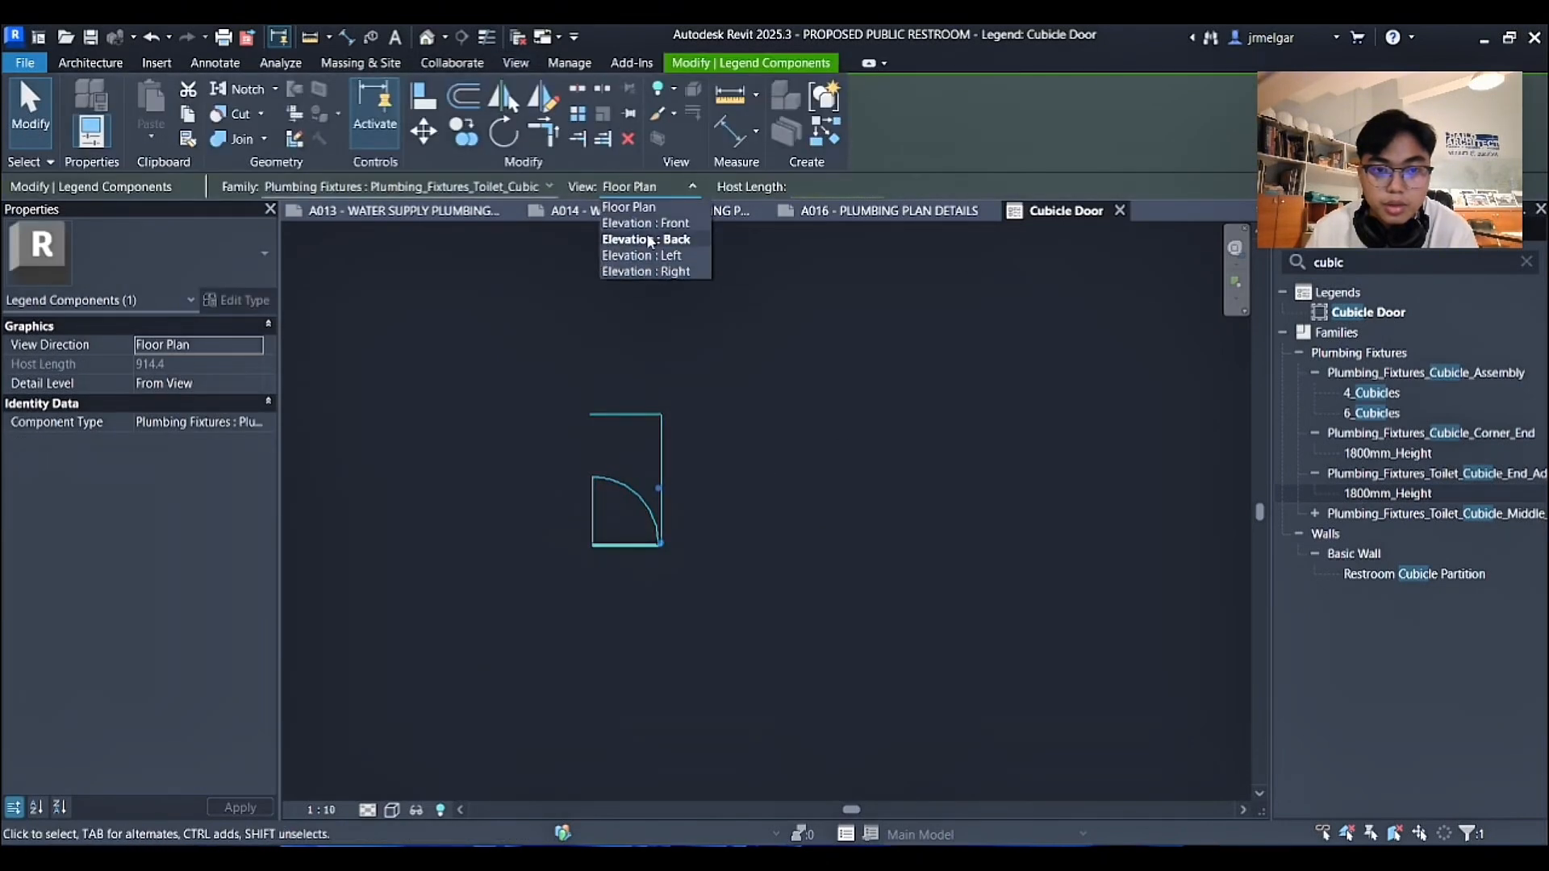
click(665, 225)
click(676, 388)
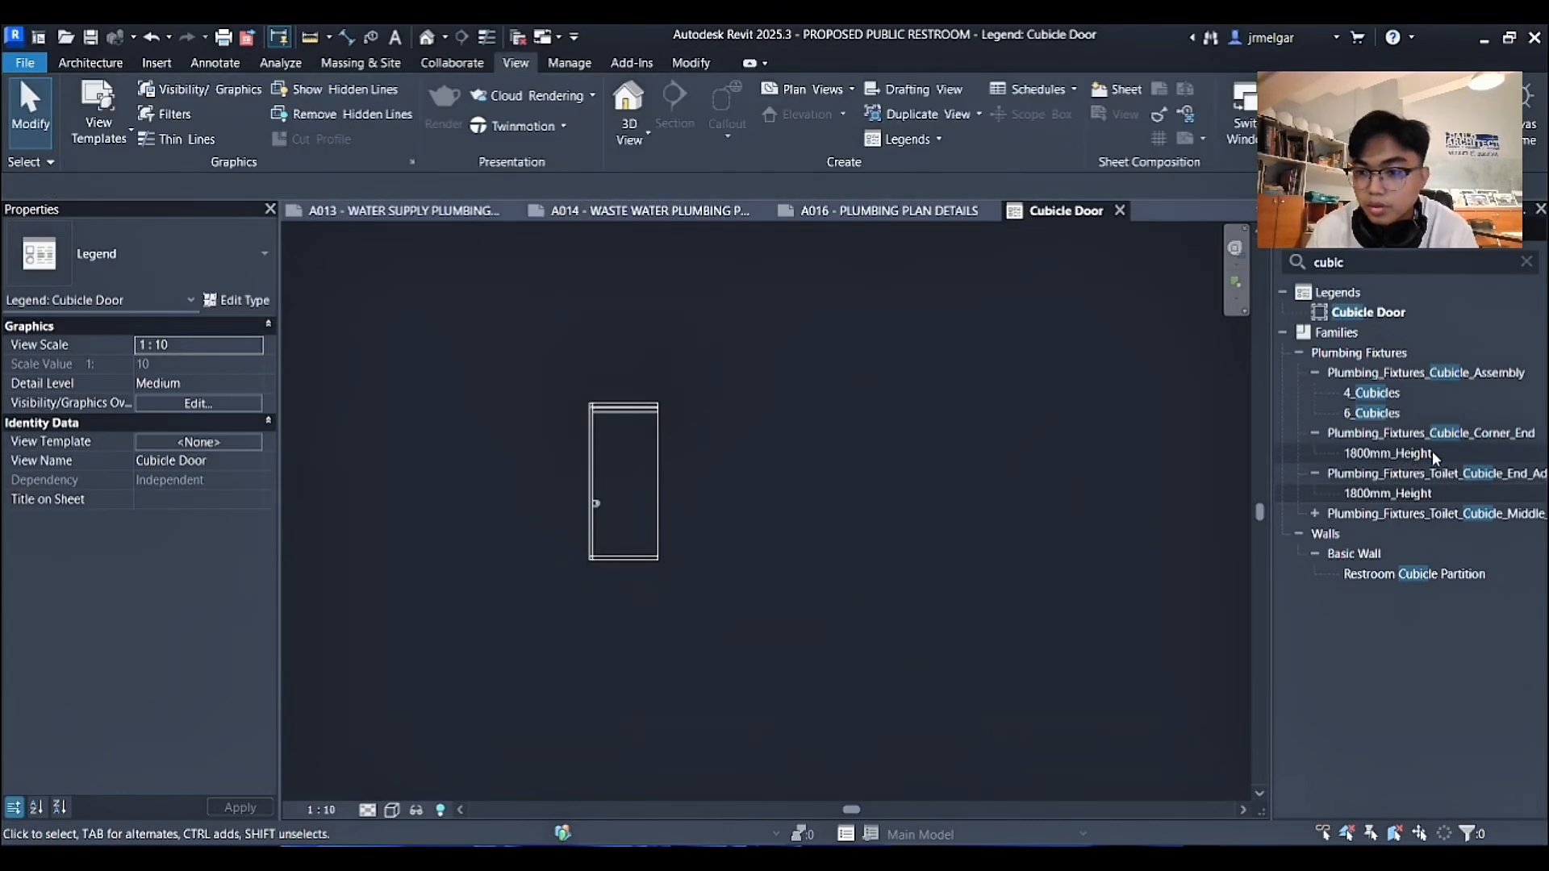
Place the 1800mm_Height type of Plumbing_Fixtures_Cubicle_Corner_End beside the existing component and set its view to Elevation : Front.
drag(1433, 454, 791, 496)
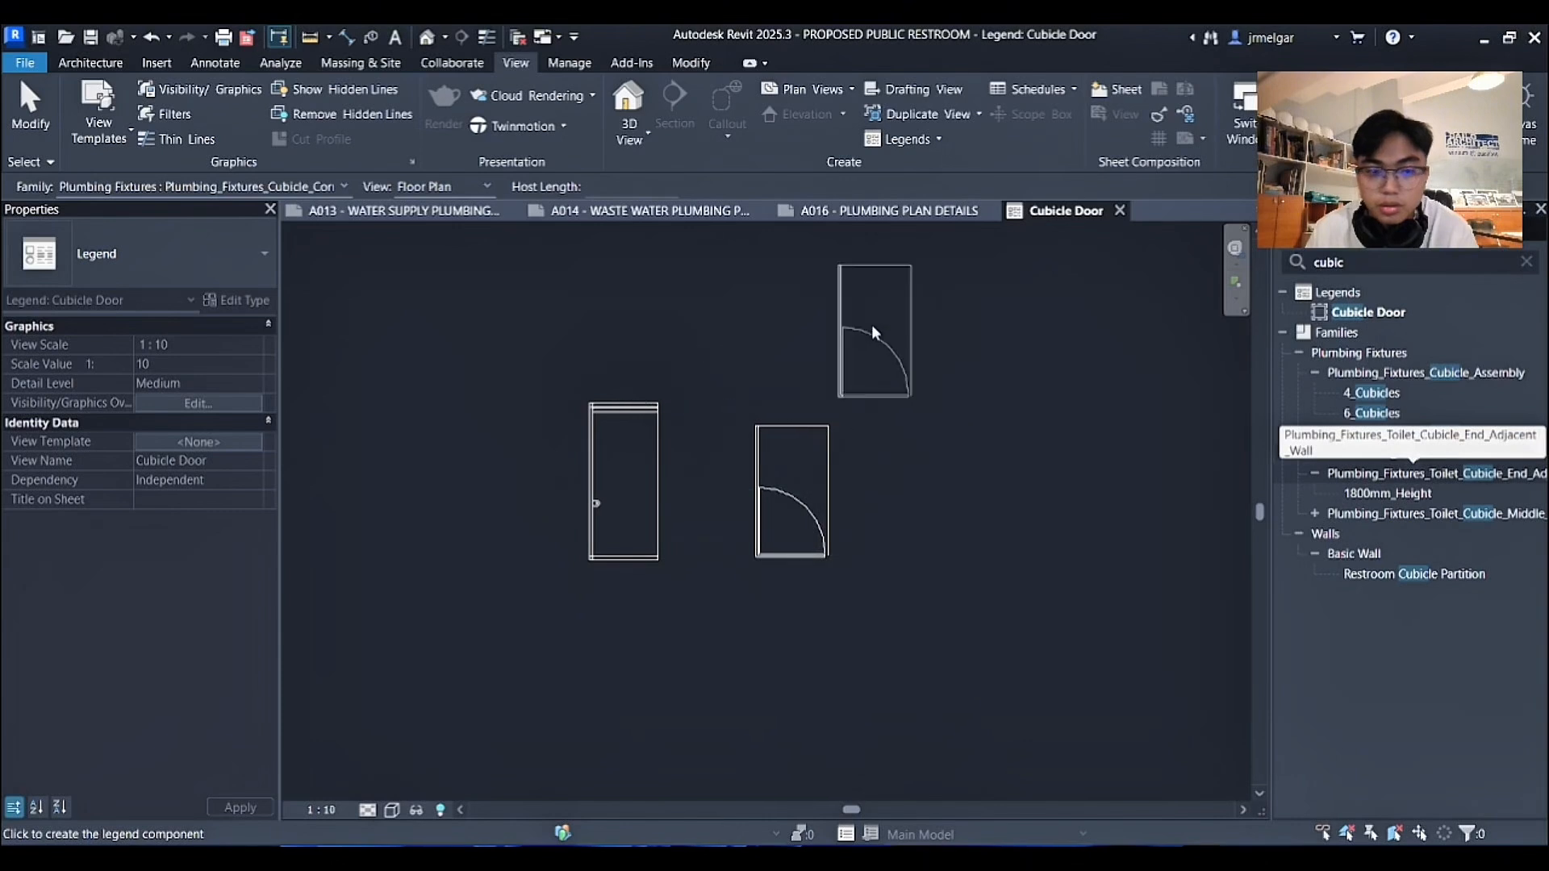
key(Escape)
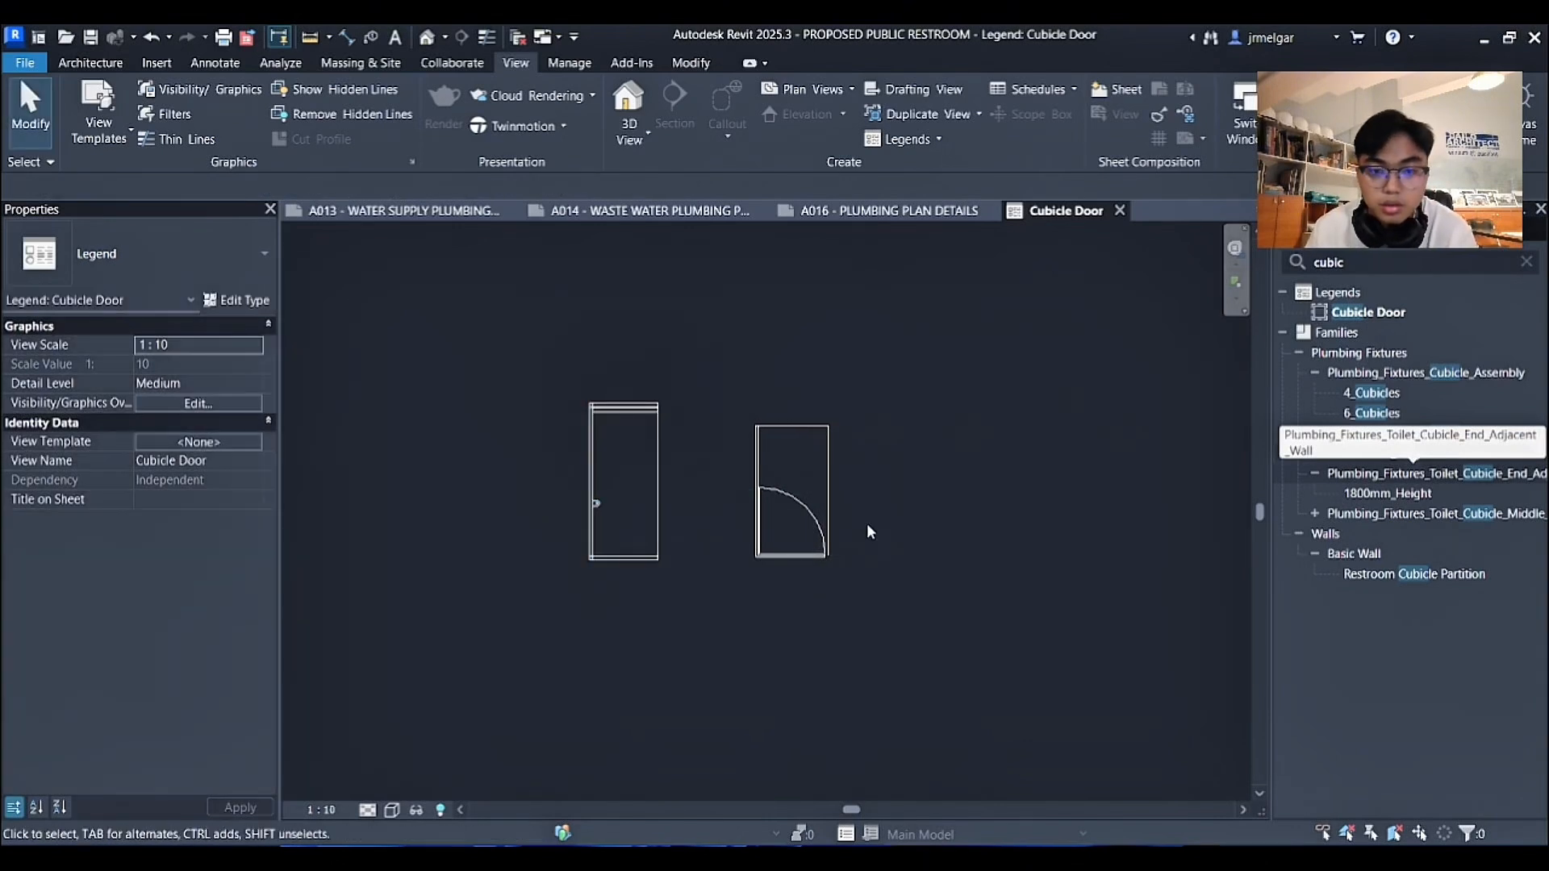
click(779, 509)
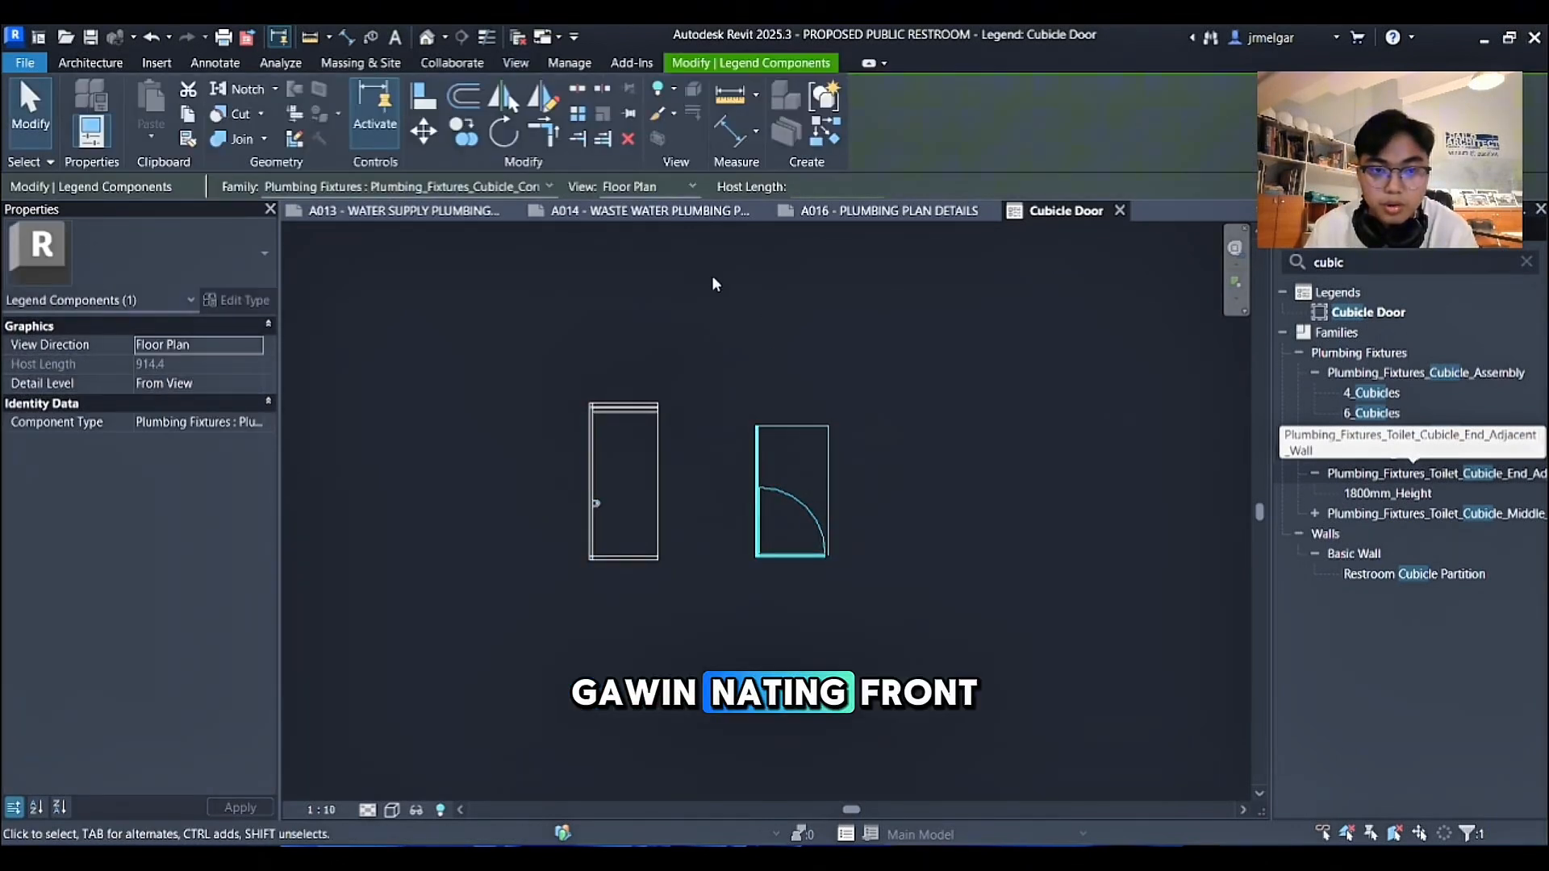
click(649, 186)
click(655, 224)
click(858, 398)
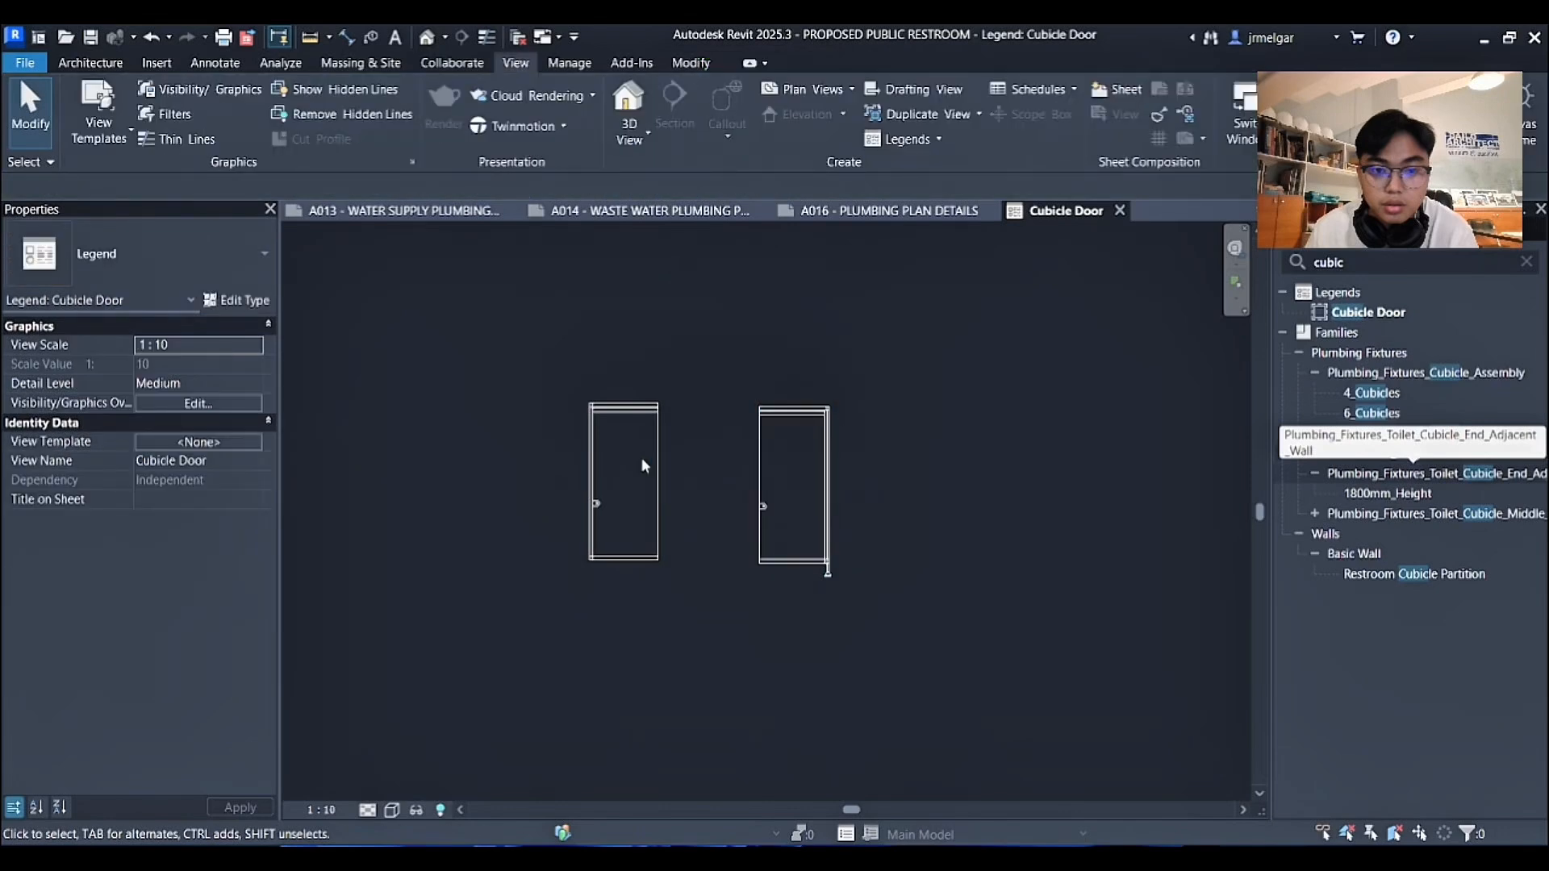
Delete the End_Adjacent_Wall legend component and move the Corner_End cubicle elevation into its place.
click(660, 480)
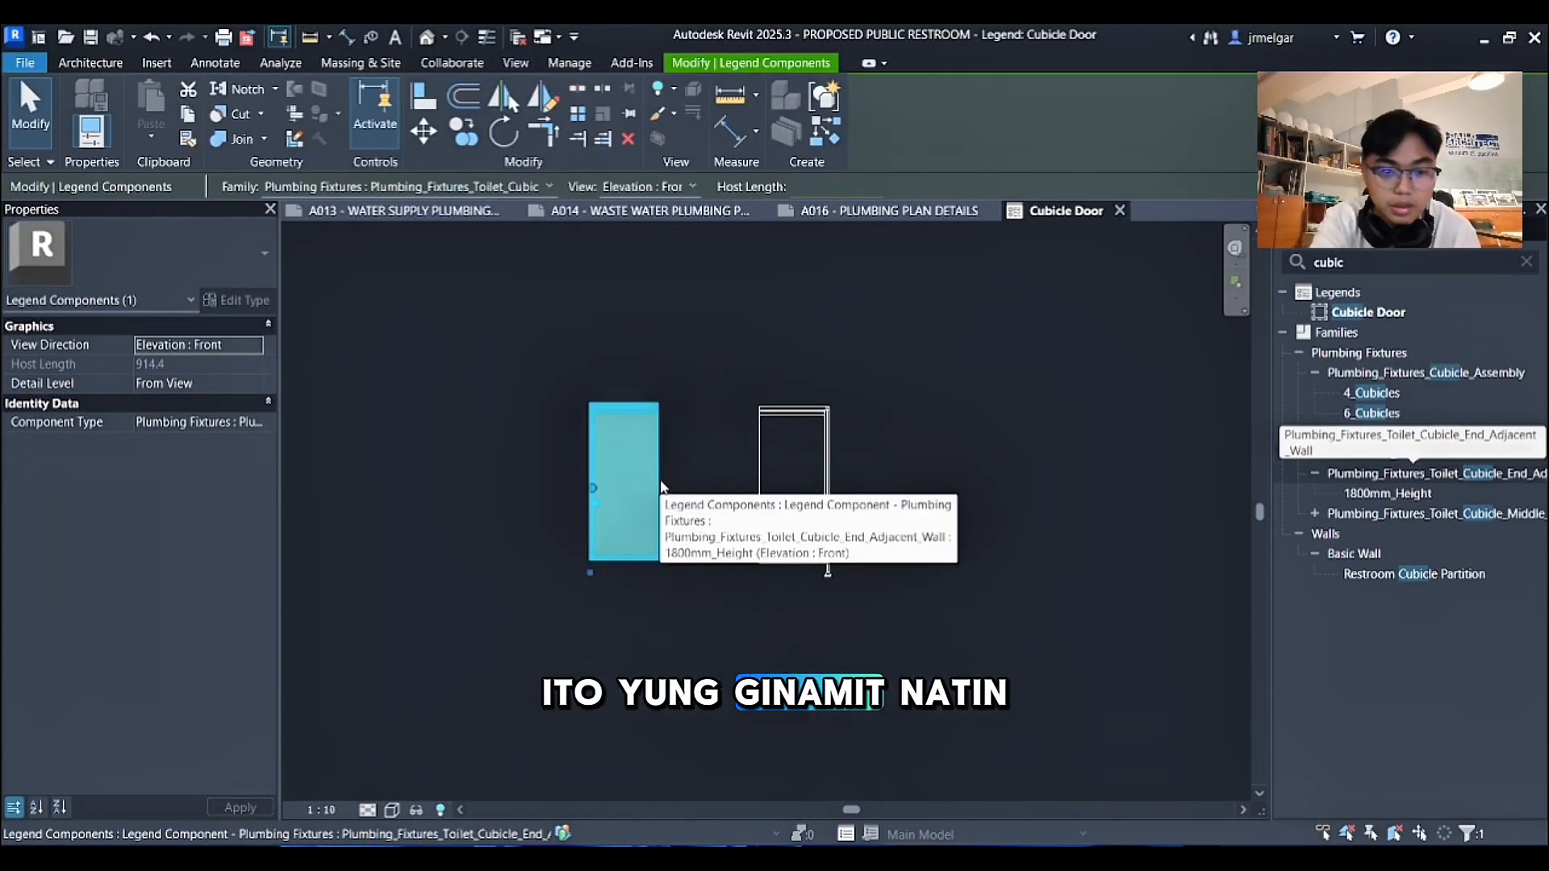
key(Delete)
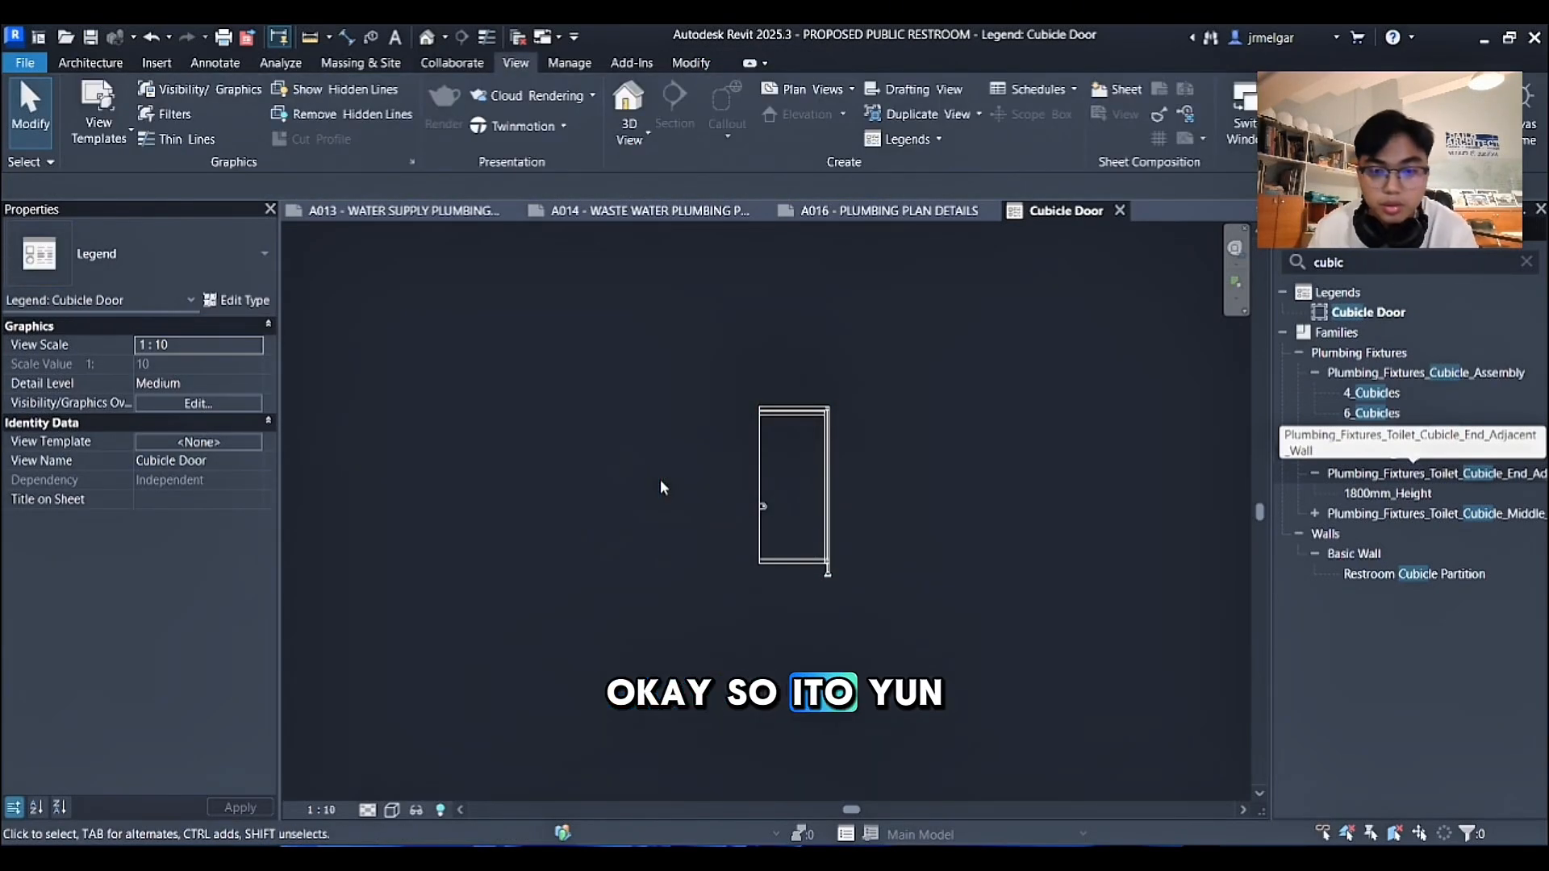
drag(819, 521, 652, 495)
click(772, 497)
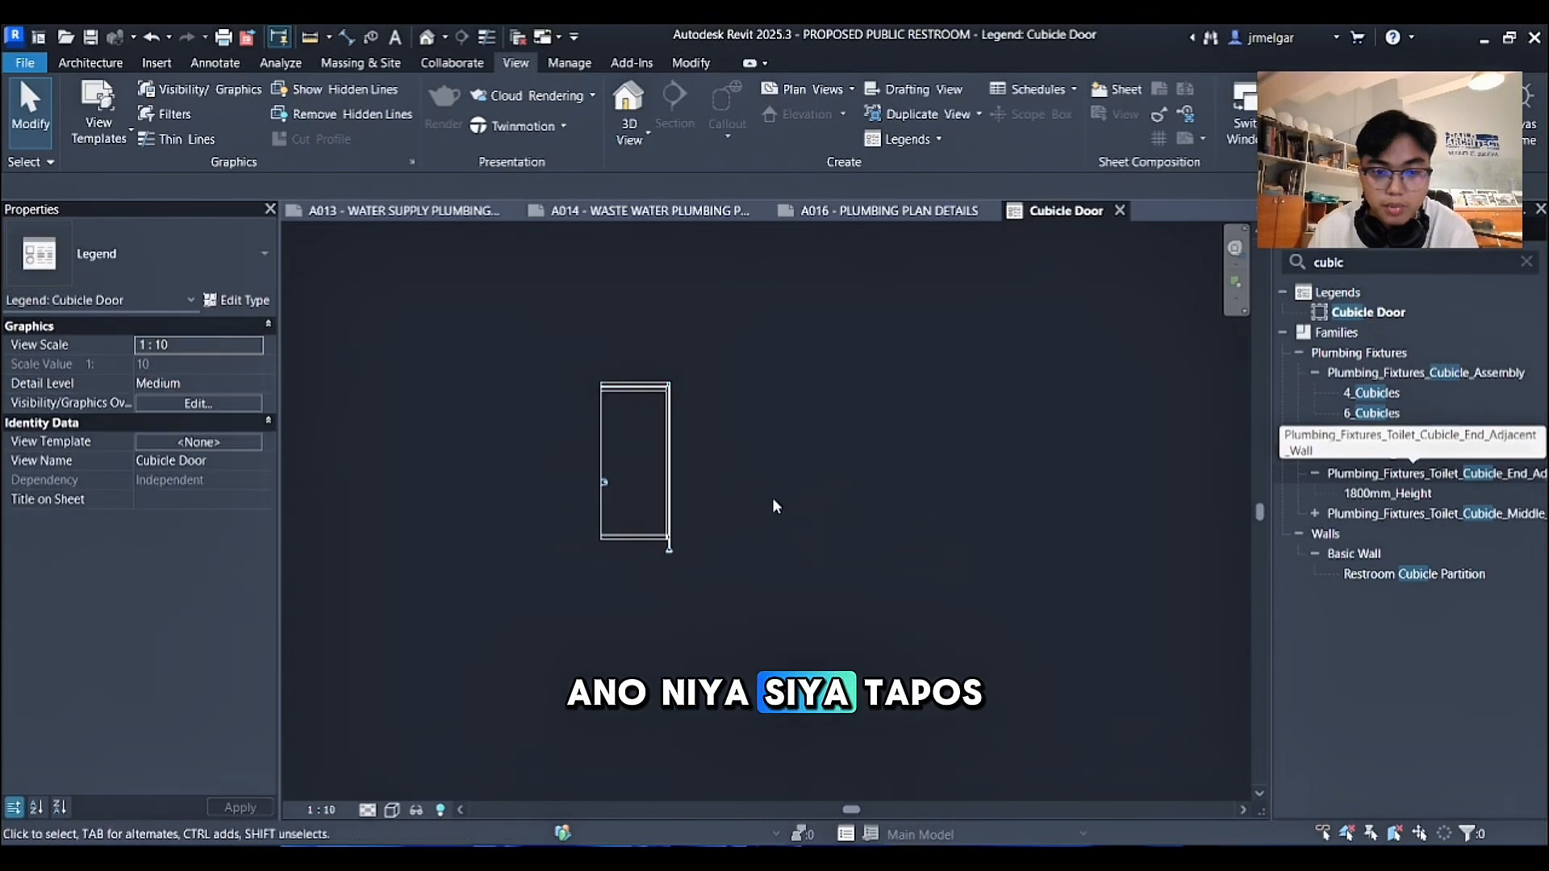
Add a vertical aligned dimension chain beside the cubicle elevation, covering the foot, panel bottom, door handle and top edge.
scroll(720, 534, up, 1)
middle_drag(721, 536, 723, 586)
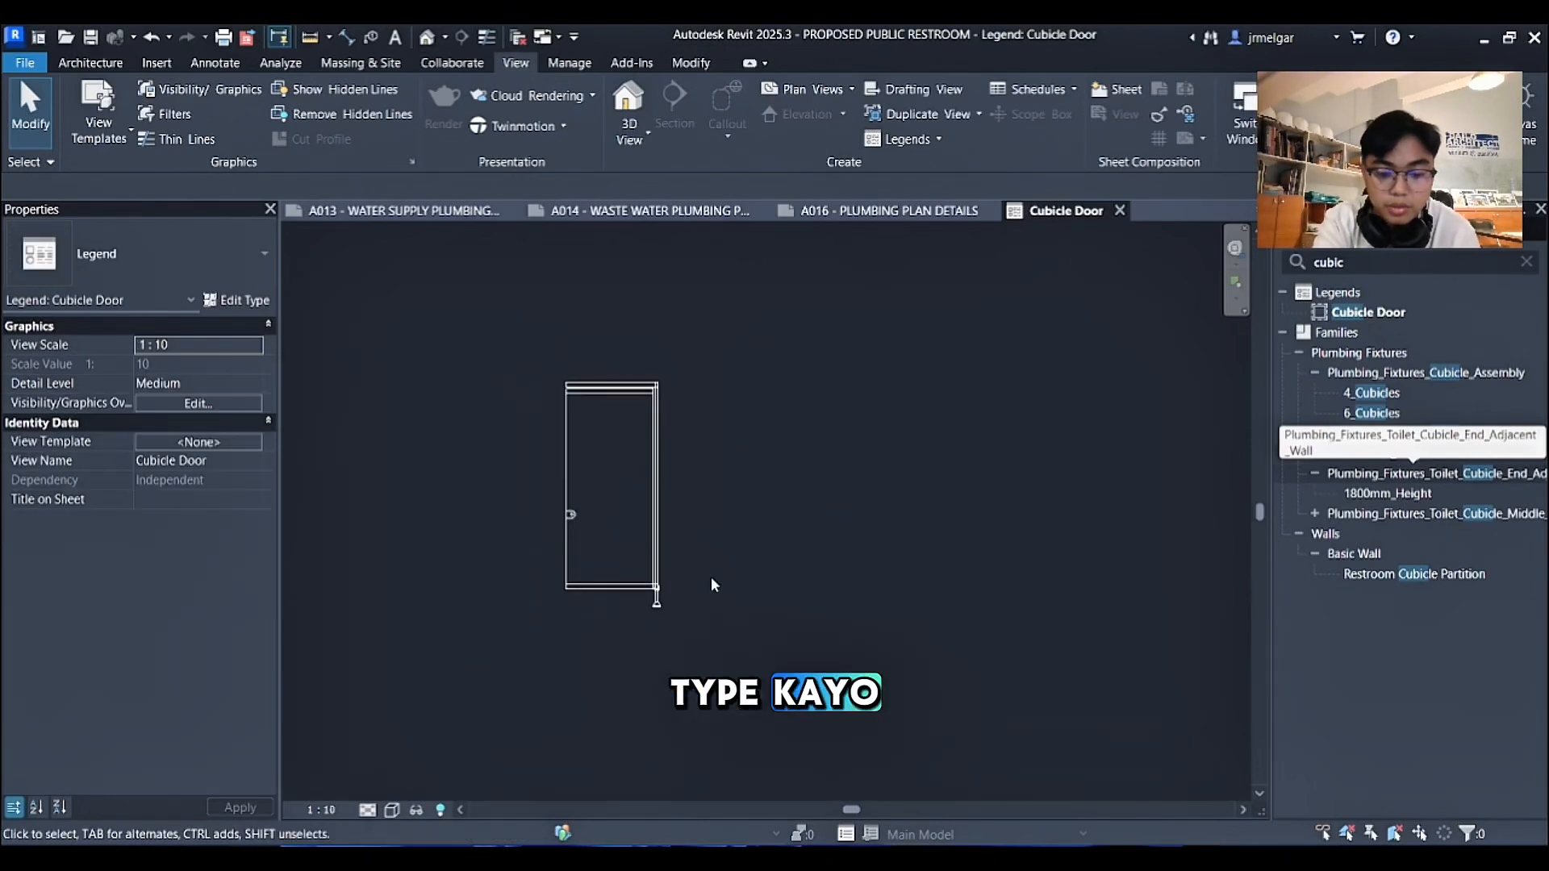
key(d)
key(i)
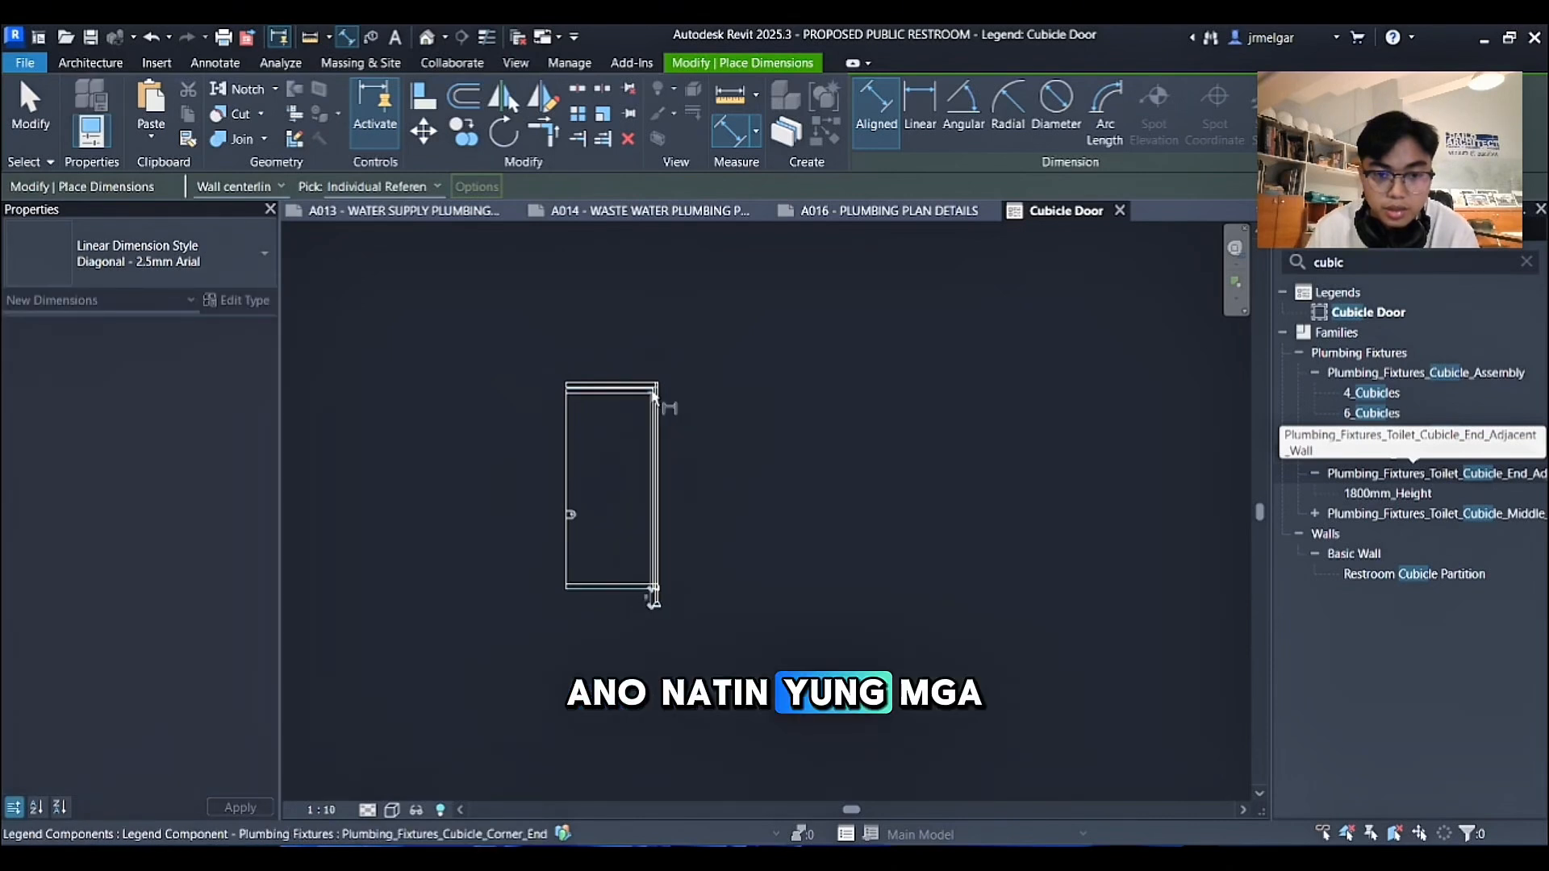
click(654, 595)
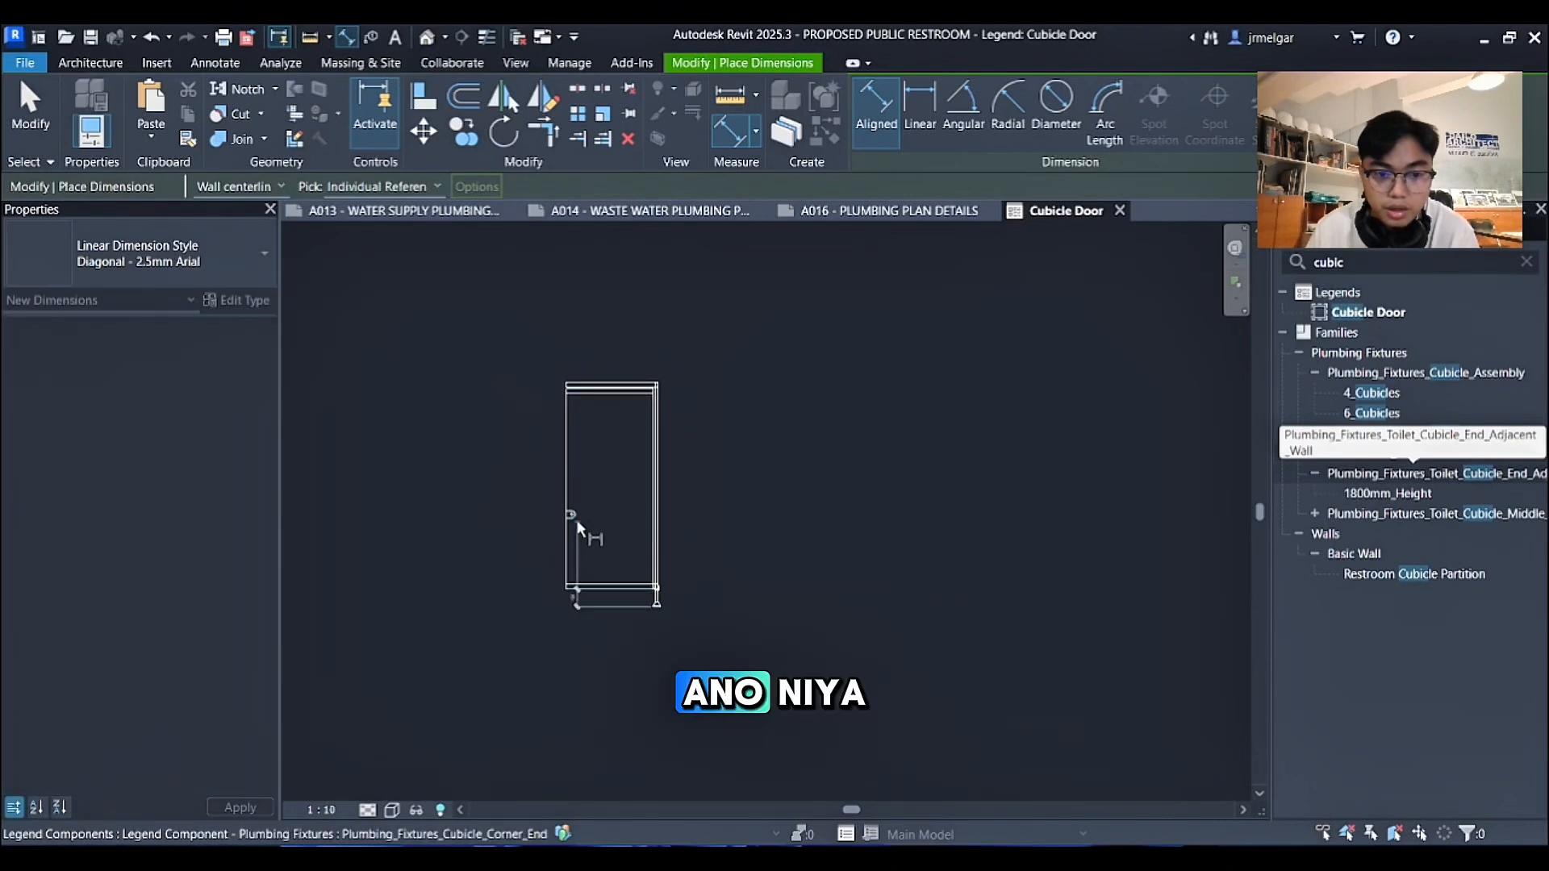
click(569, 512)
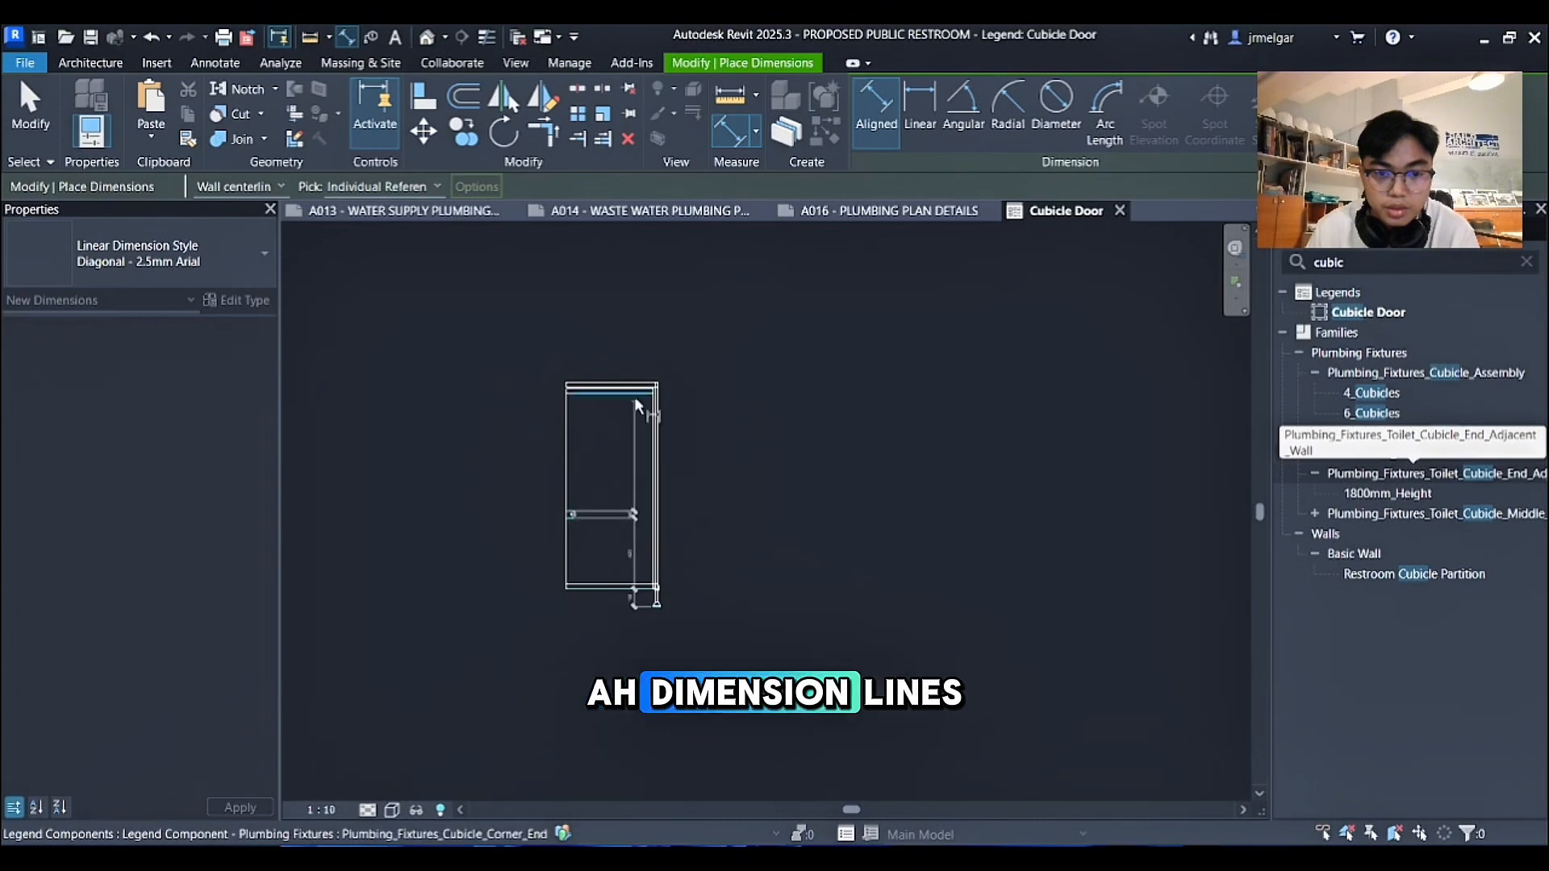
click(654, 384)
click(735, 419)
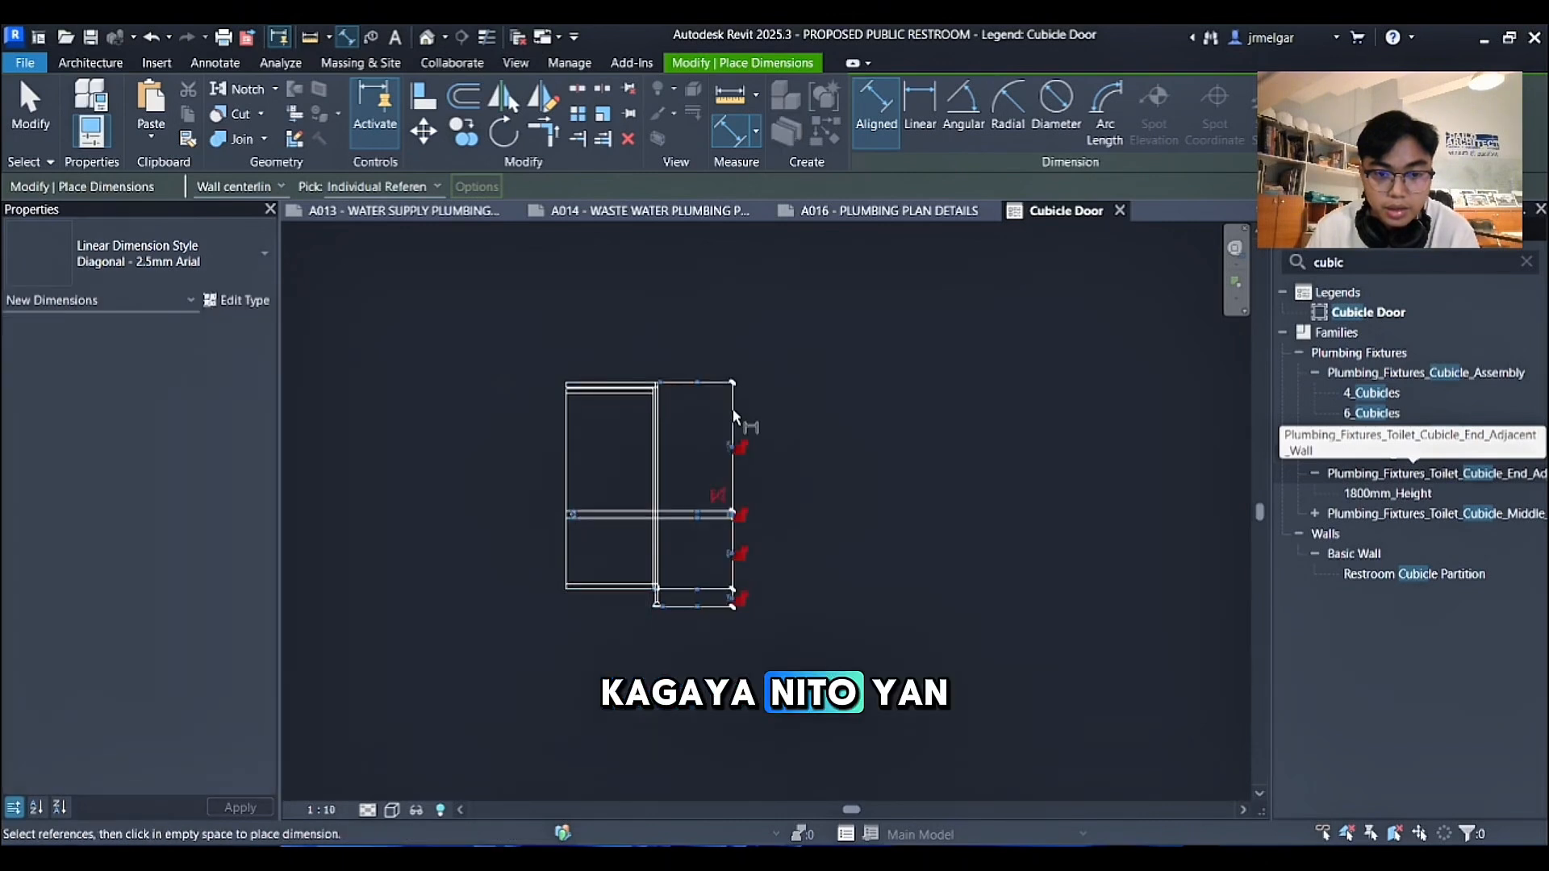
Add an overall height dimension from the cubicle's foot to its top edge, just outside the dimension chain.
scroll(657, 610, up, 2)
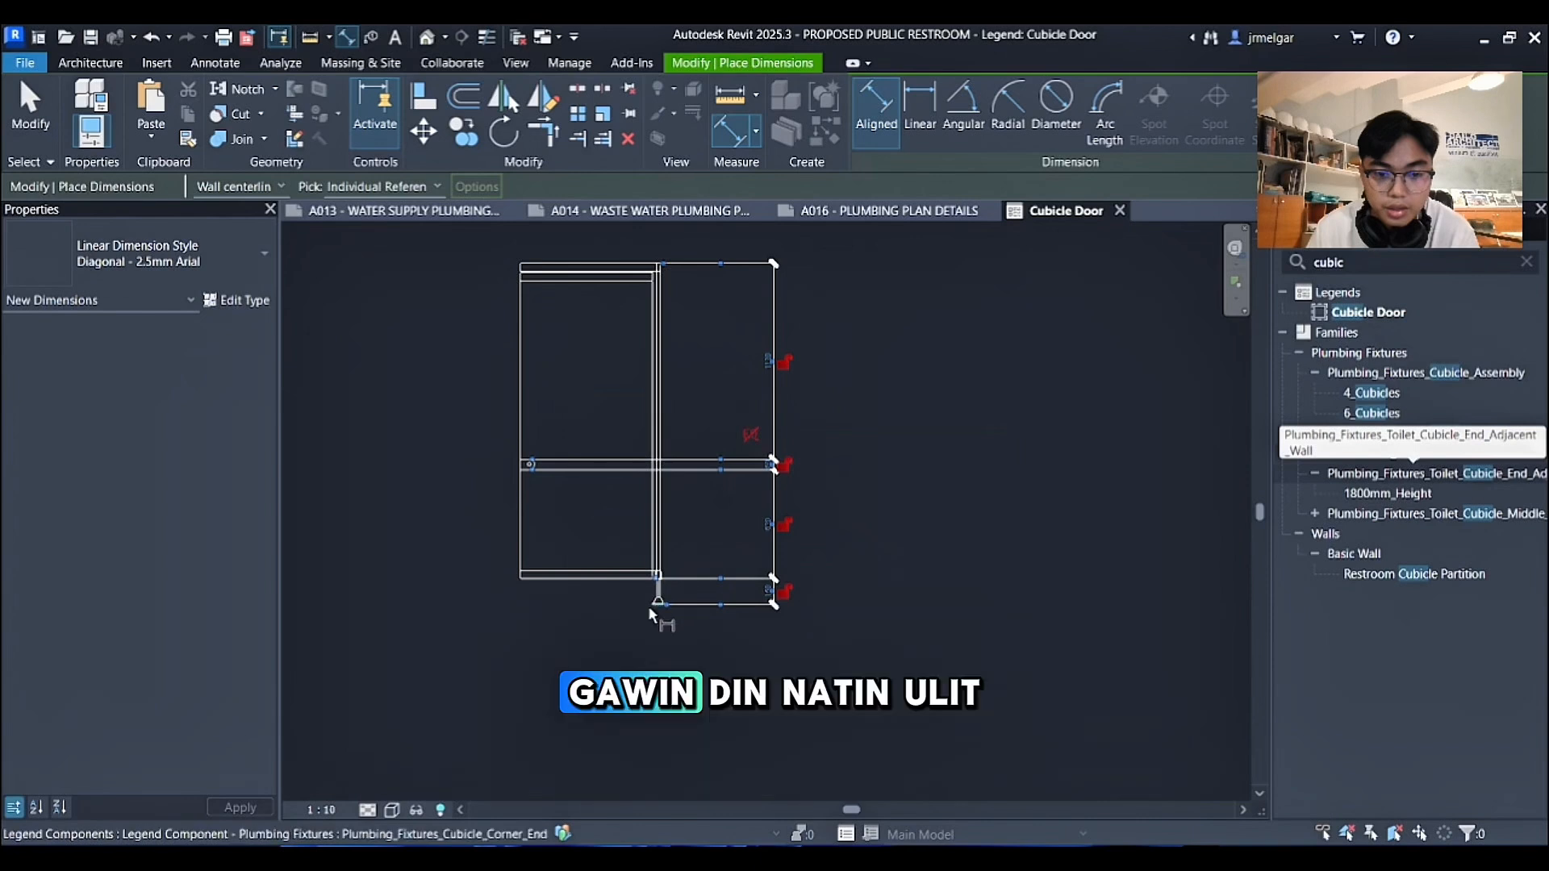
click(656, 604)
click(654, 262)
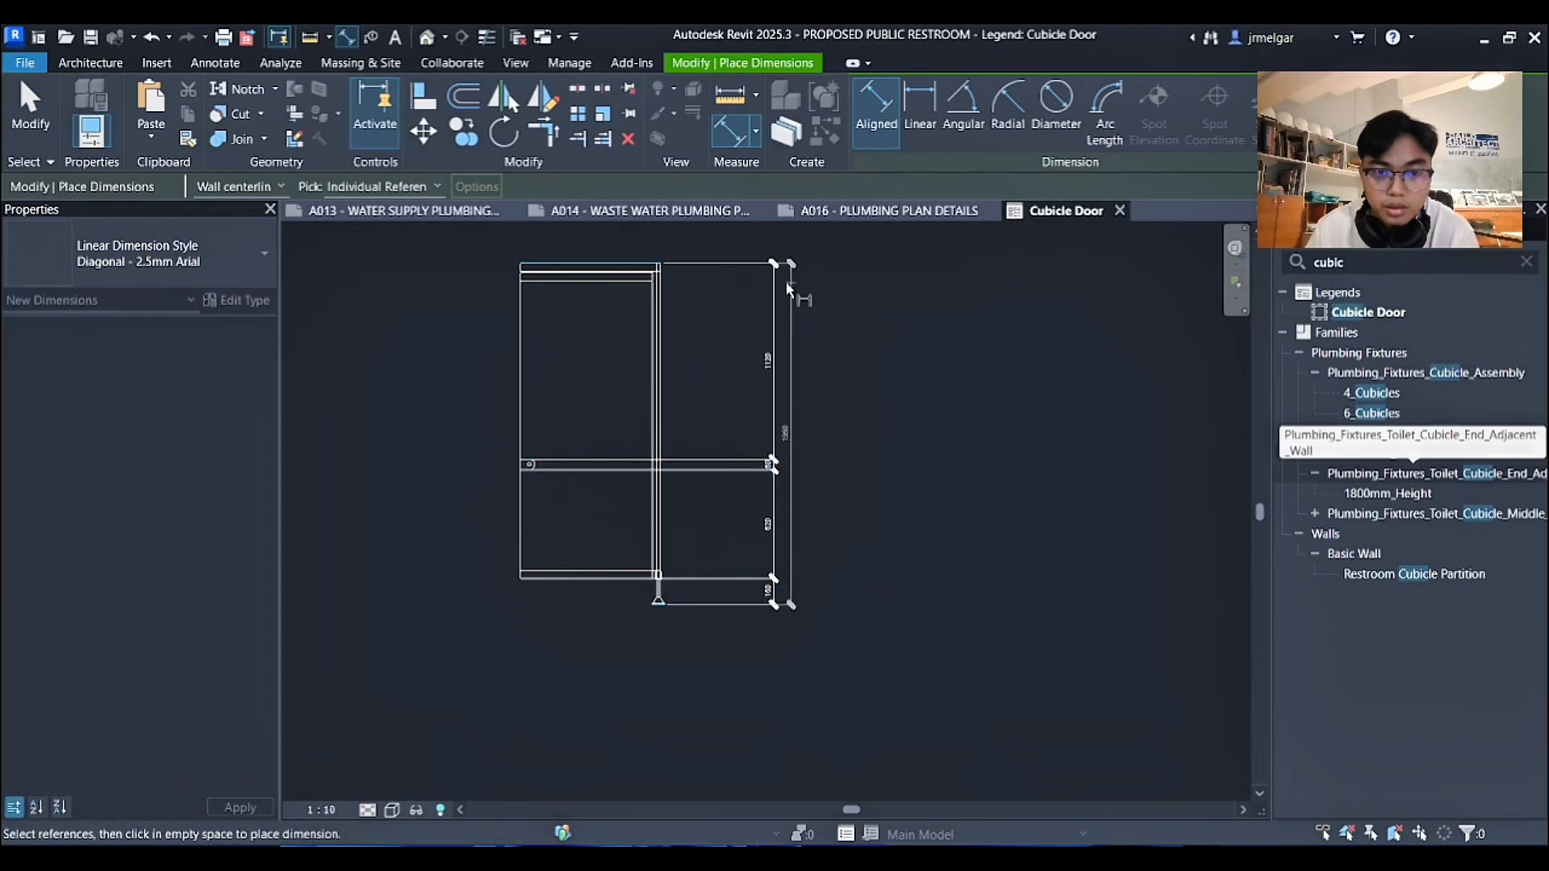
click(798, 279)
scroll(888, 363, down, 1)
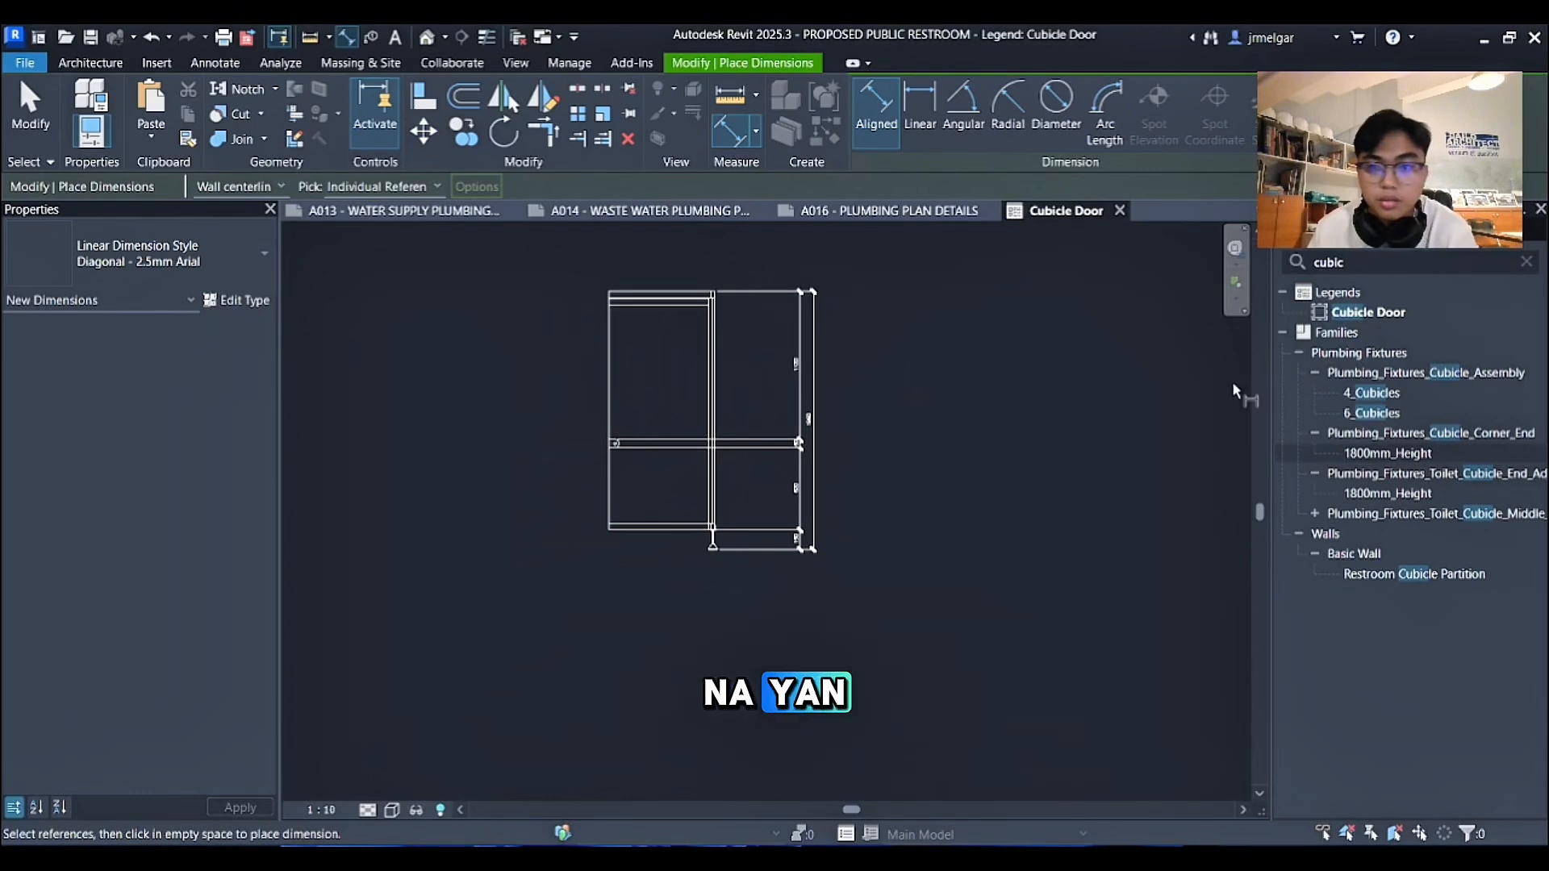
Clear the project search and open sheet A005 - DOORS AND WINDOWS SCHEDULE.
click(1388, 452)
click(1527, 261)
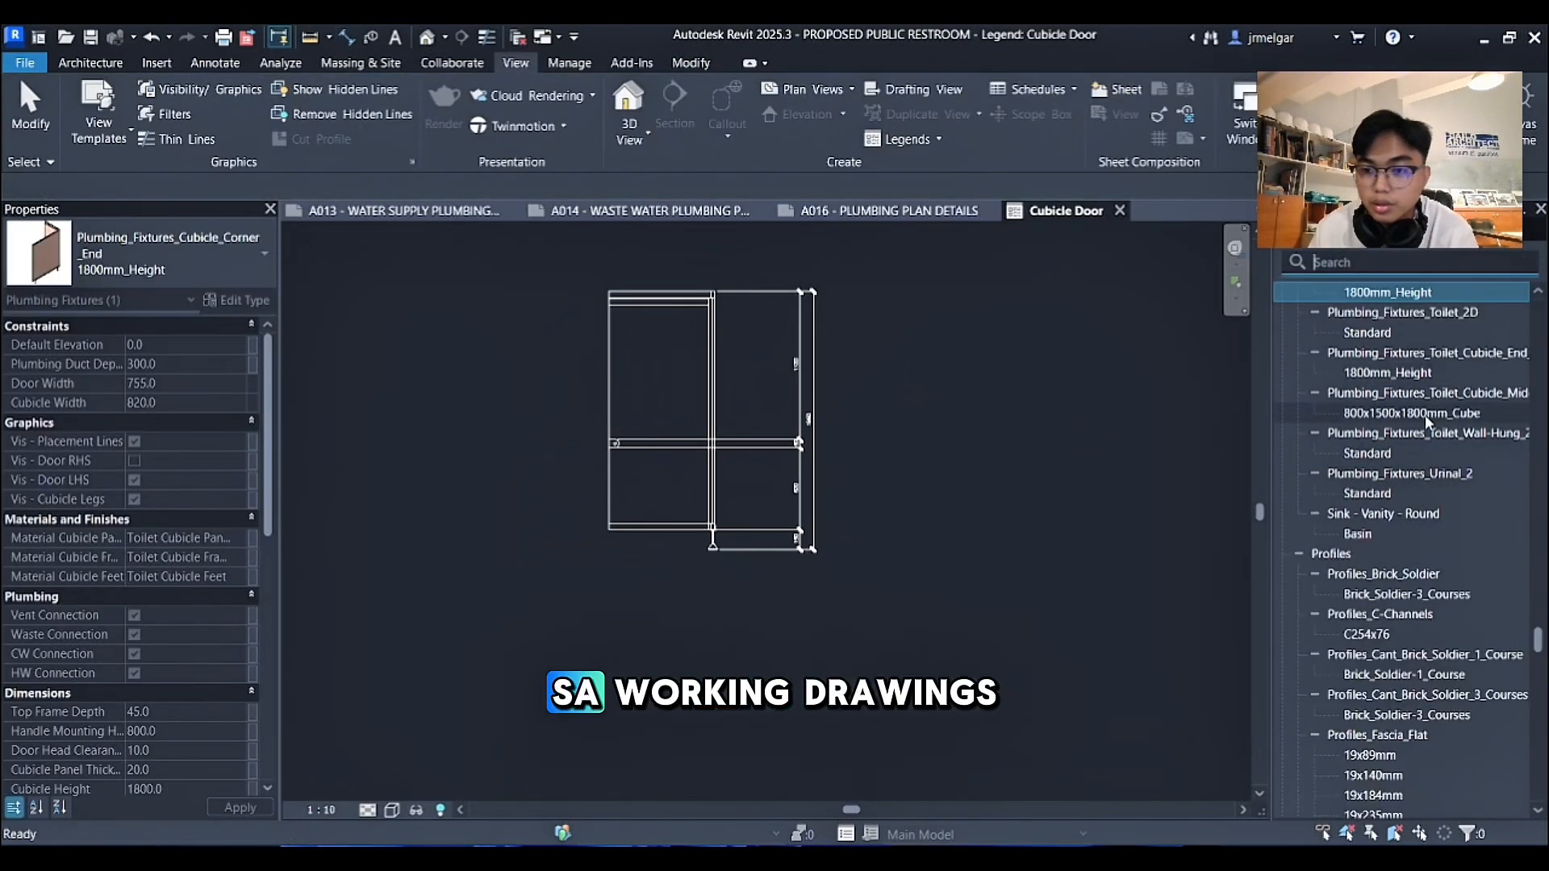
scroll(1425, 415, up, 15)
scroll(1426, 451, up, 5)
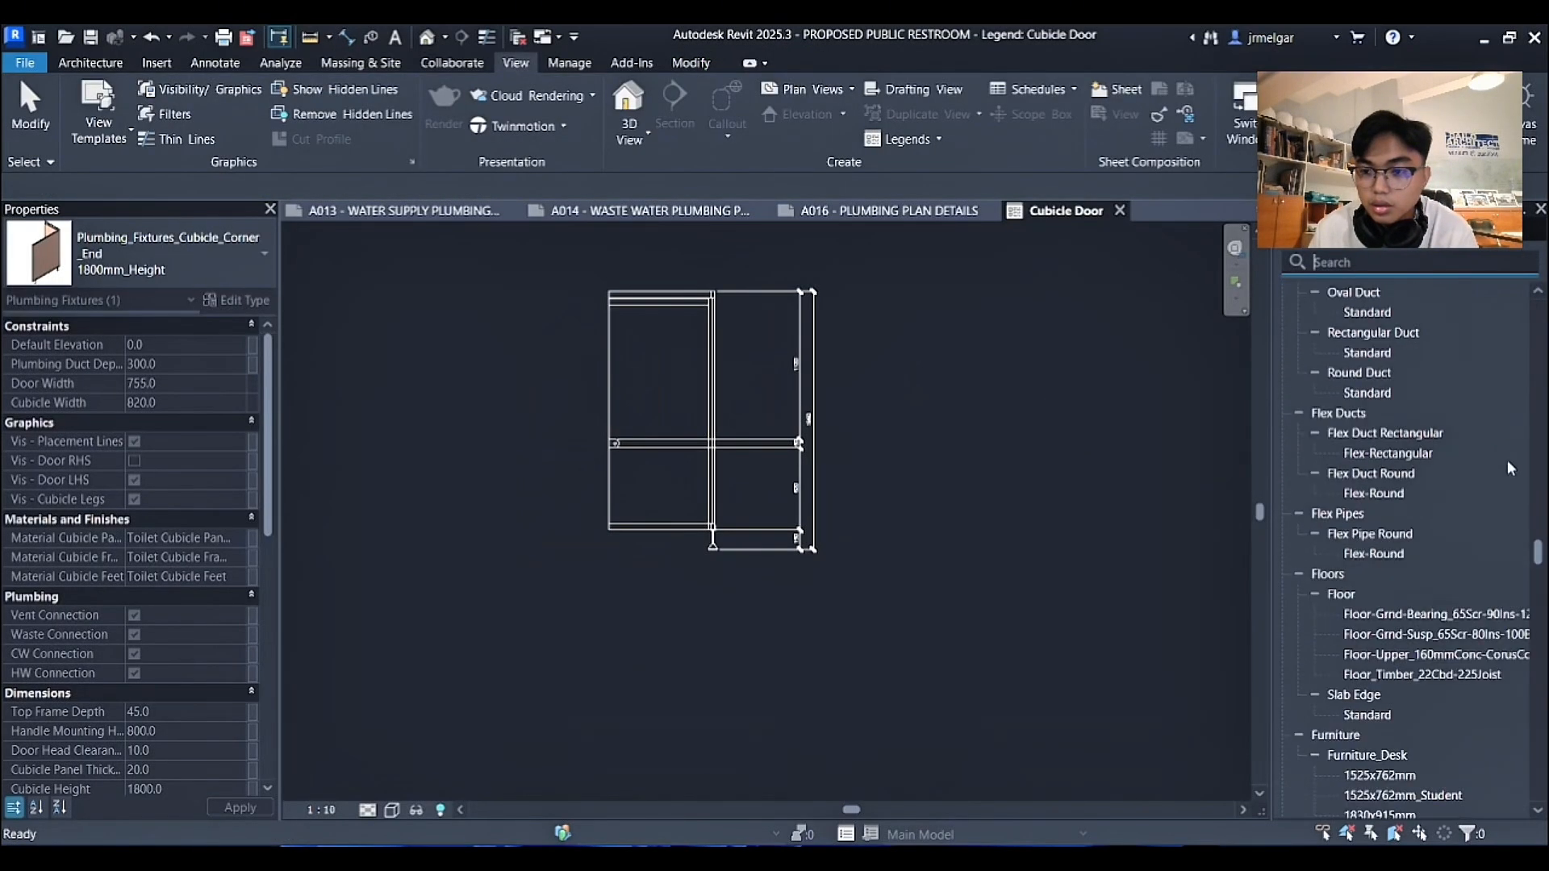
drag(1540, 555, 1541, 313)
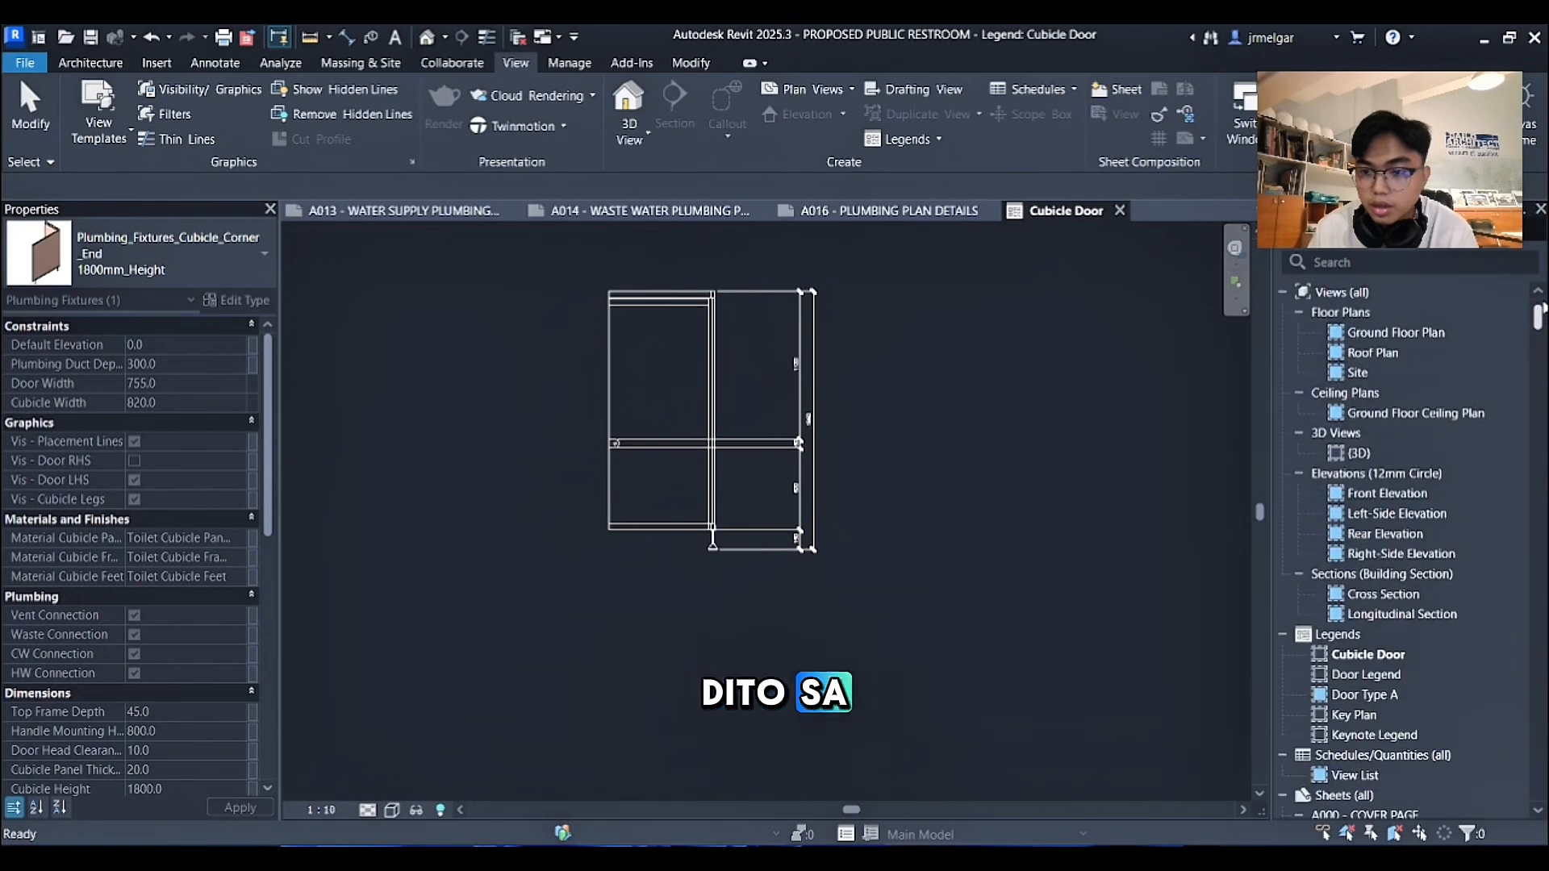
scroll(1422, 592, down, 5)
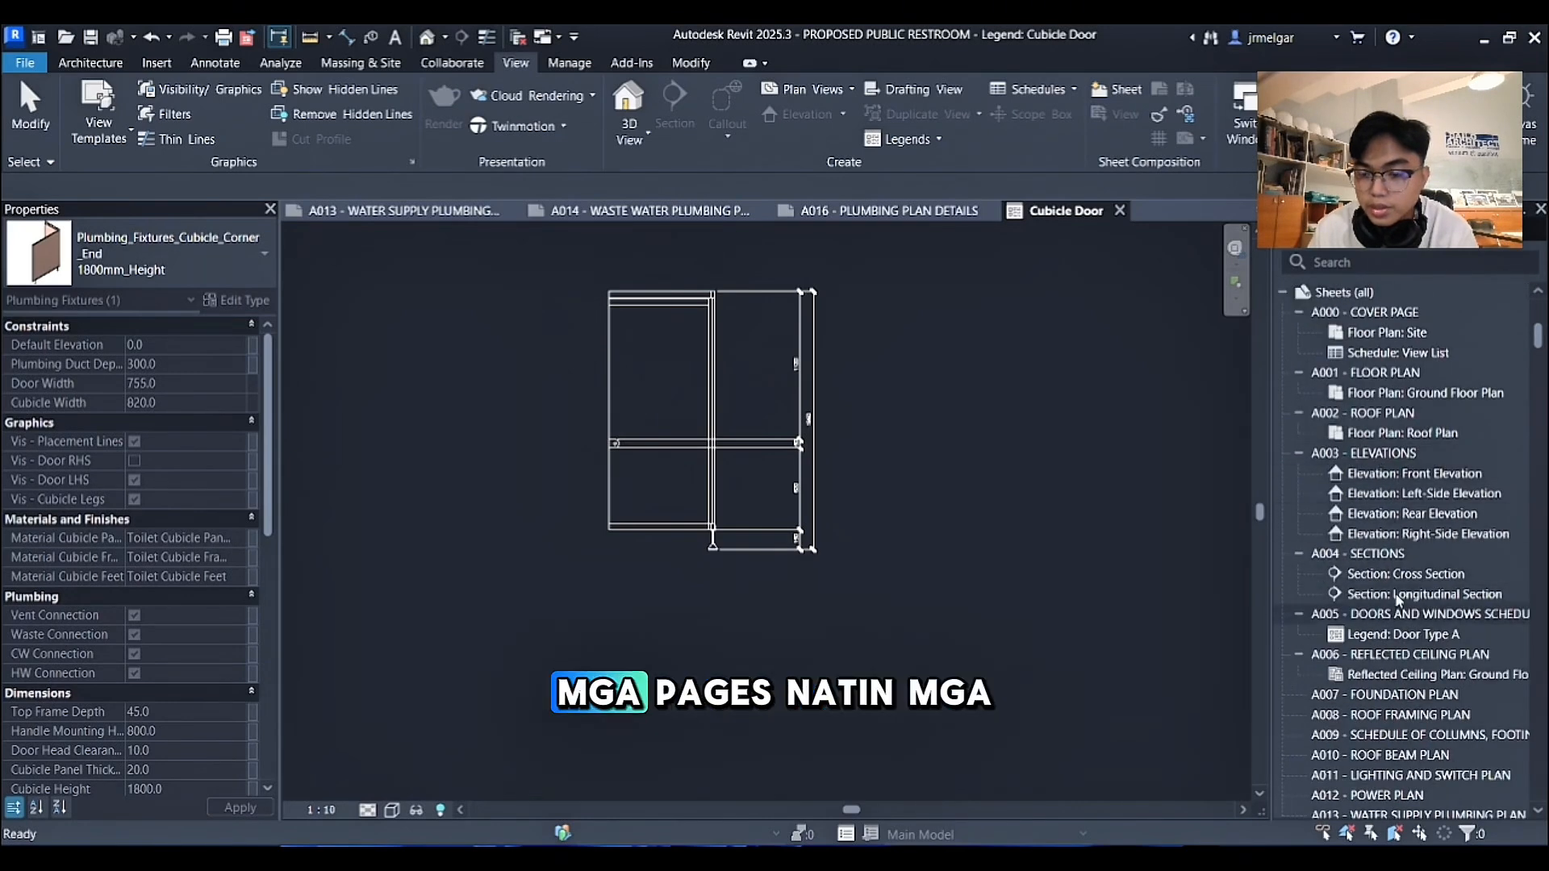
scroll(1418, 631, down, 2)
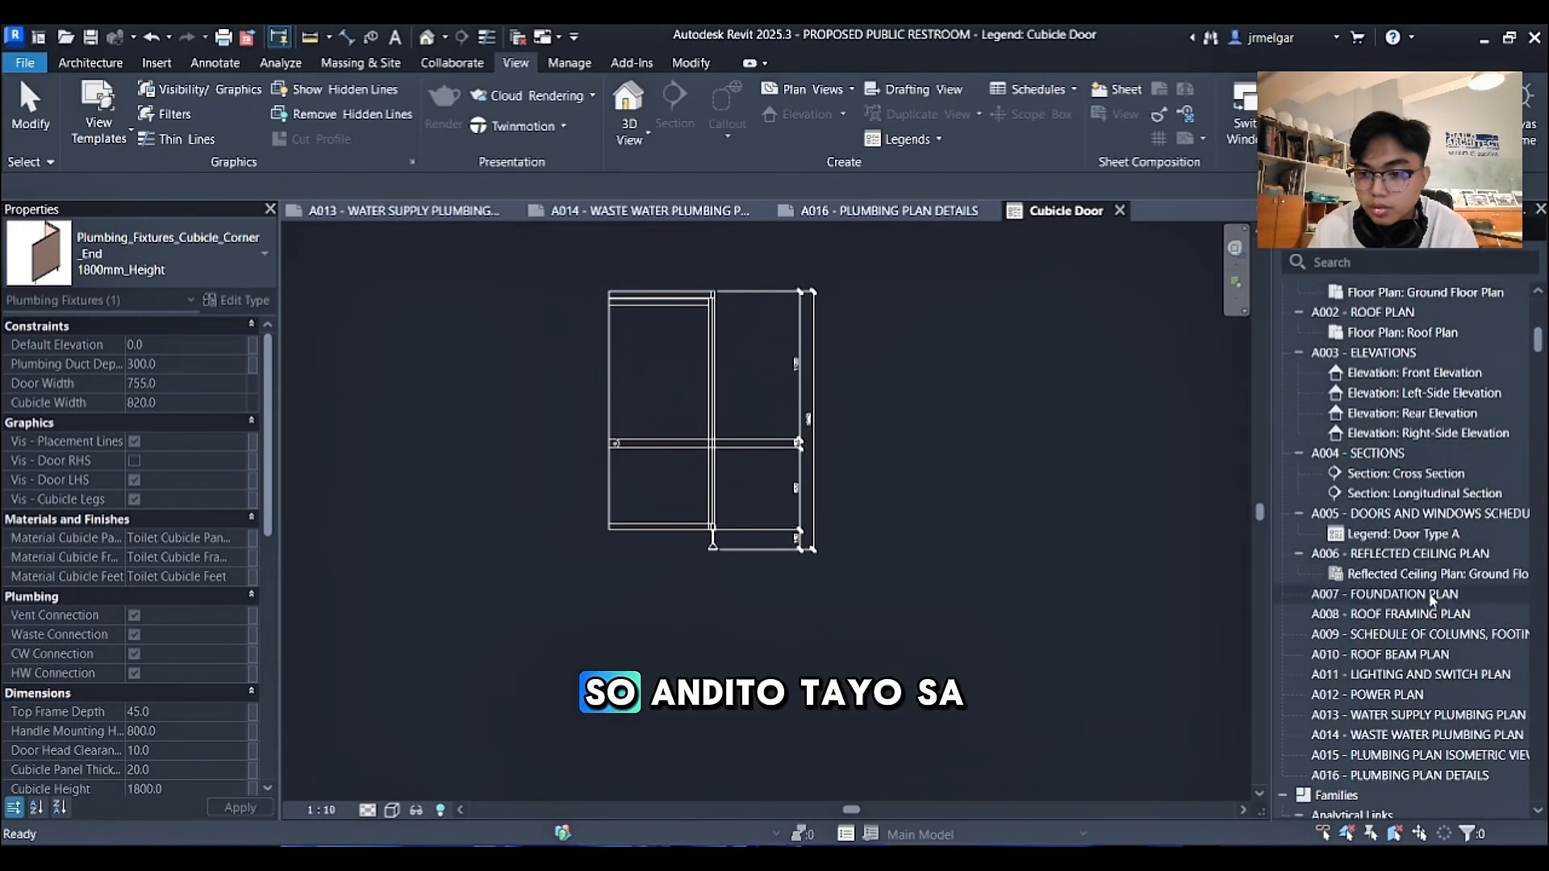
double_click(1418, 514)
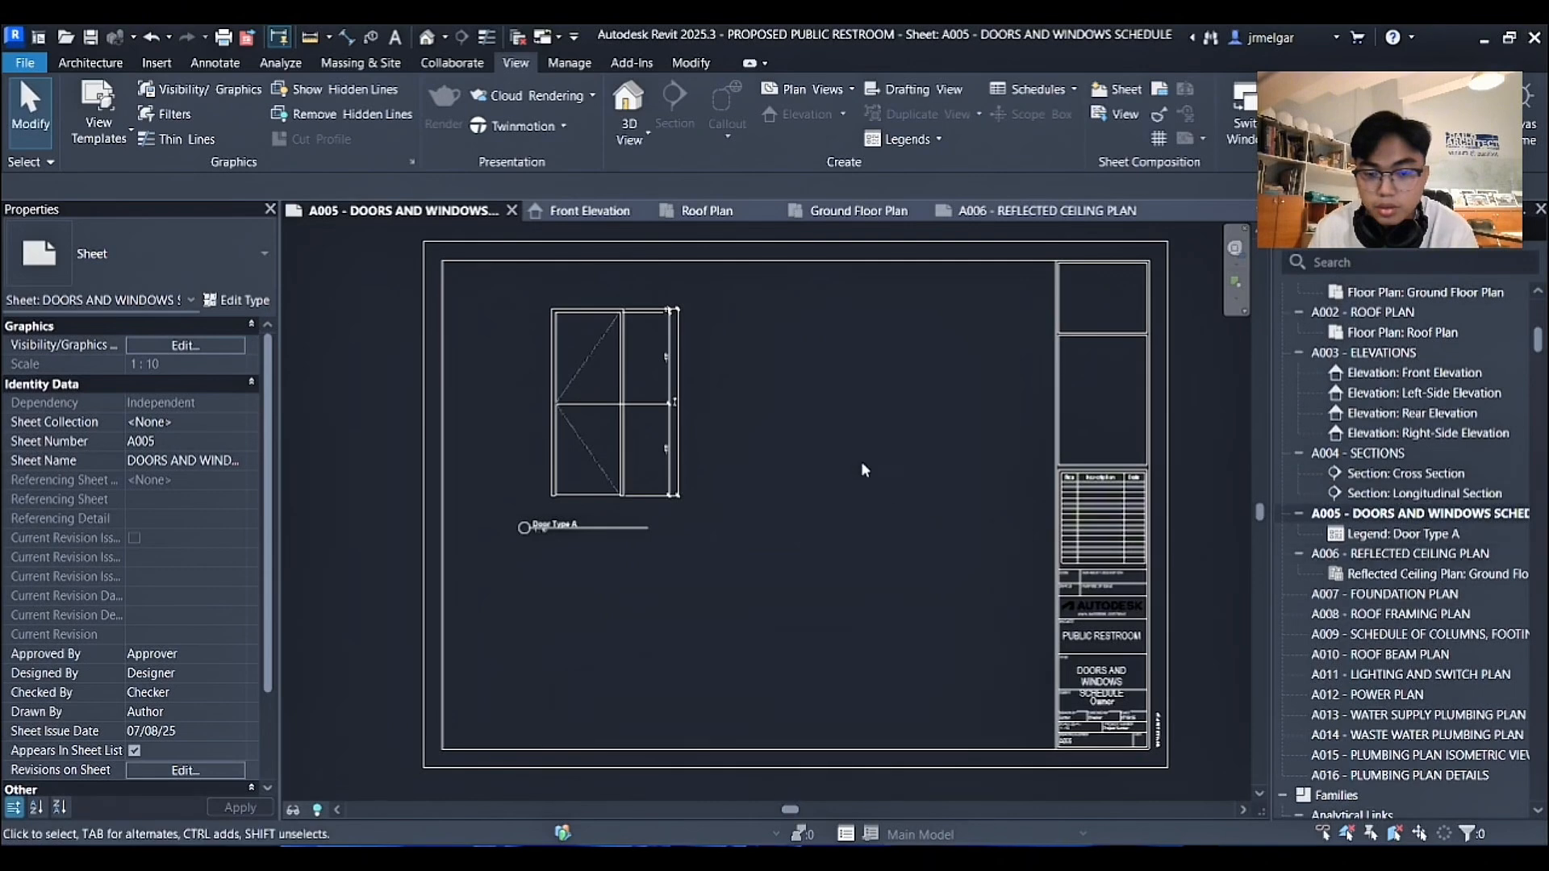
Place the Cubicle Door legend on sheet A005, beside the Door Type A view.
scroll(1430, 569, up, 10)
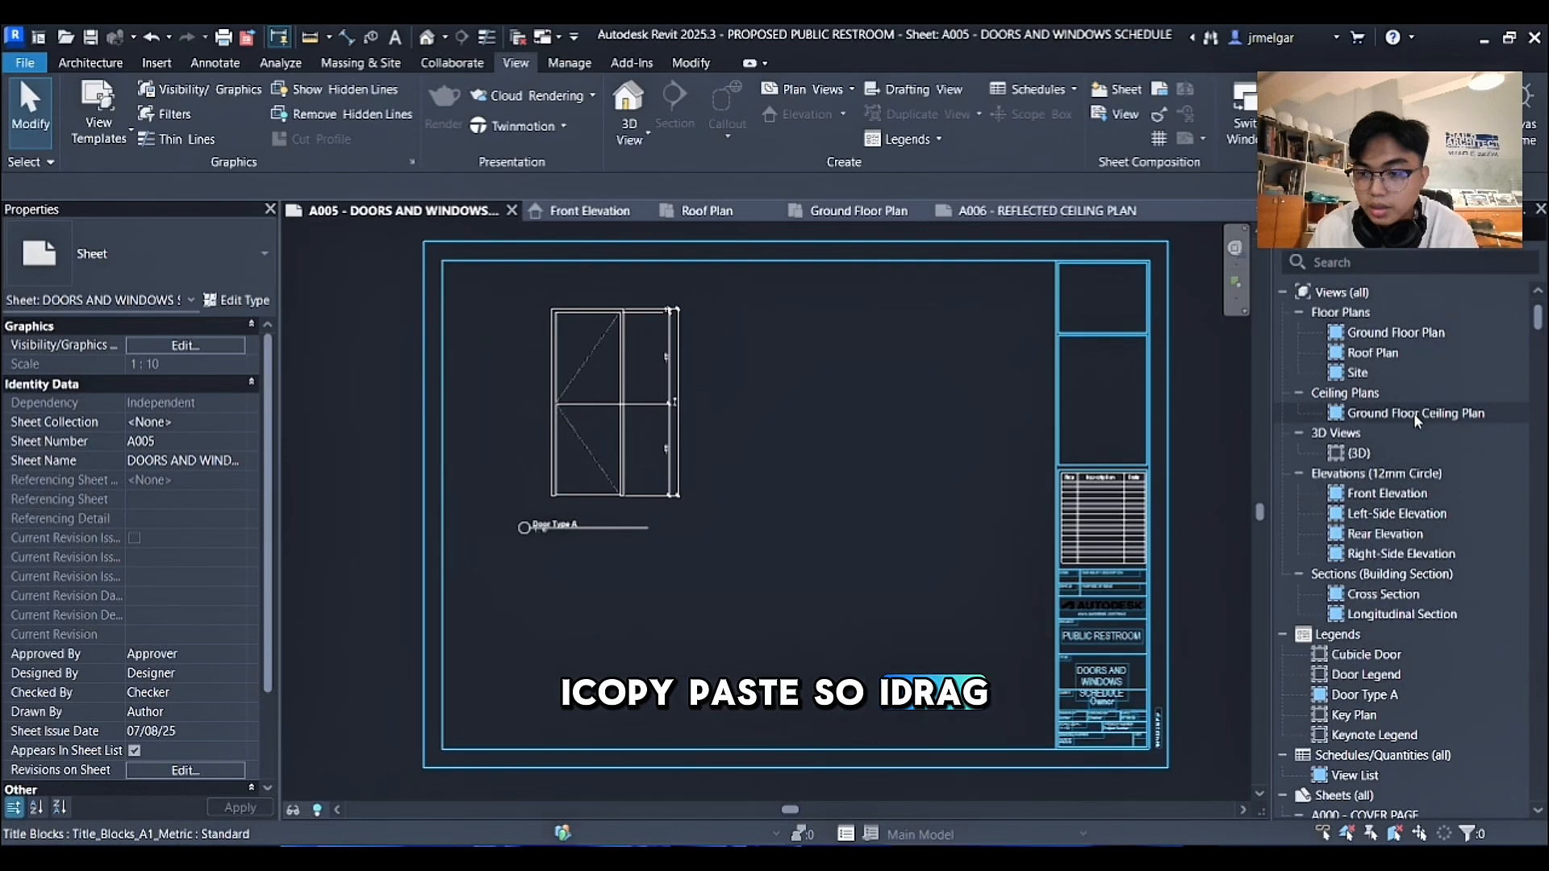
scroll(1407, 506, down, 3)
scroll(1407, 500, down, 6)
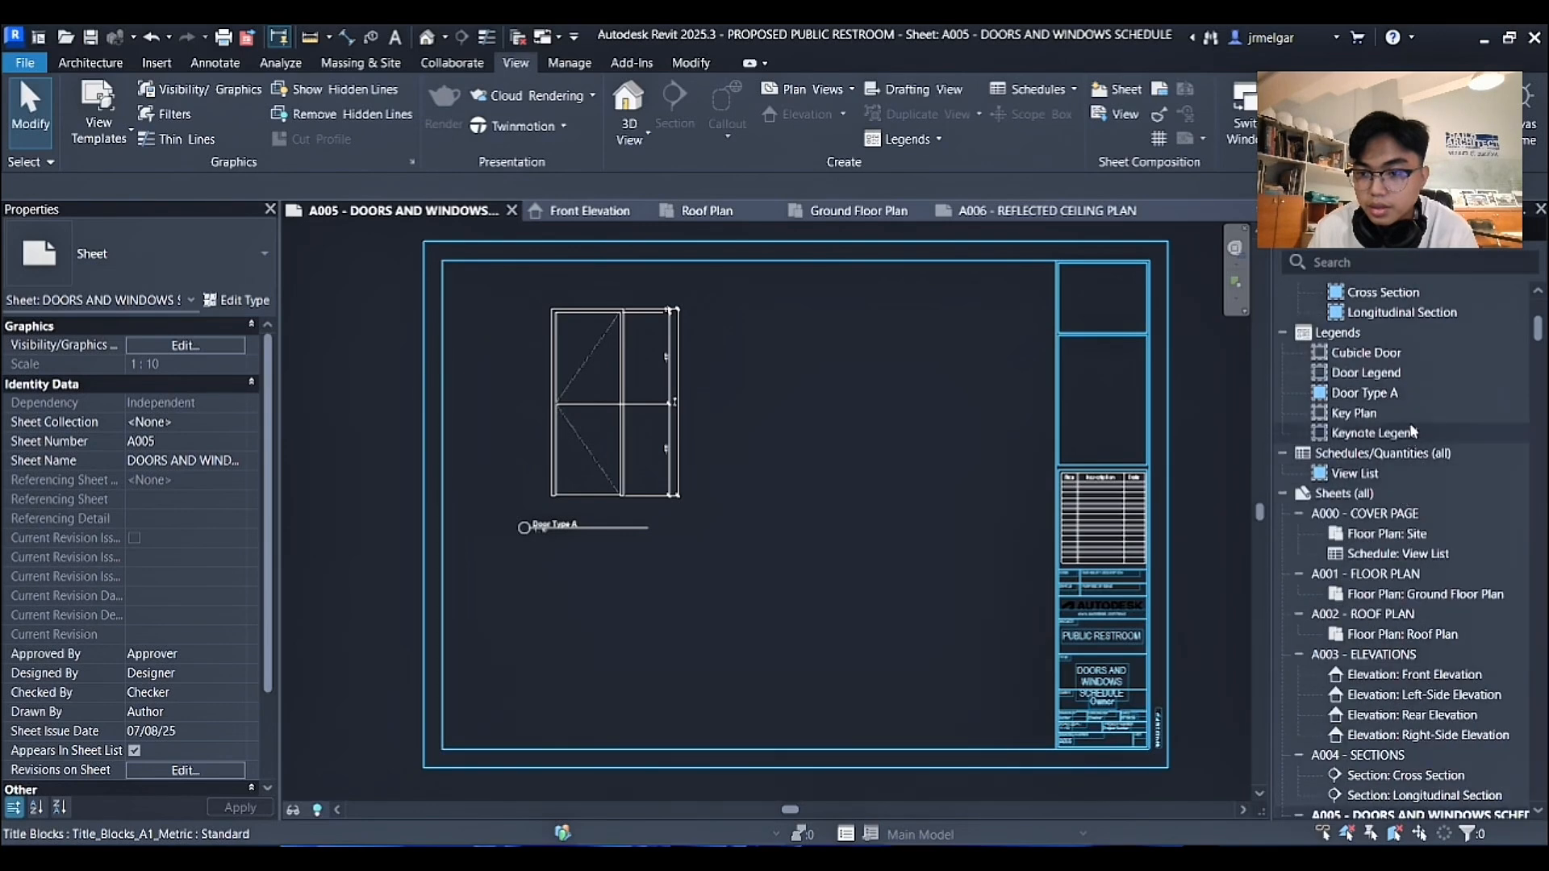
drag(1402, 355, 1414, 600)
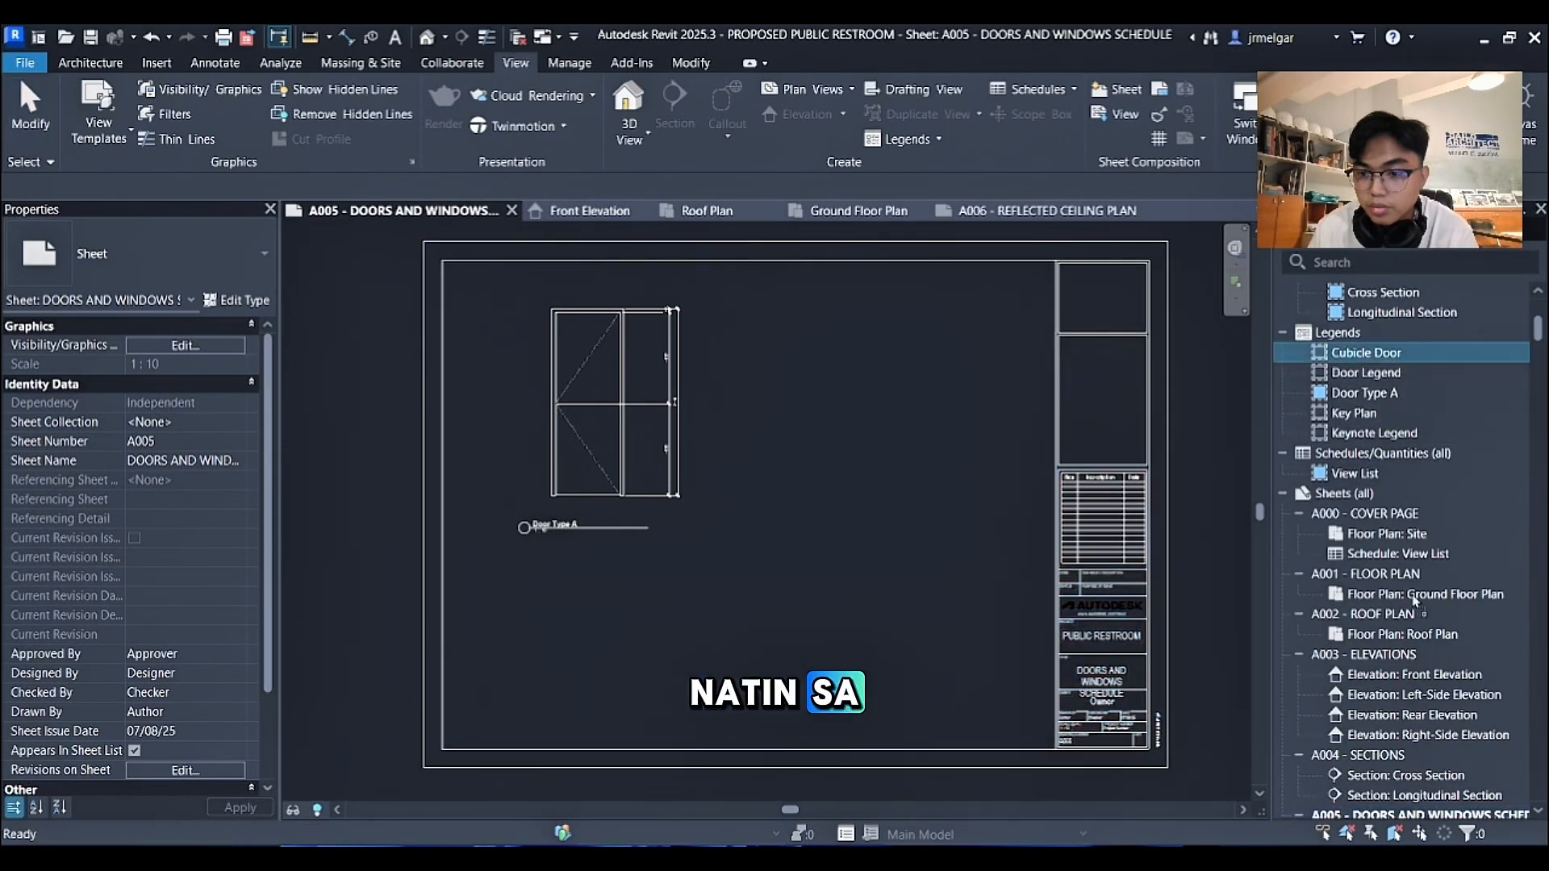
drag(1436, 845, 1444, 476)
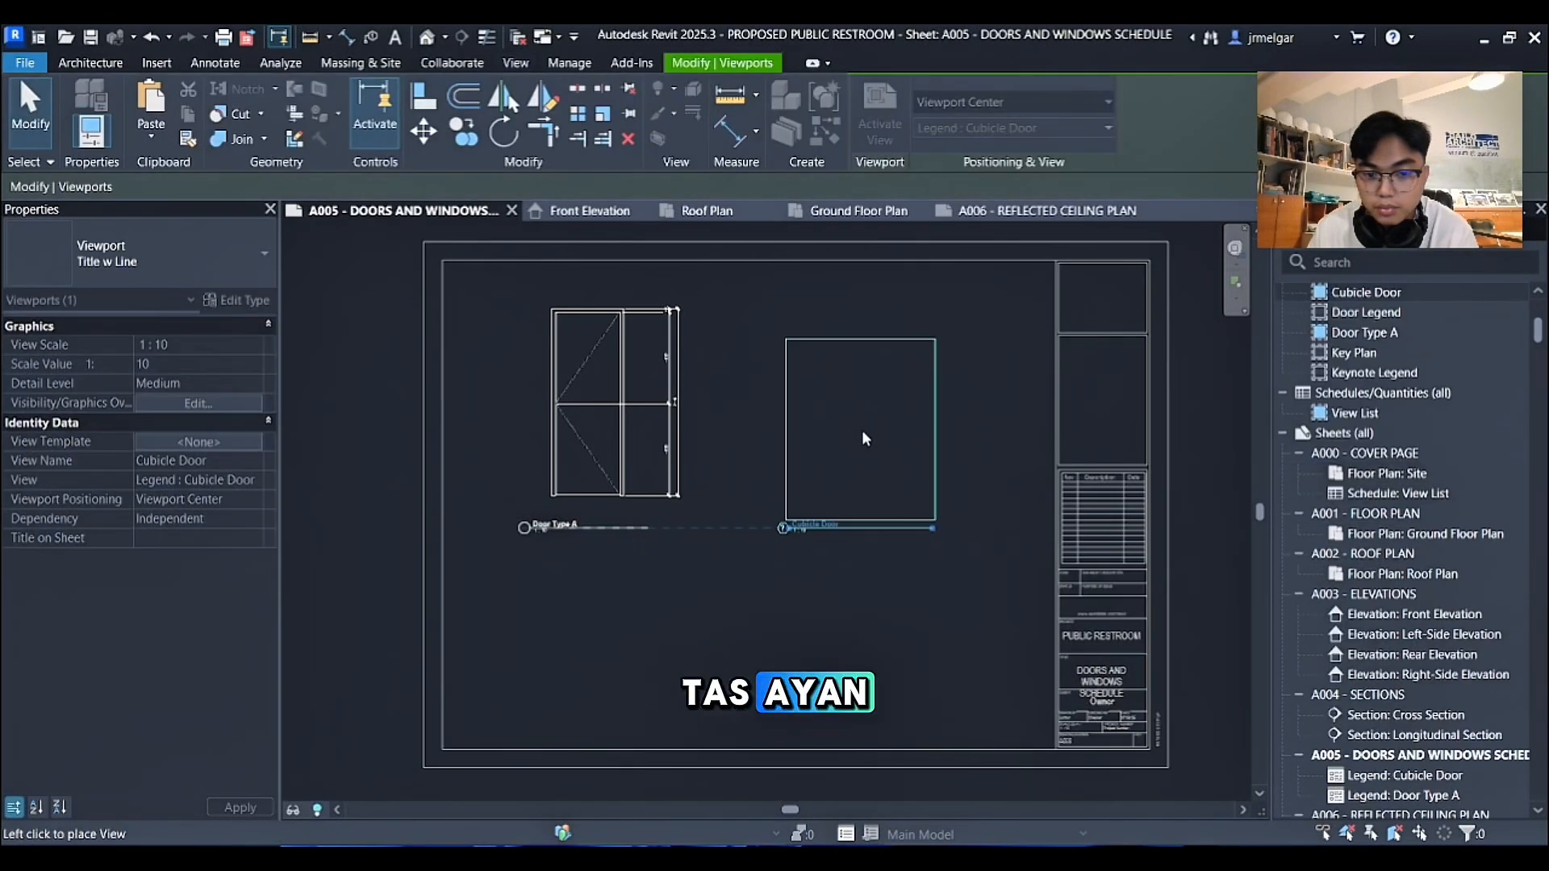
click(863, 434)
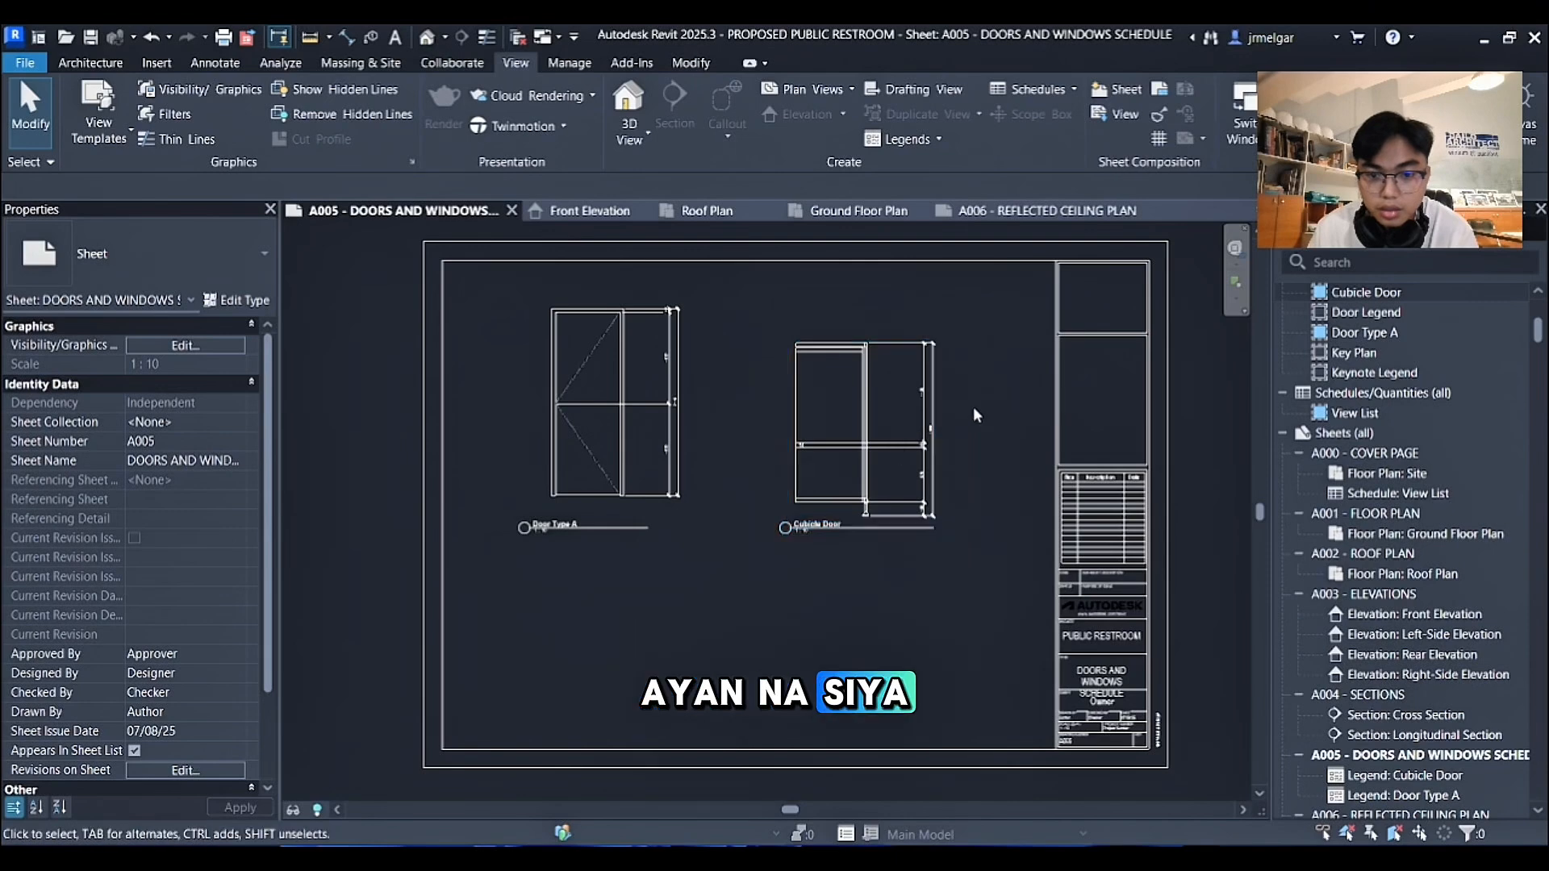
Move the Cubicle Door viewport and its title on the sheet to line up with the Door Type A elevation and title.
click(913, 444)
drag(908, 448, 914, 404)
click(880, 497)
drag(888, 489, 877, 530)
click(965, 471)
drag(914, 404, 851, 470)
click(972, 440)
click(894, 441)
click(940, 526)
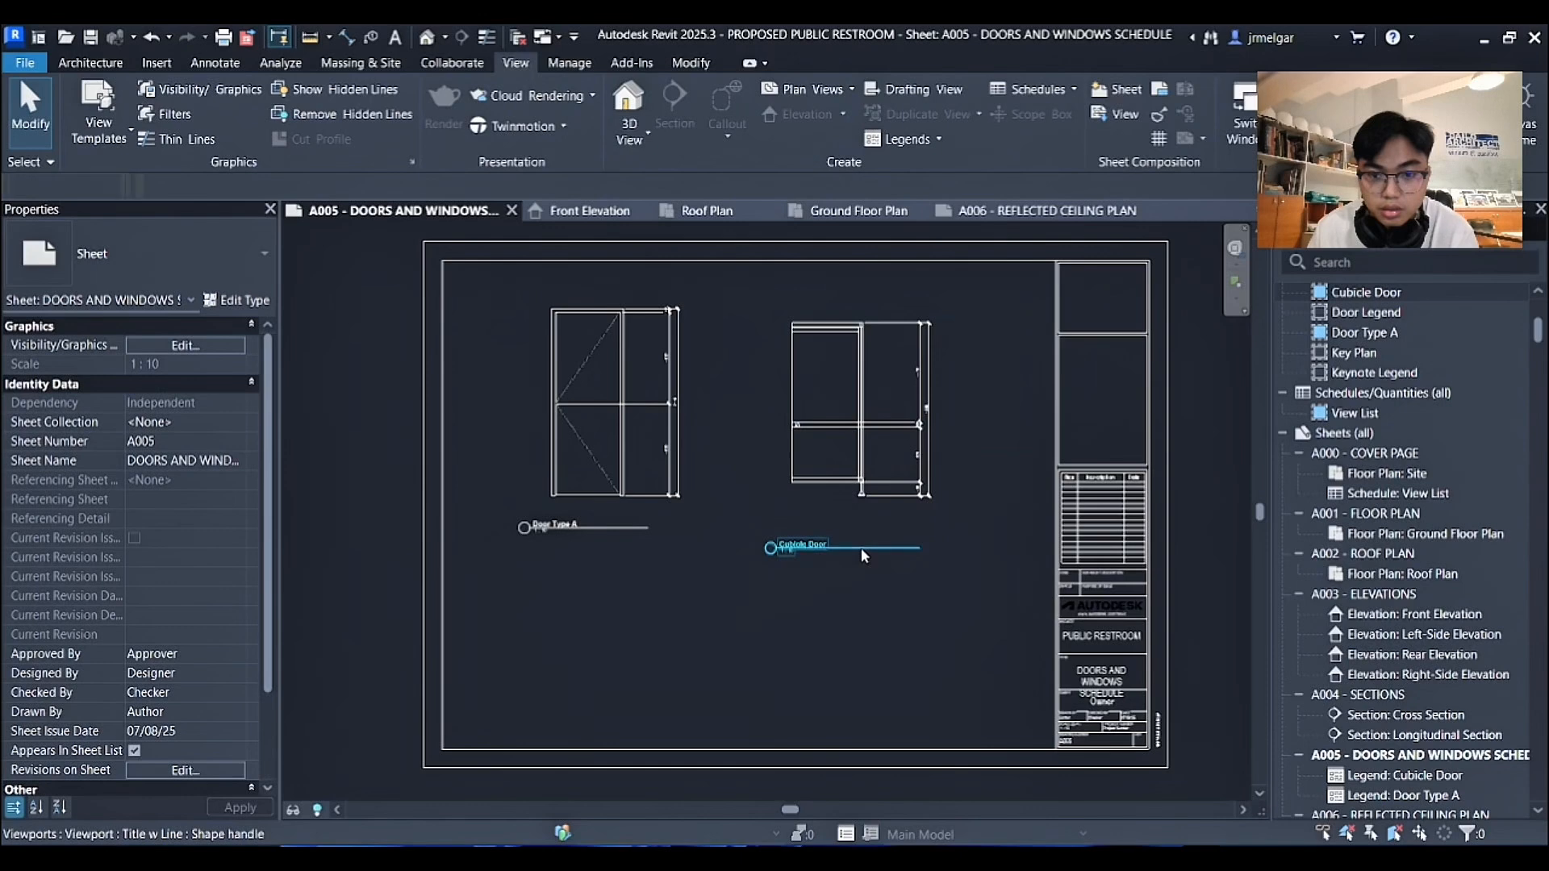
drag(860, 554, 860, 533)
click(993, 547)
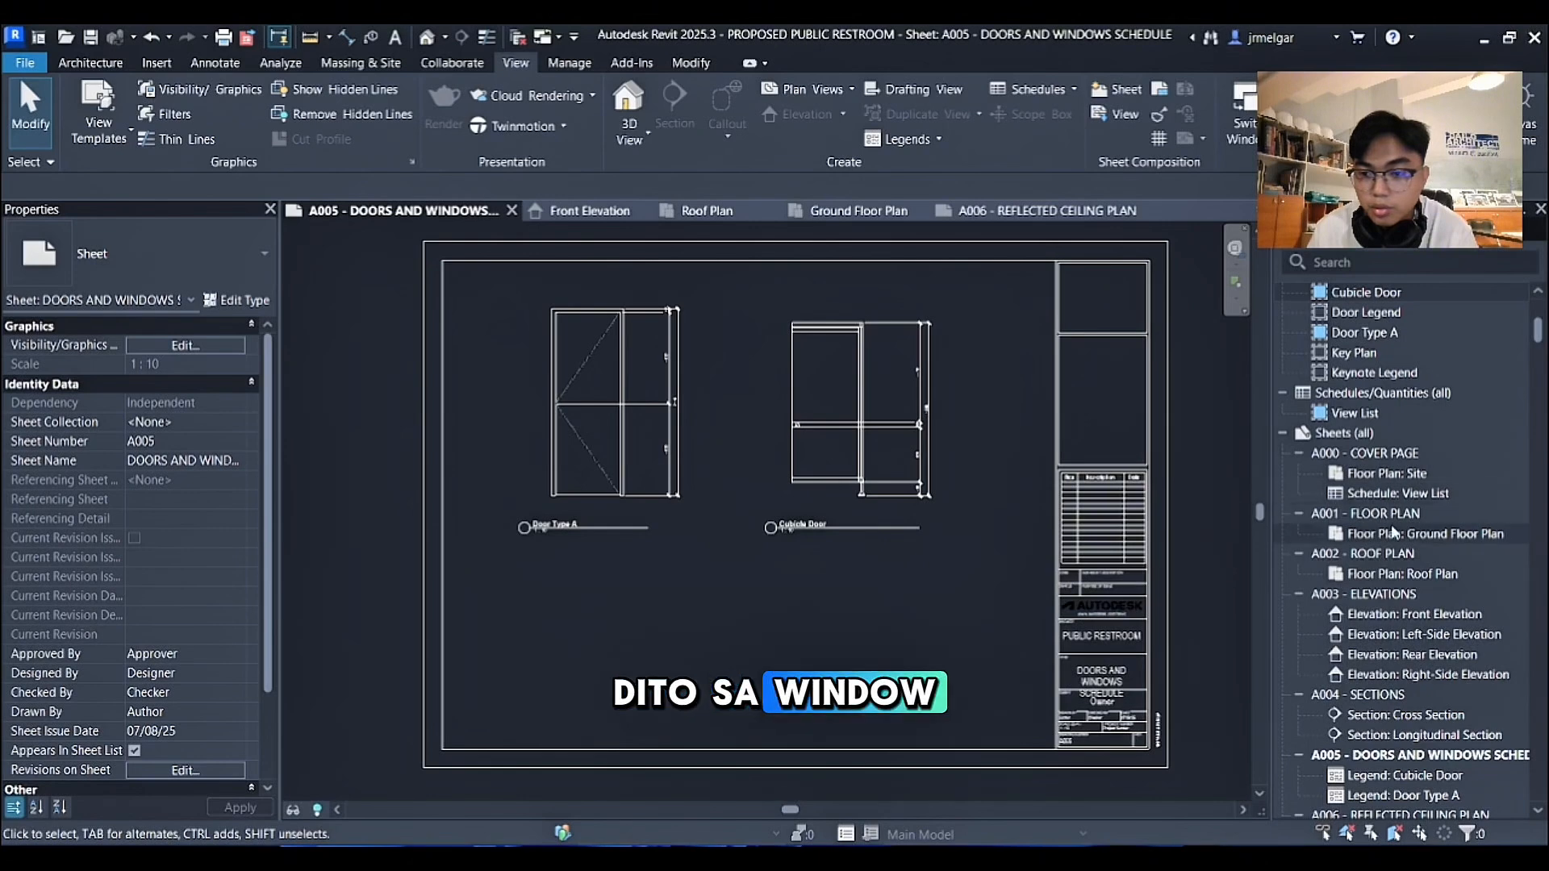
Create a new legend view named Window Type A at 1:10 scale.
scroll(1420, 645, down, 2)
scroll(1420, 646, down, 4)
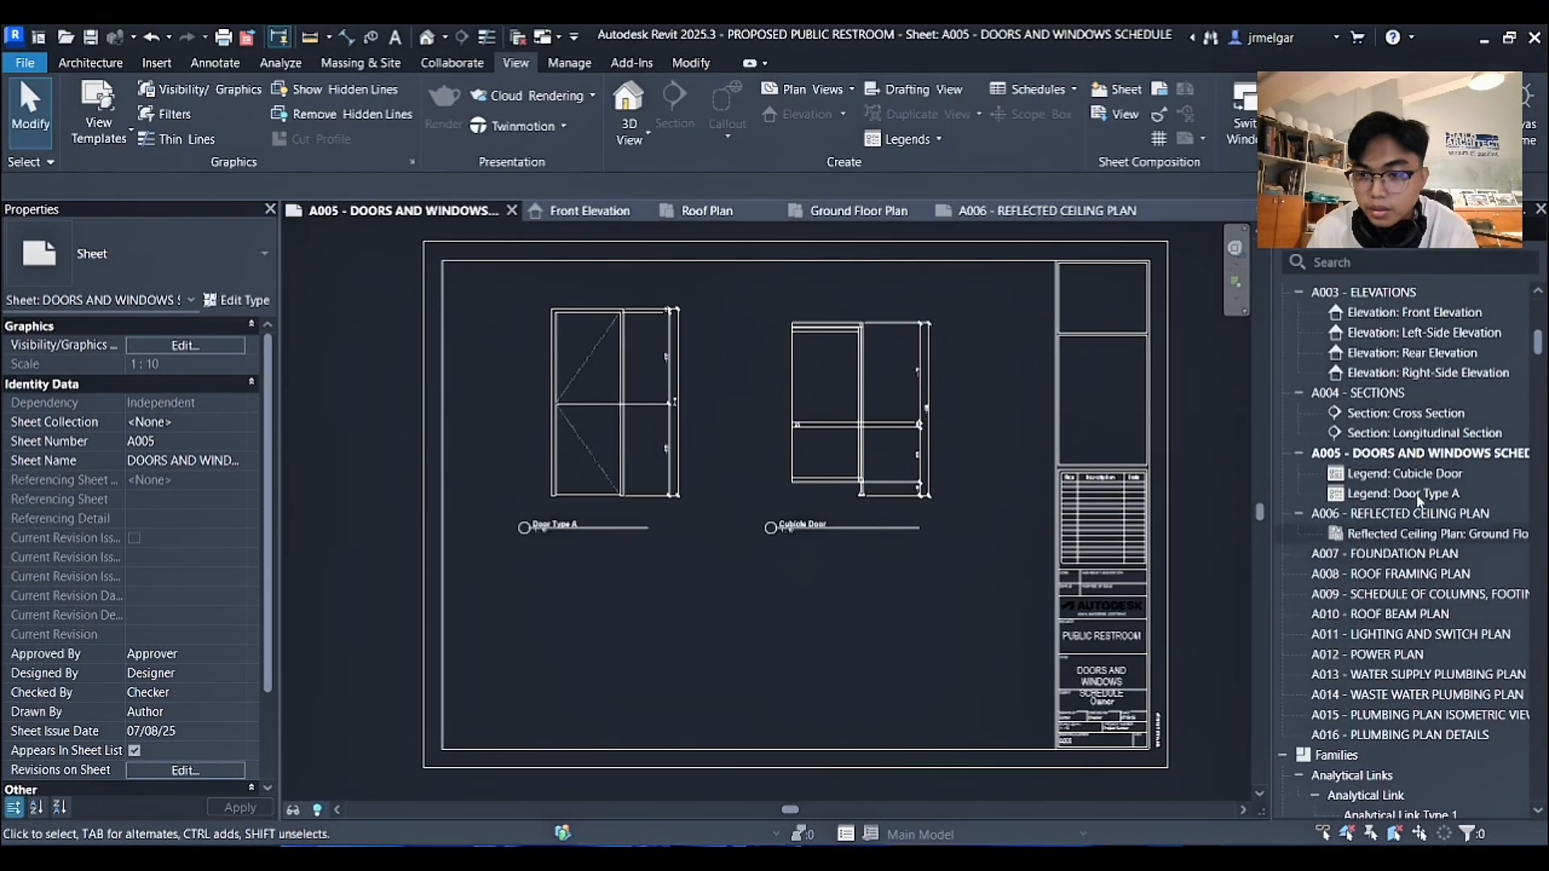
scroll(1408, 516, up, 6)
scroll(1402, 468, up, 7)
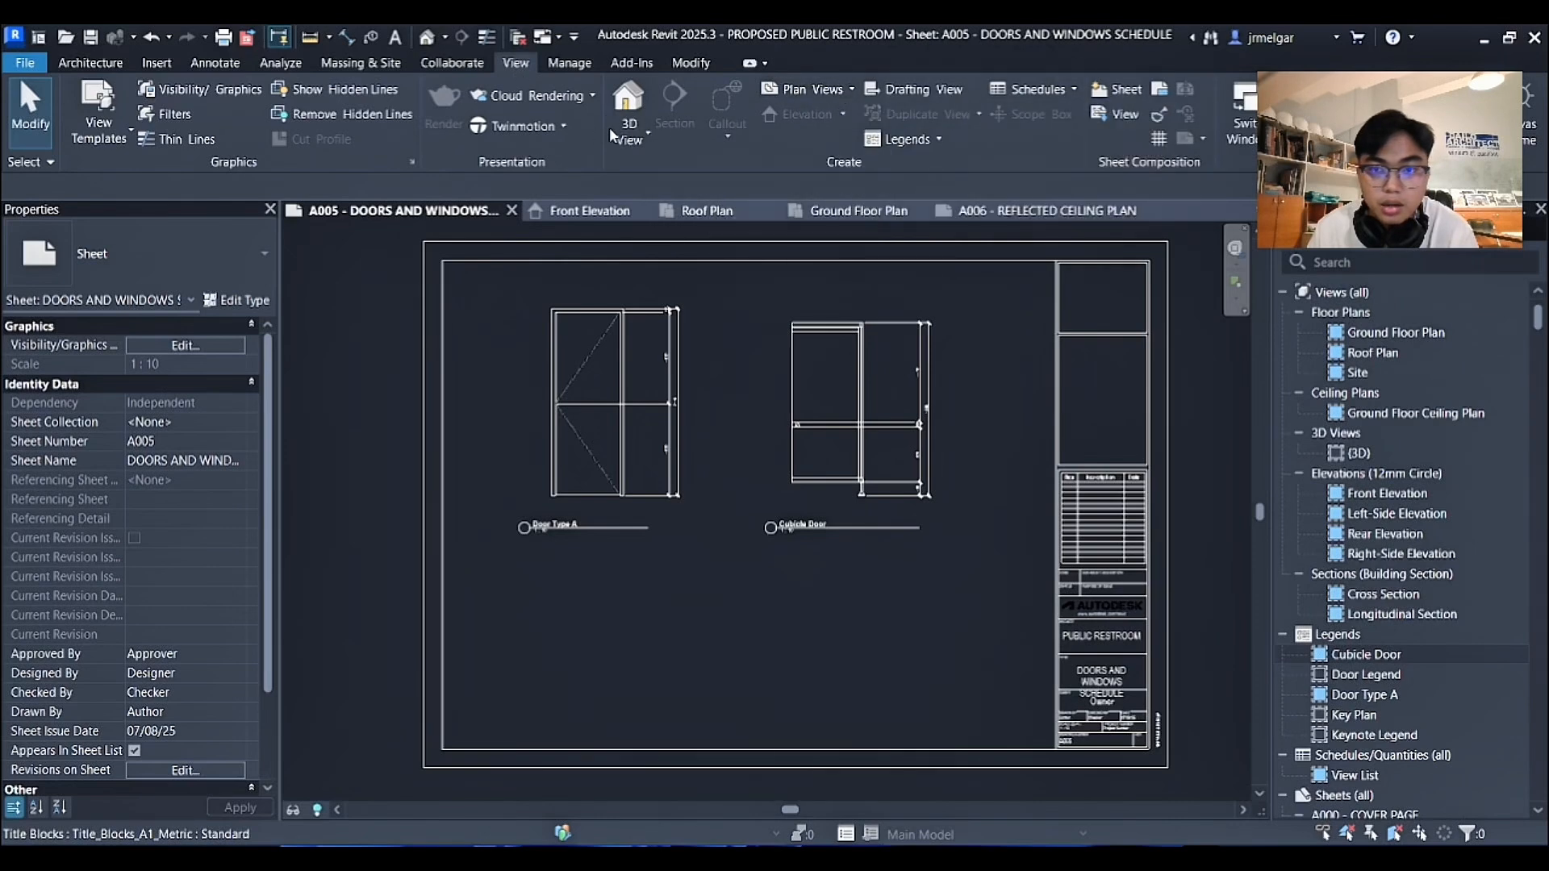
click(919, 141)
click(920, 172)
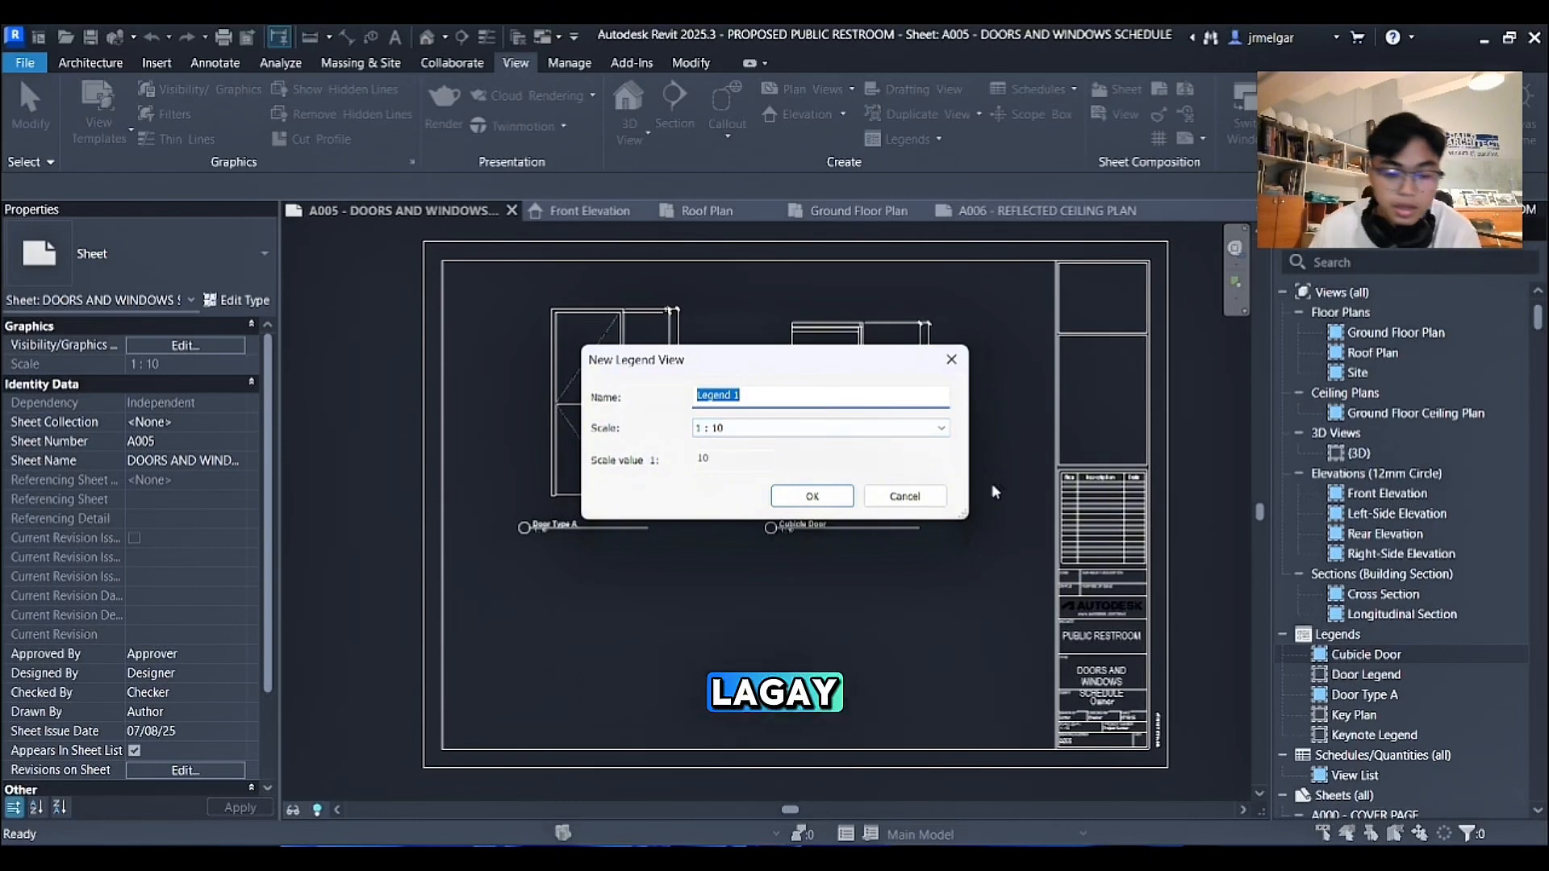
text(Window)
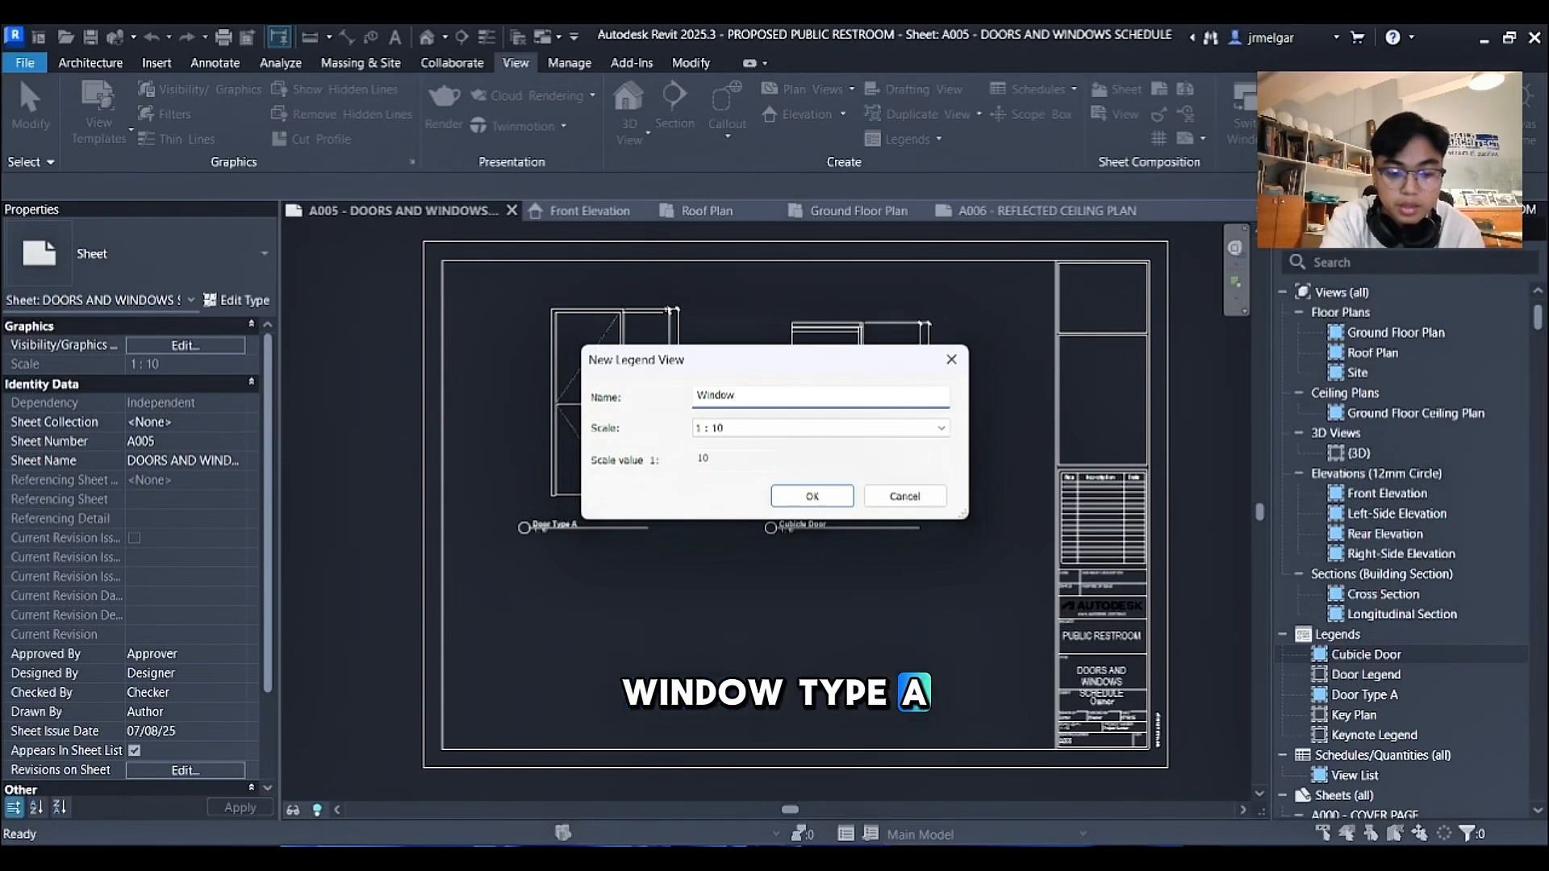
text(Type)
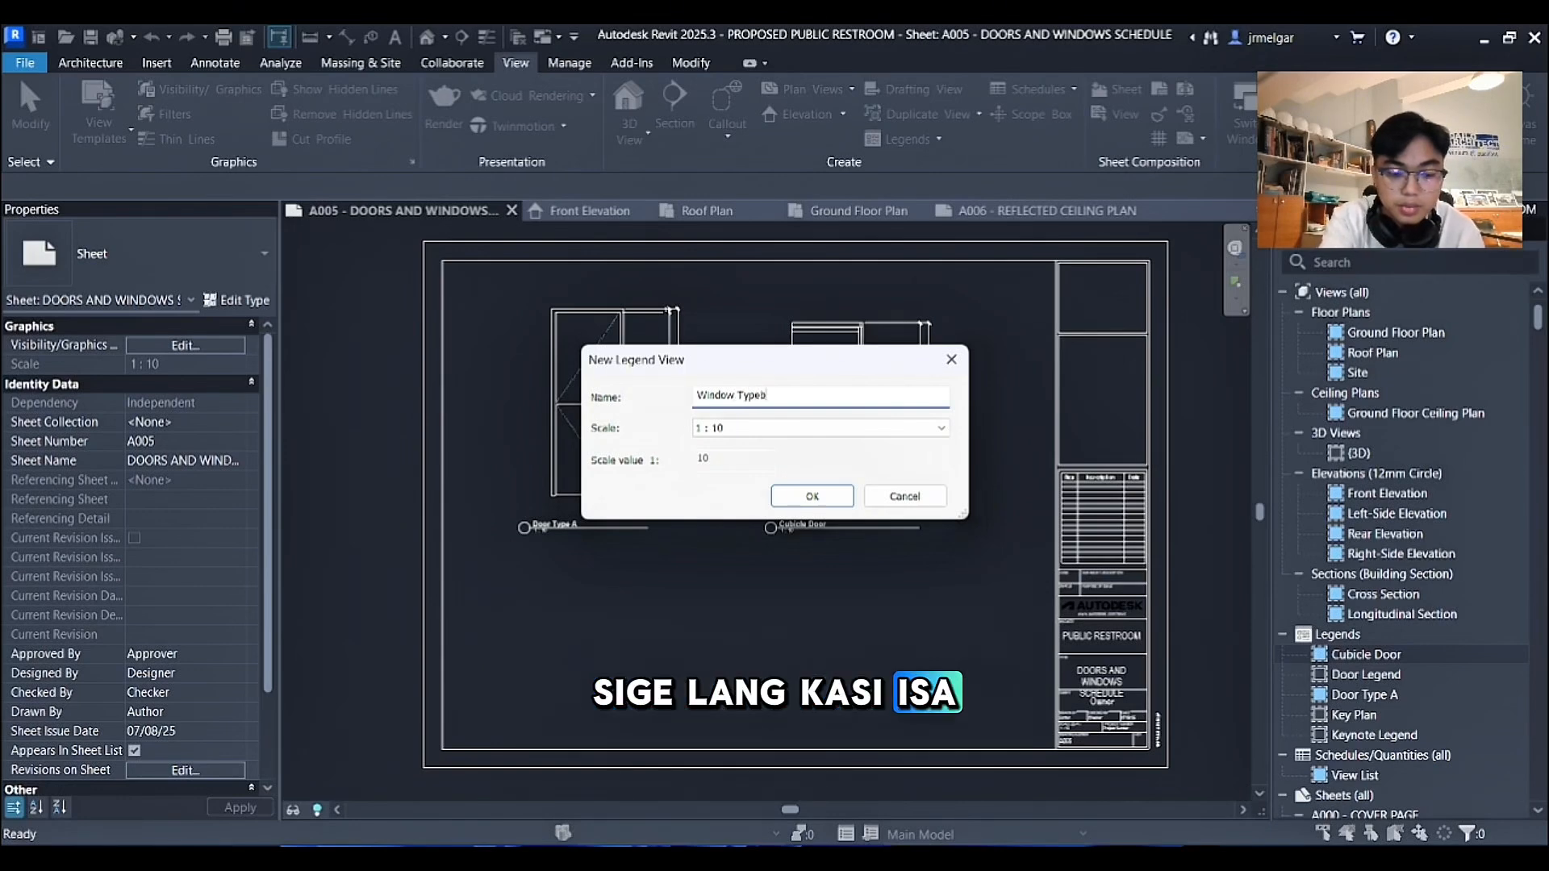
text(A)
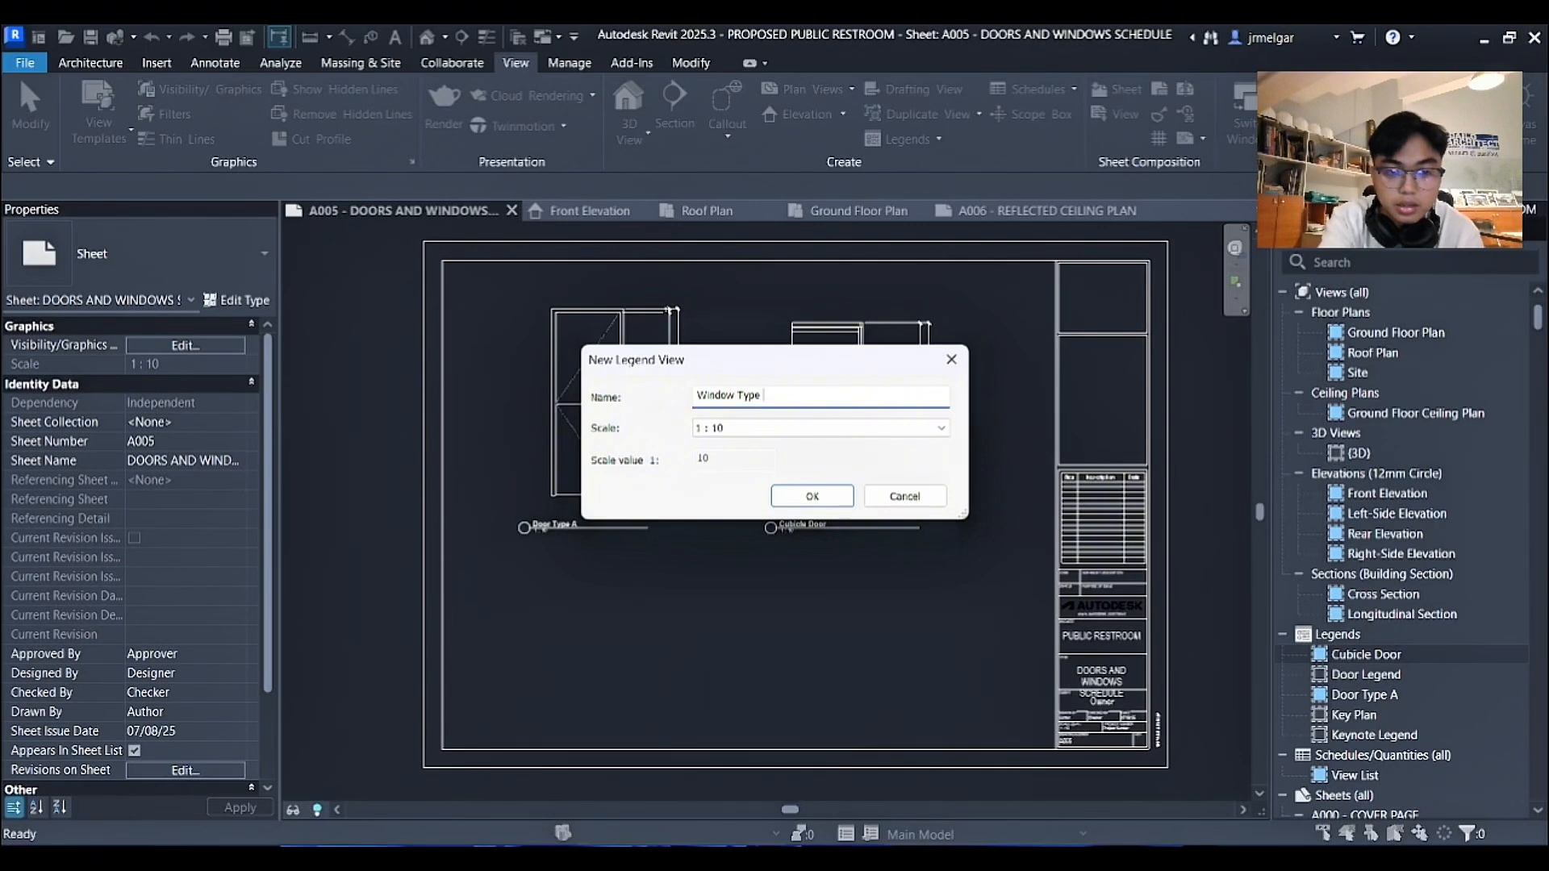
click(812, 495)
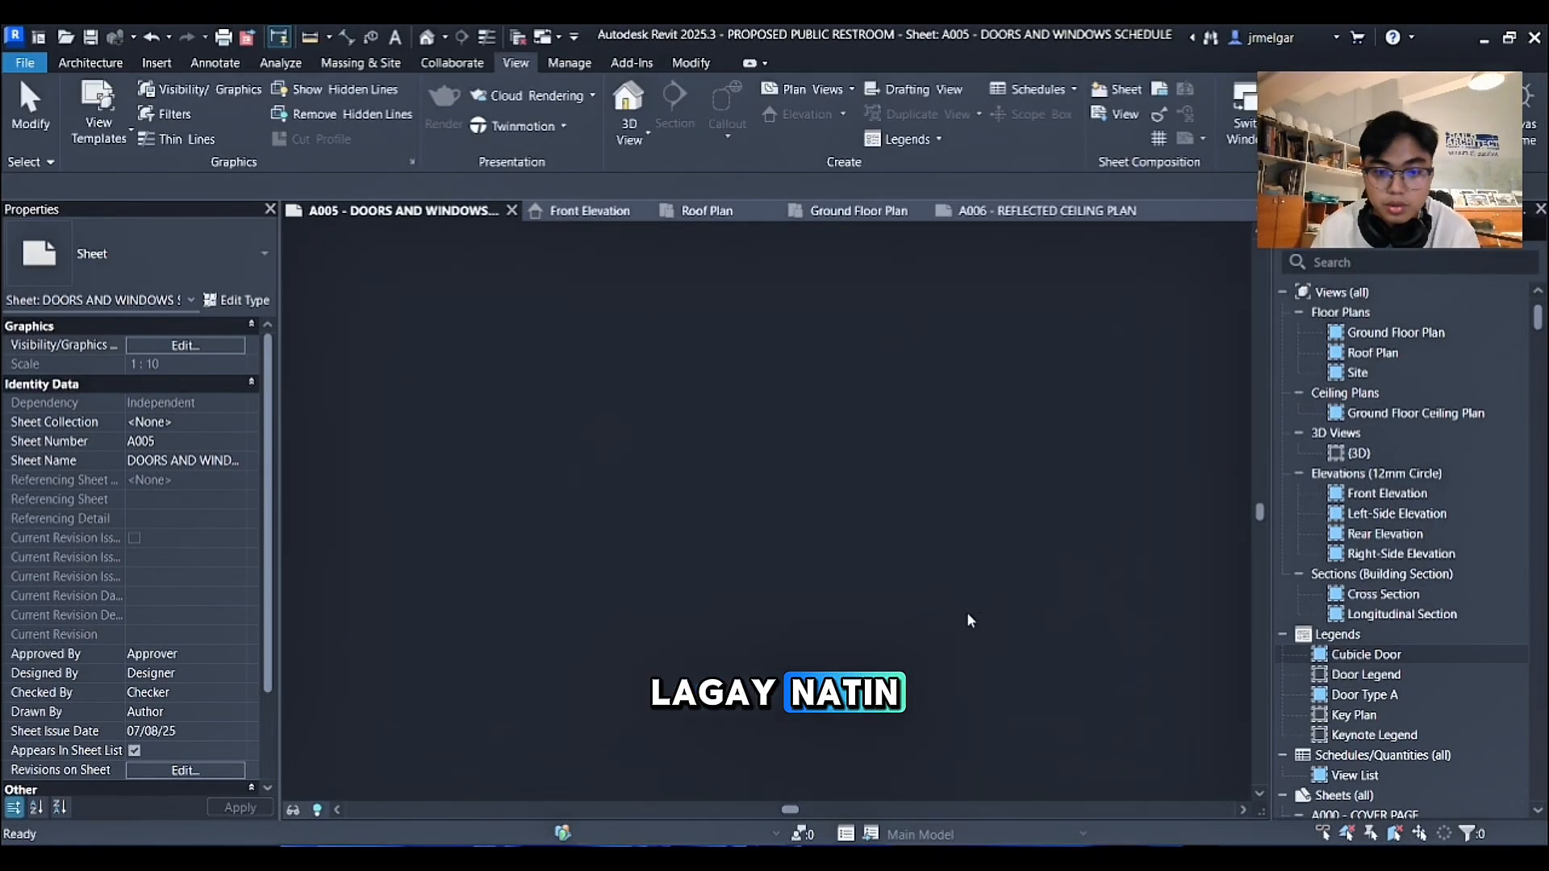
Search the project for "hafe" and place the Hafele - Alutec Awning Window in the Window Type A legend.
click(1471, 263)
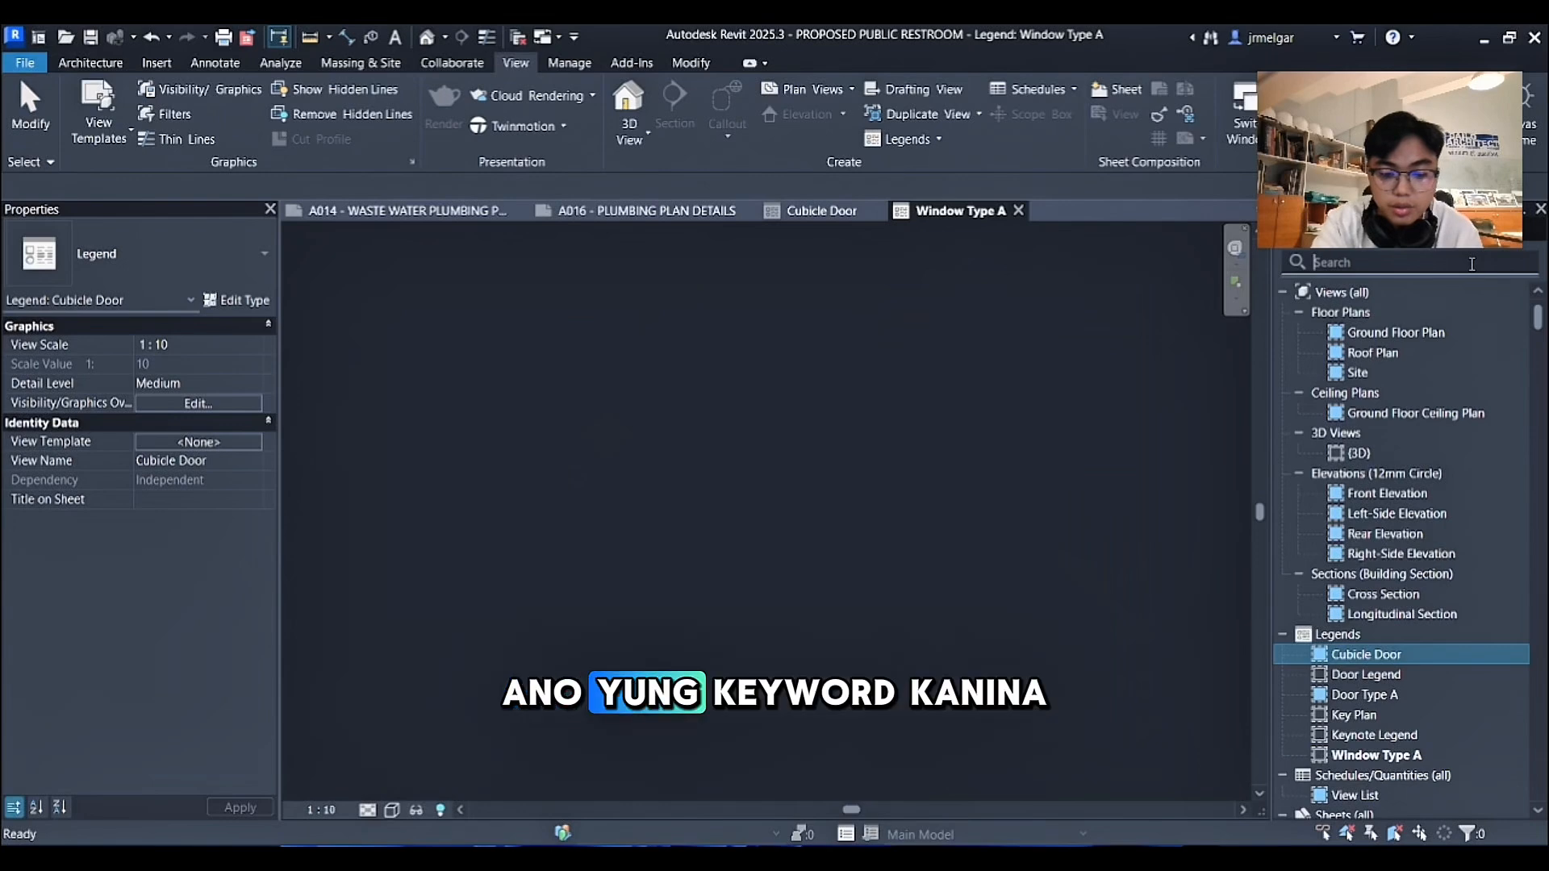
text(hafe)
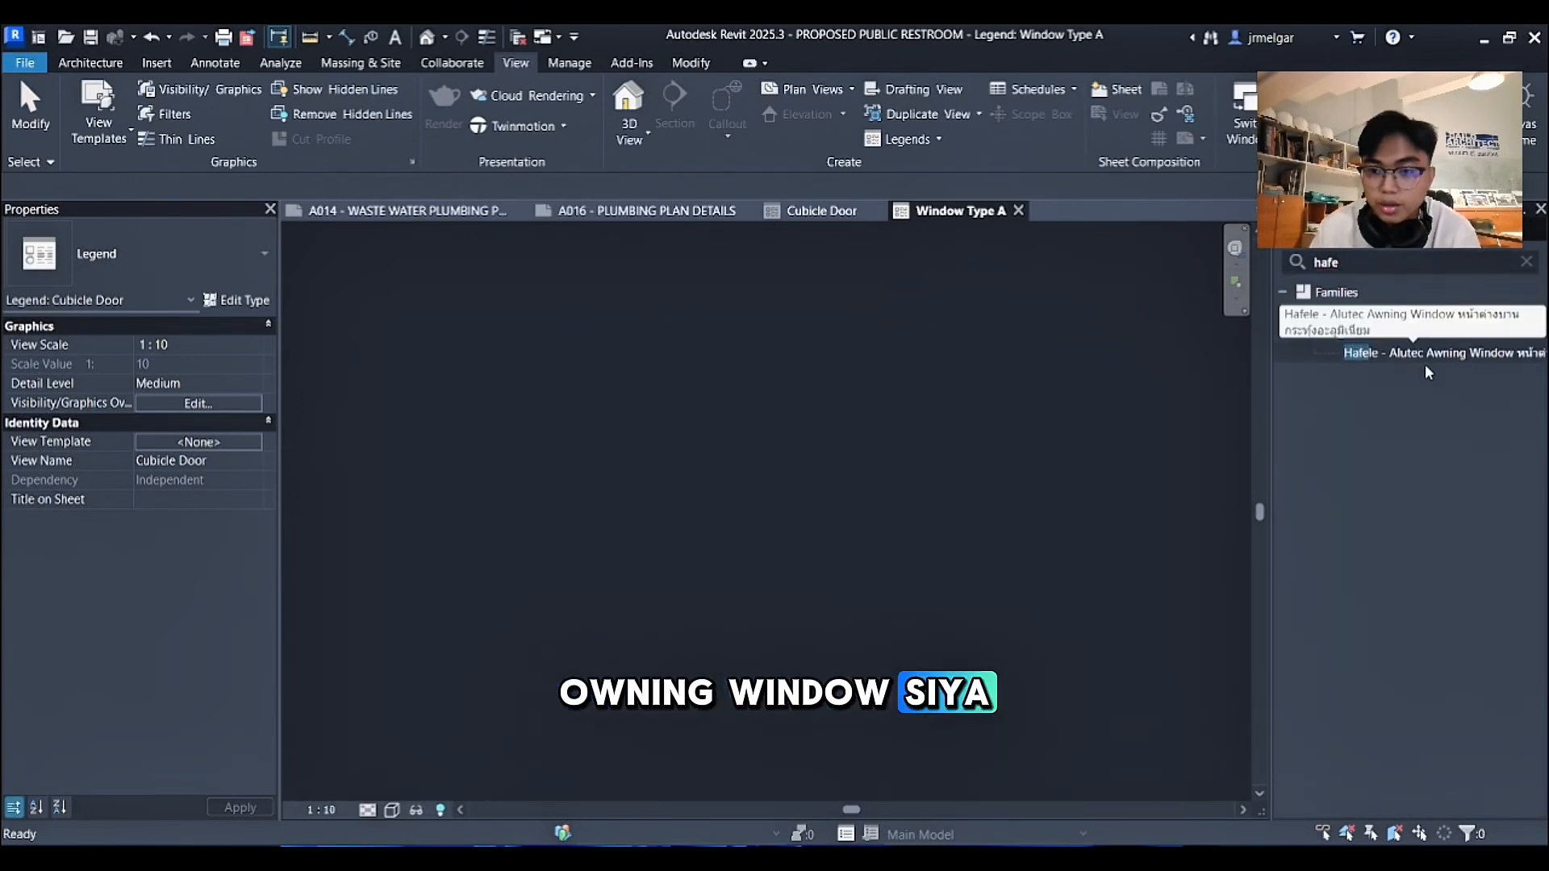
drag(1425, 364, 622, 535)
click(718, 539)
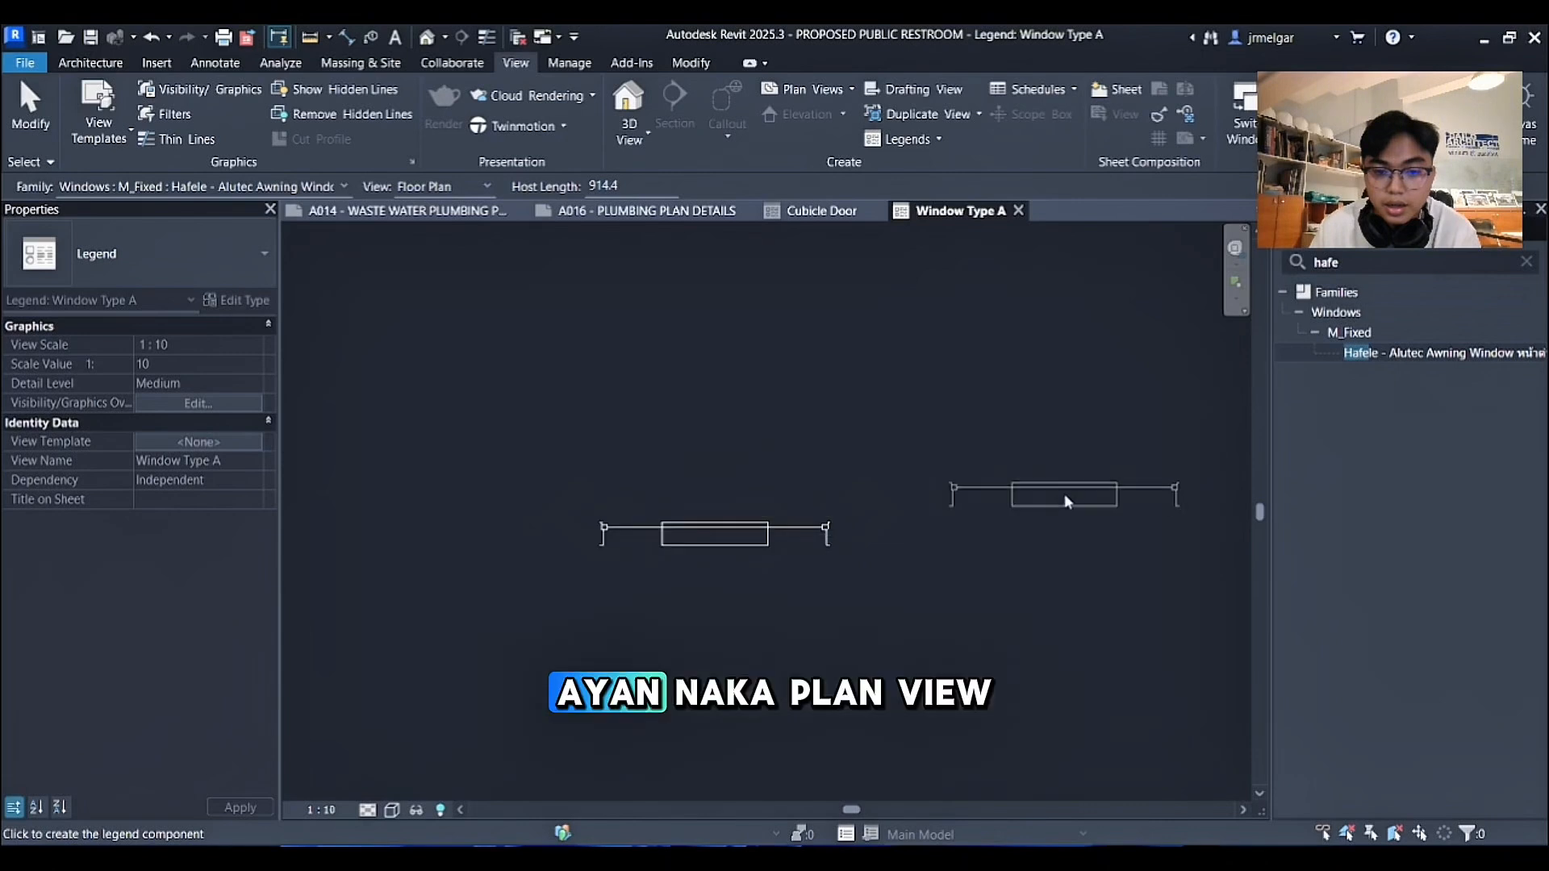
key(Escape)
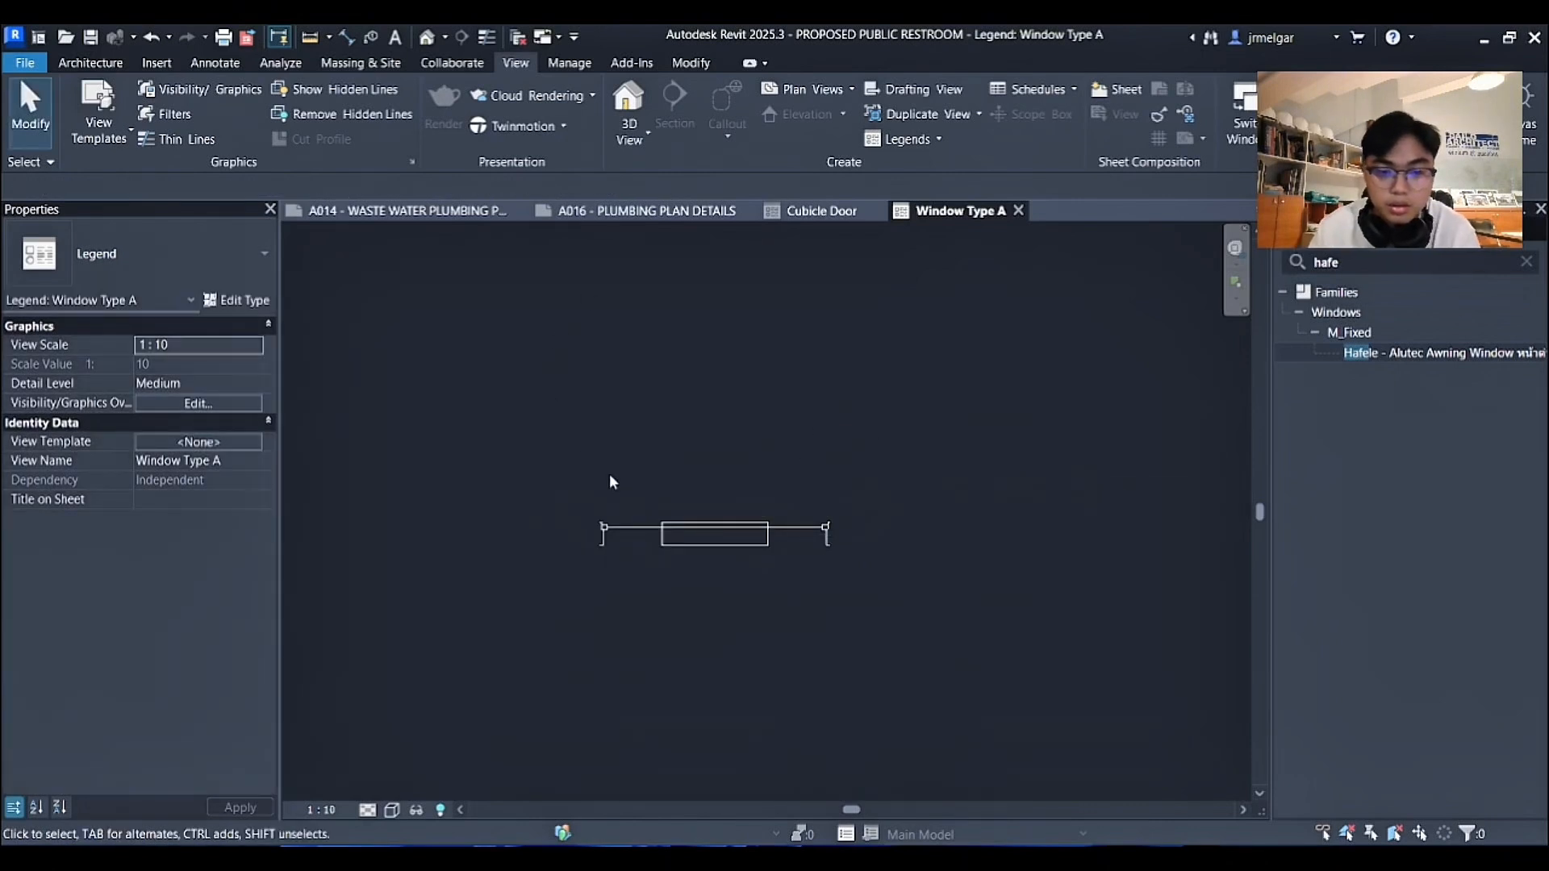
Change the awning window legend component's view to Elevation : Front.
drag(608, 473, 854, 649)
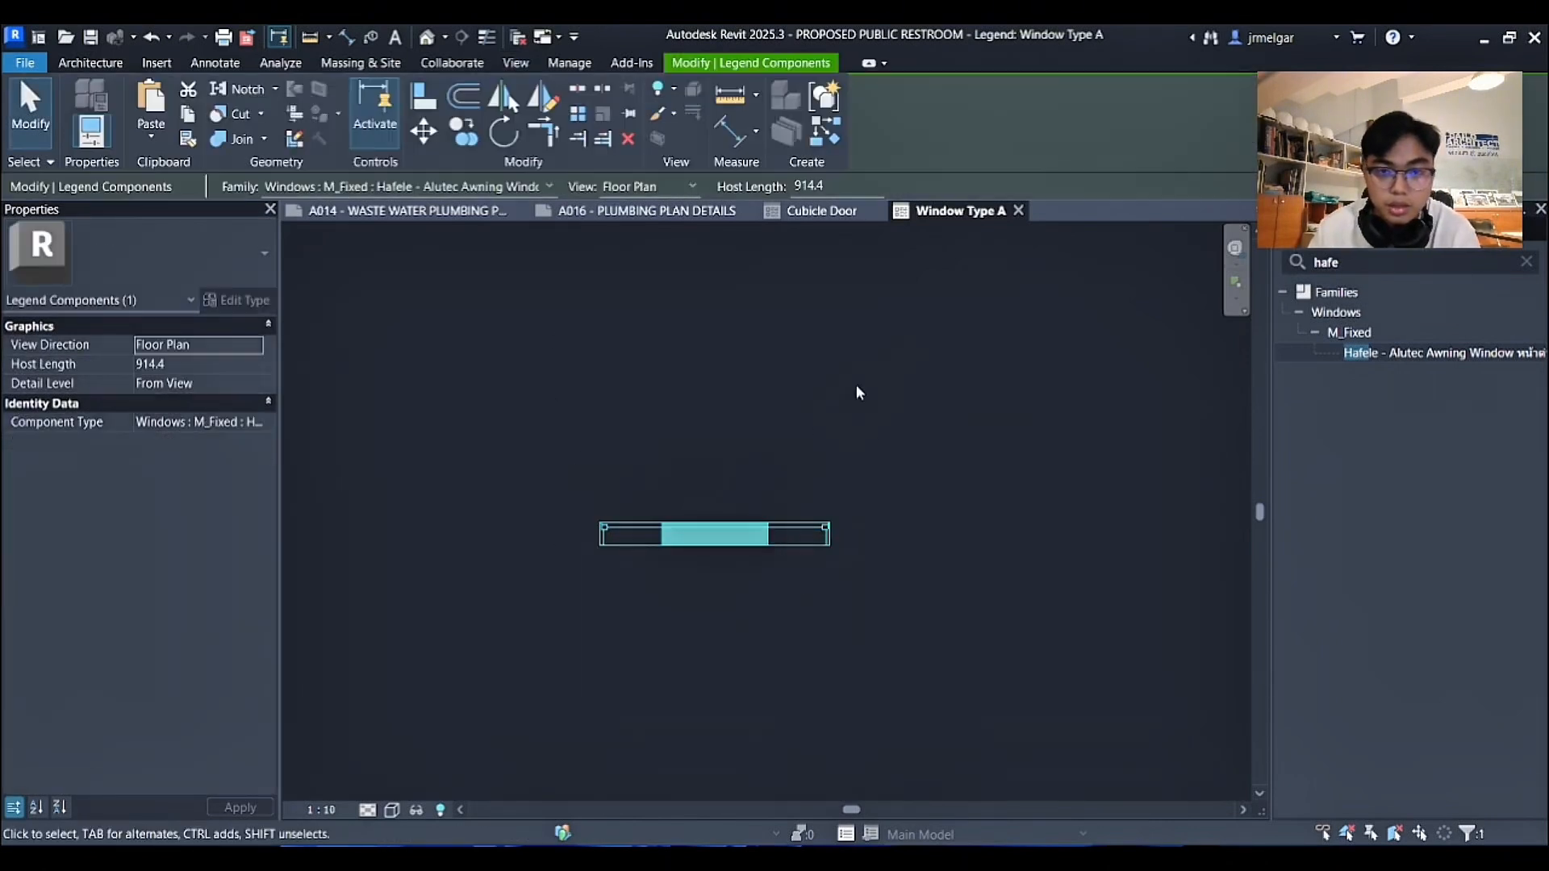
click(678, 188)
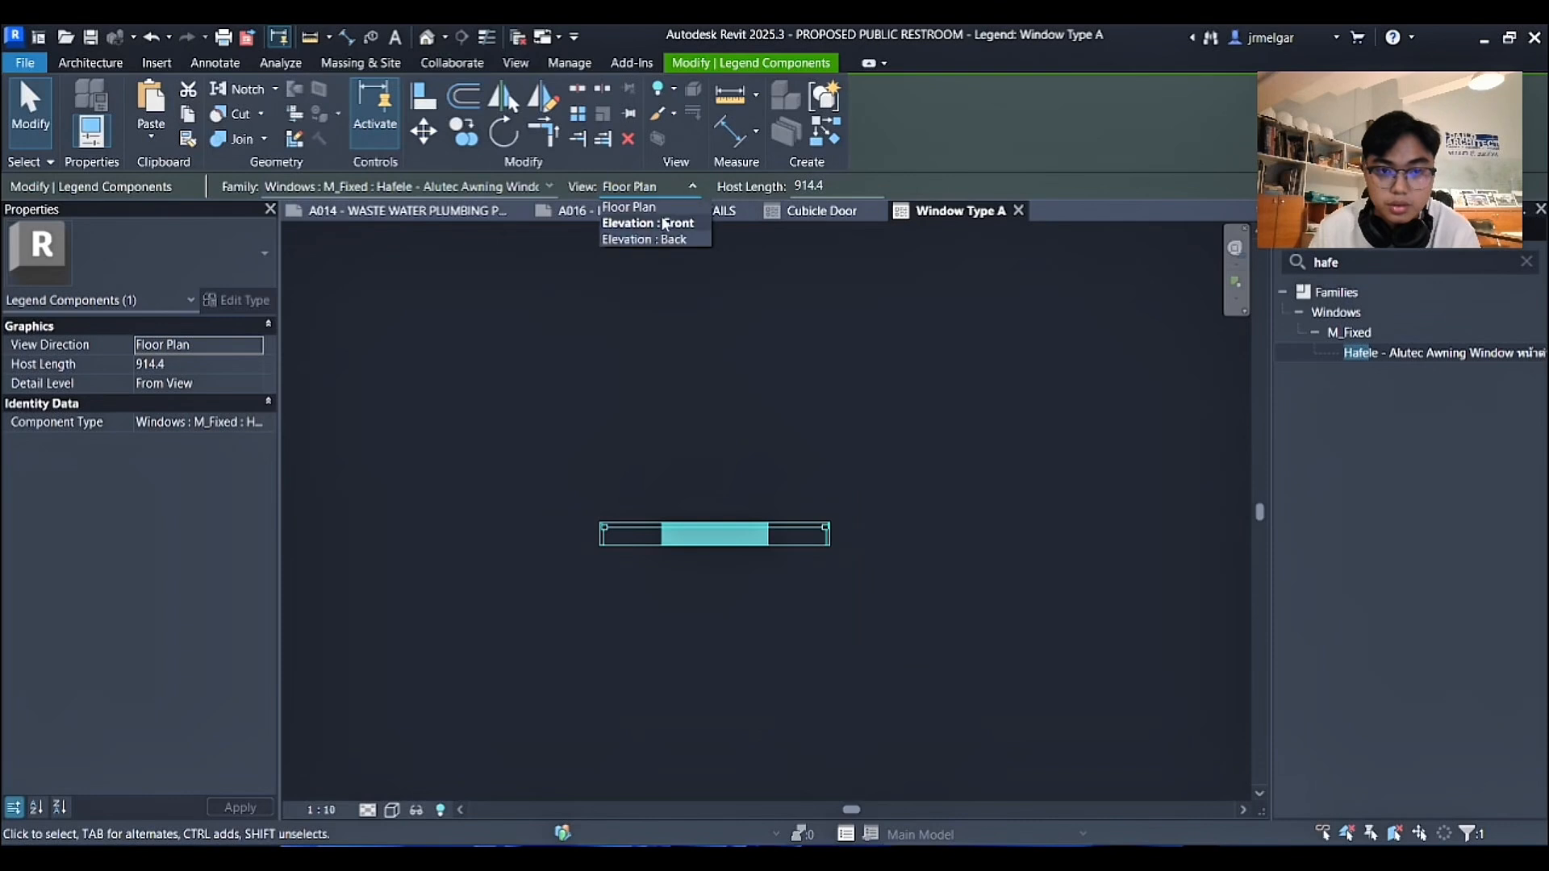
click(665, 224)
click(832, 451)
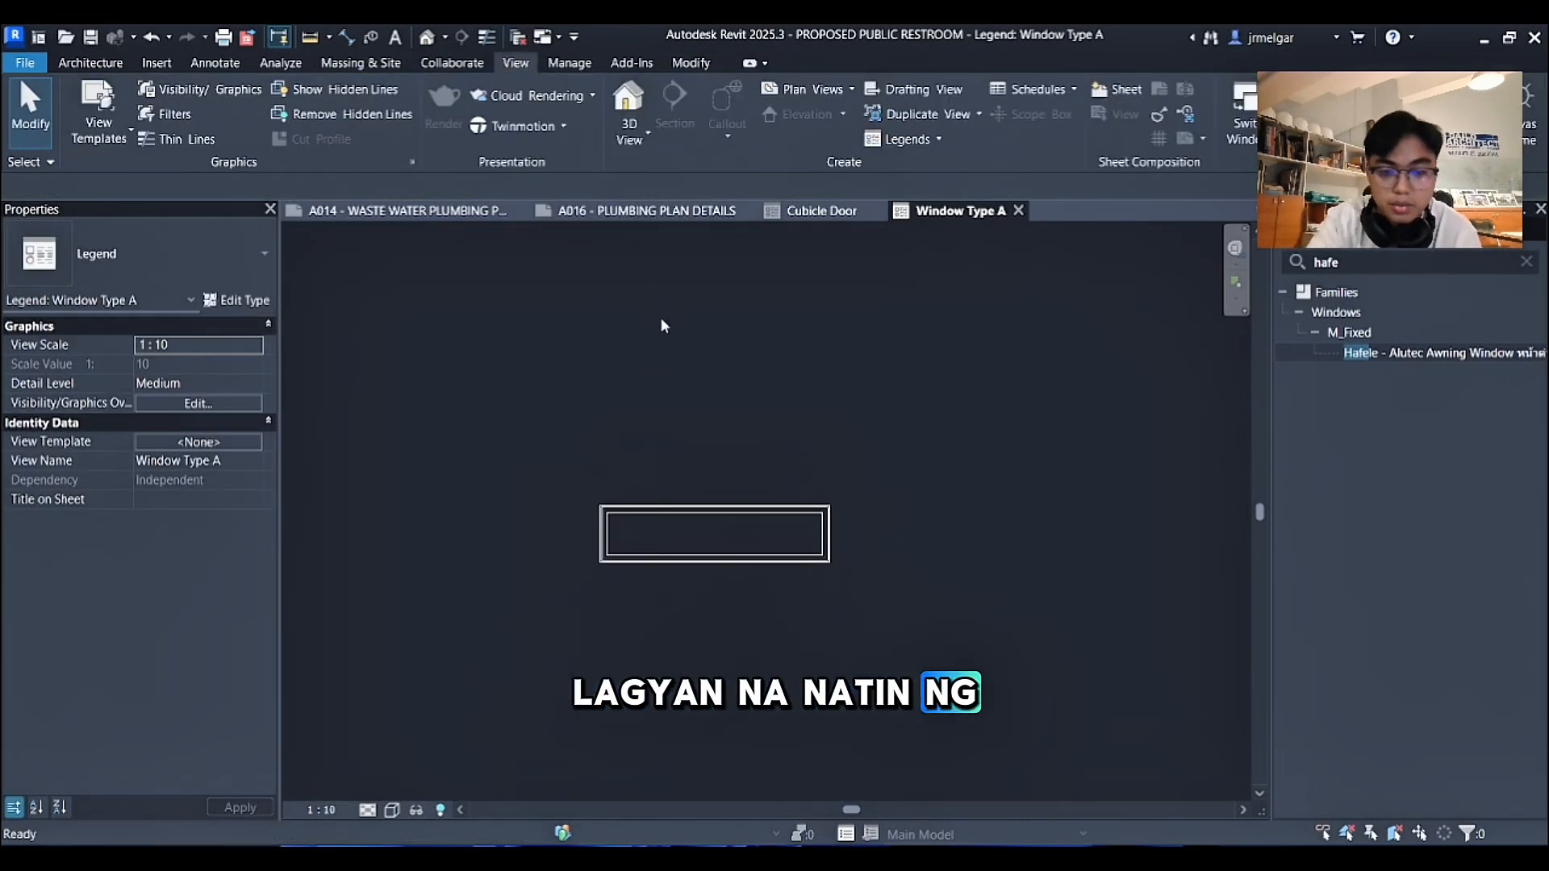
Add a vertical aligned dimension chain across the window's inner and outer frame edges, with an overall height dimension just outside it.
key(d)
key(i)
scroll(802, 564, up, 1)
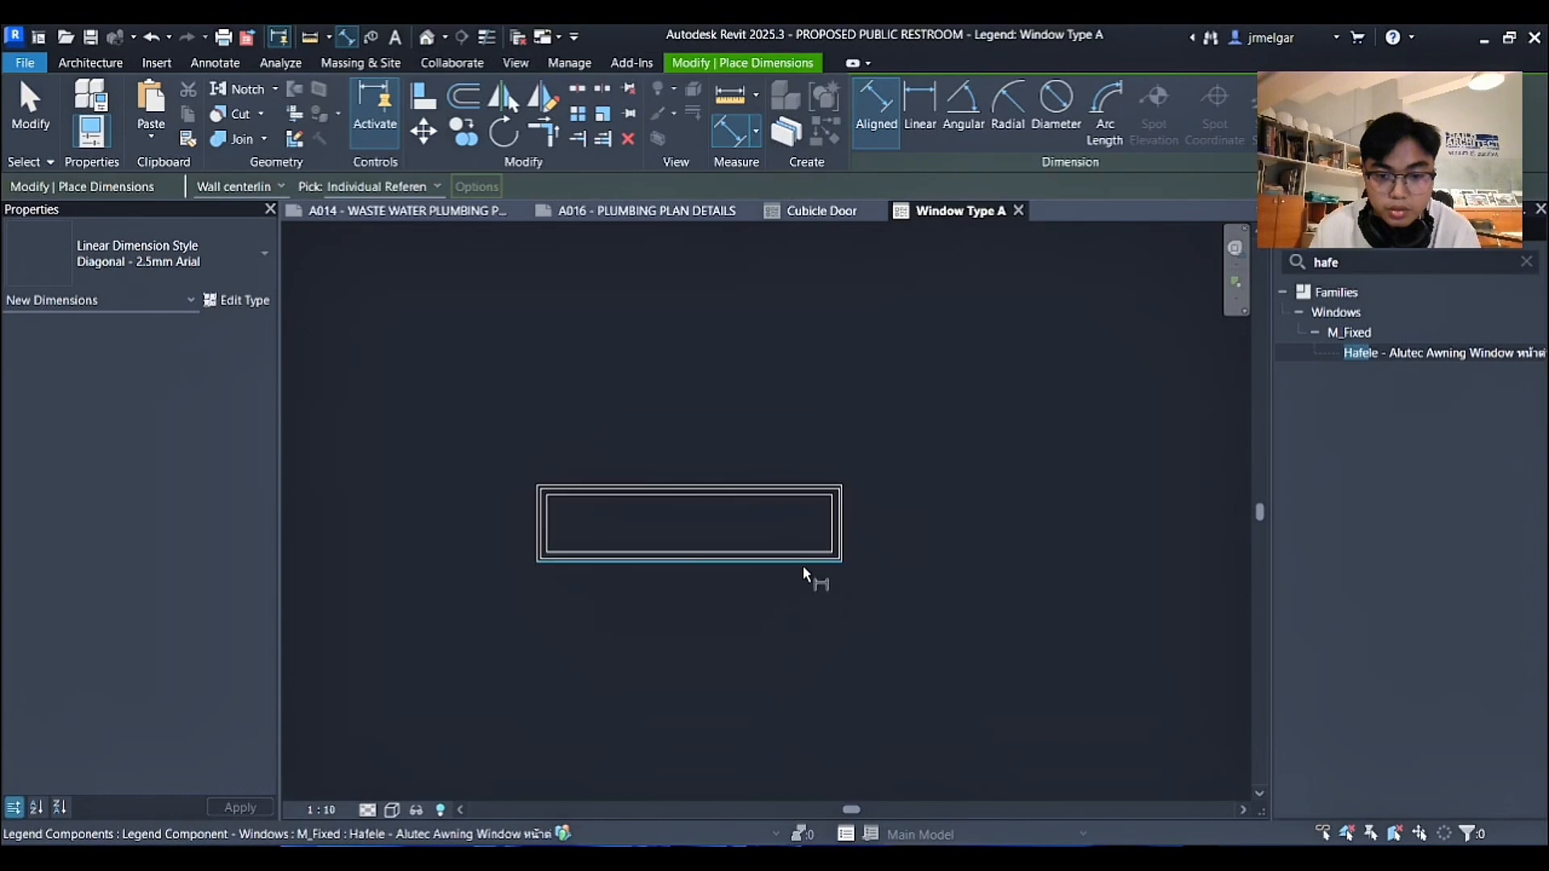
click(807, 557)
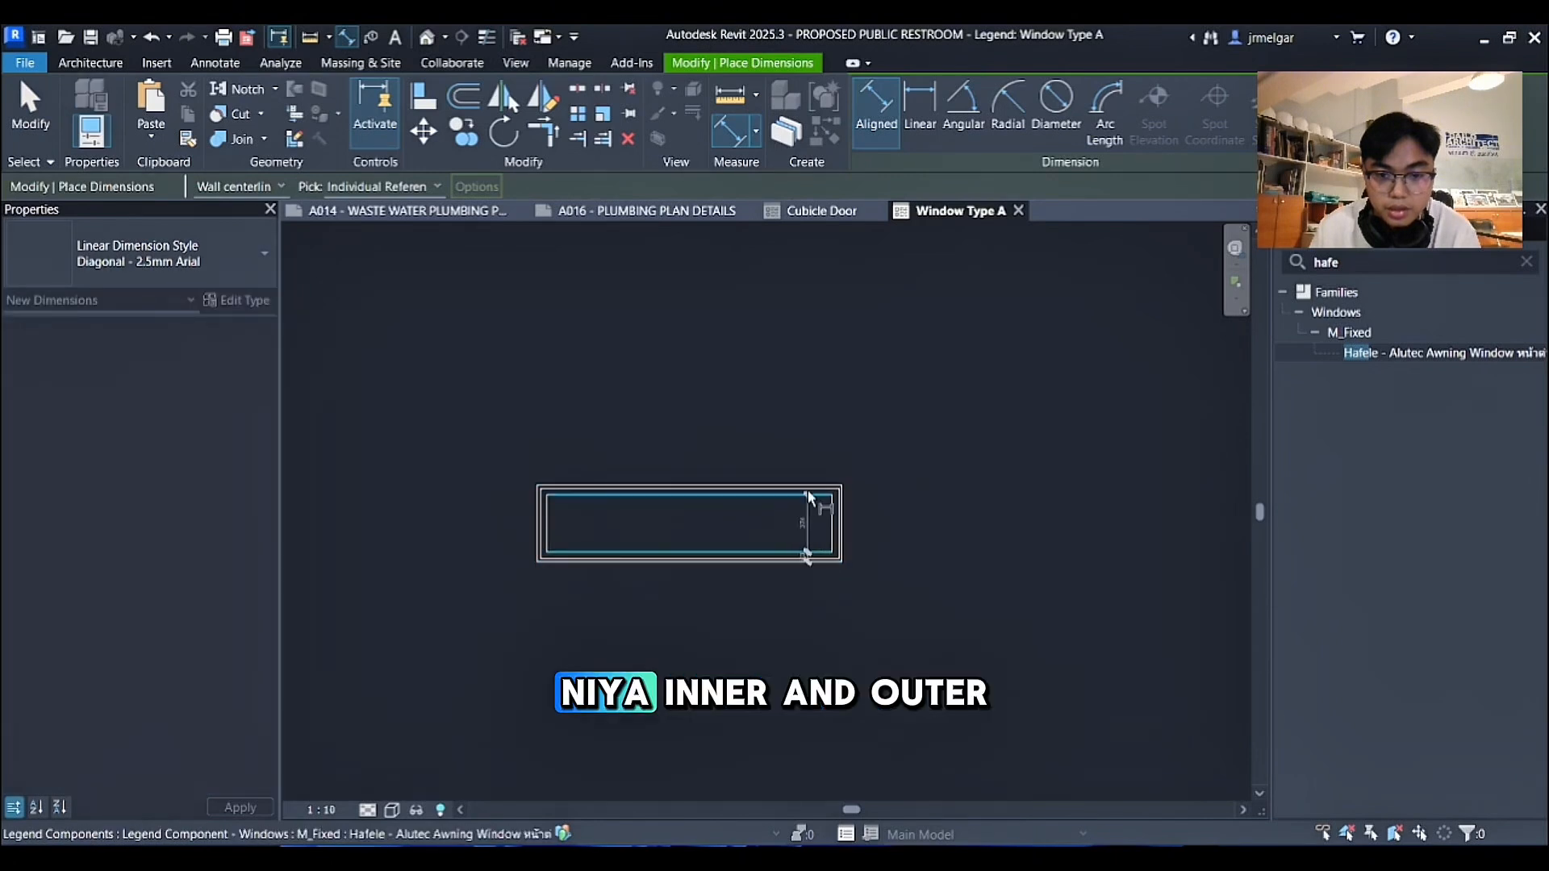
click(809, 496)
click(934, 517)
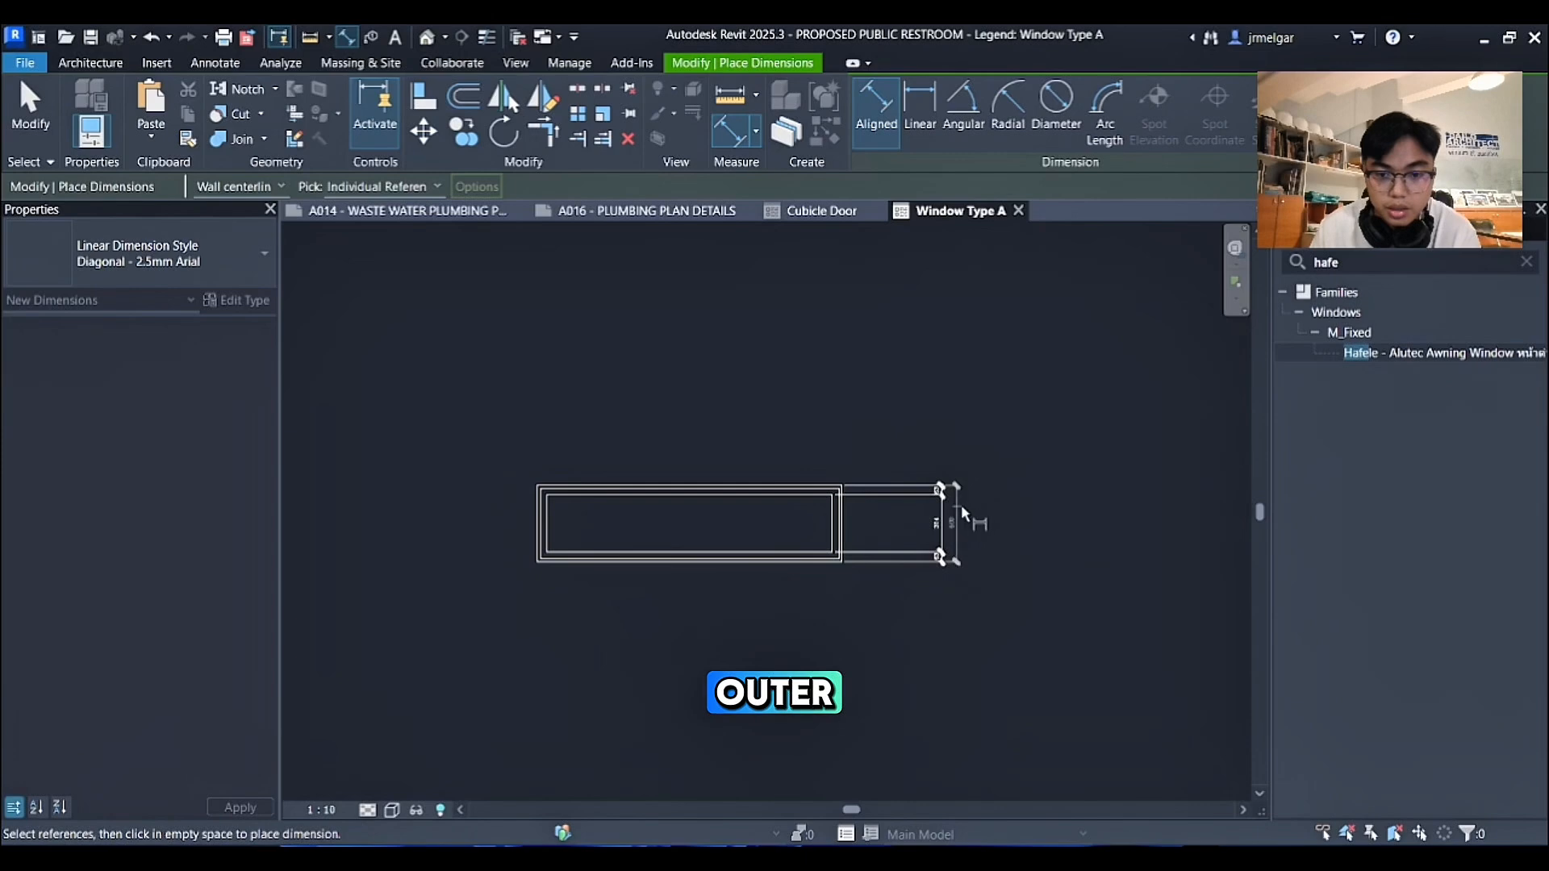
key(Escape)
key(Escape)
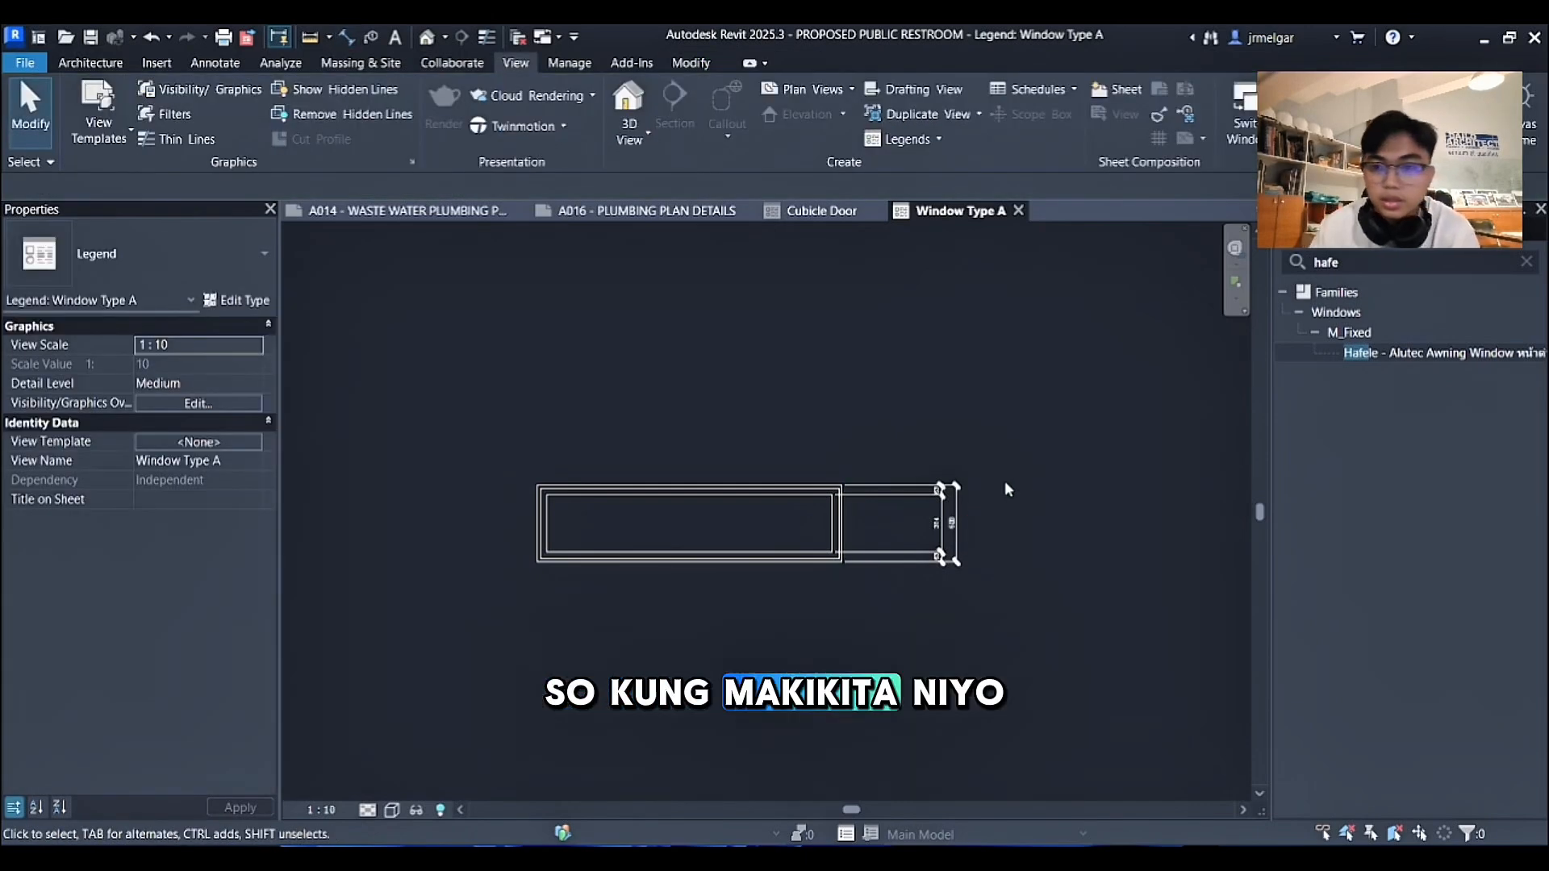
Clear the project search and place the Window Type A legend on sheet A005, below the two door views.
click(1527, 261)
scroll(1372, 416, up, 5)
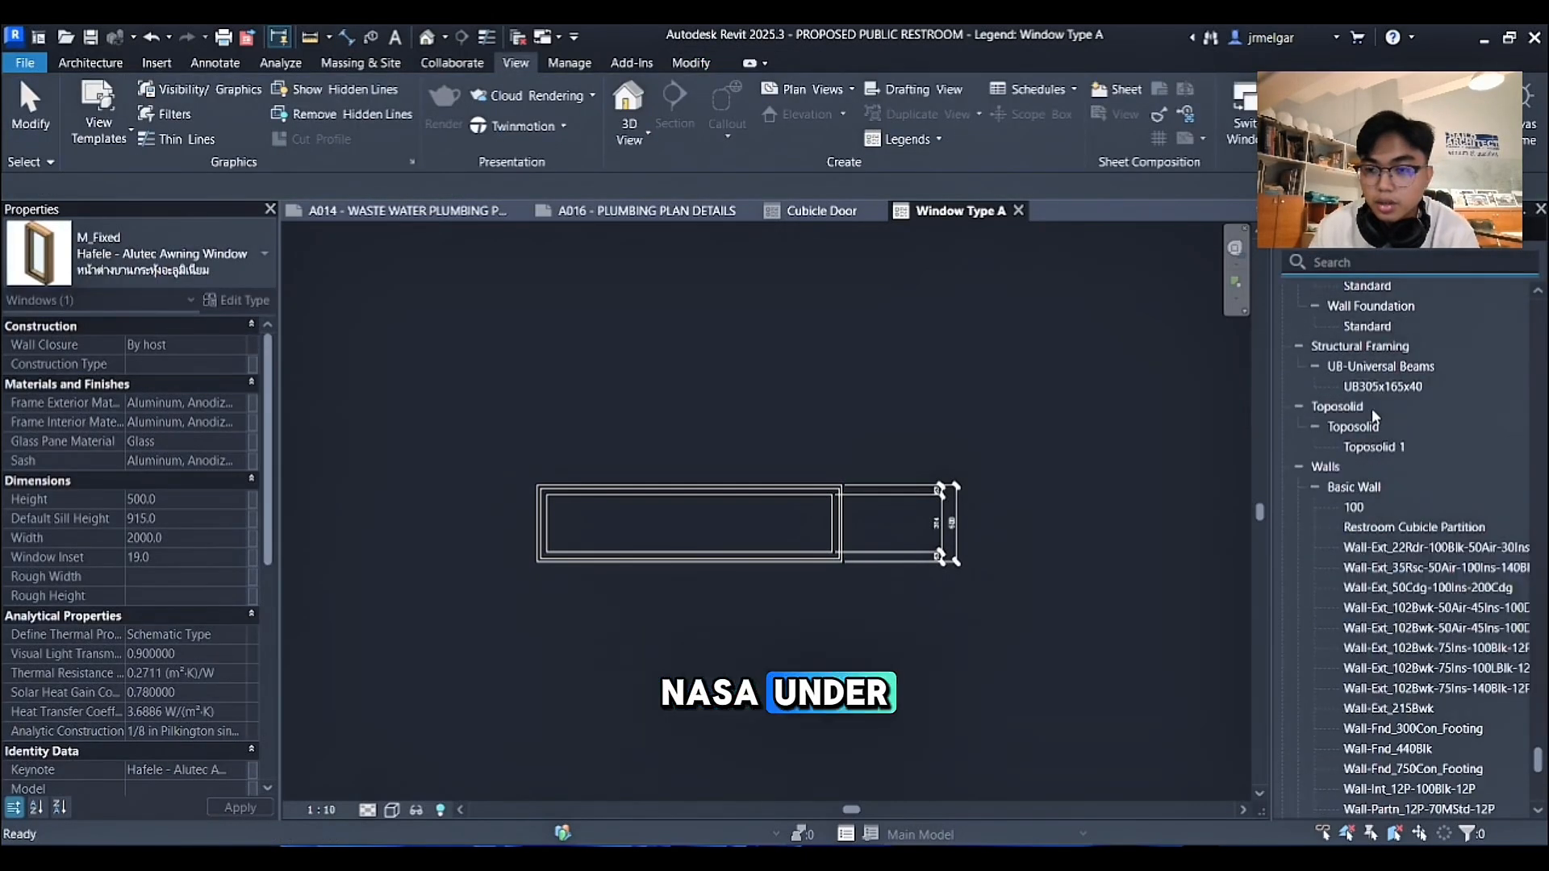
scroll(1372, 408, up, 10)
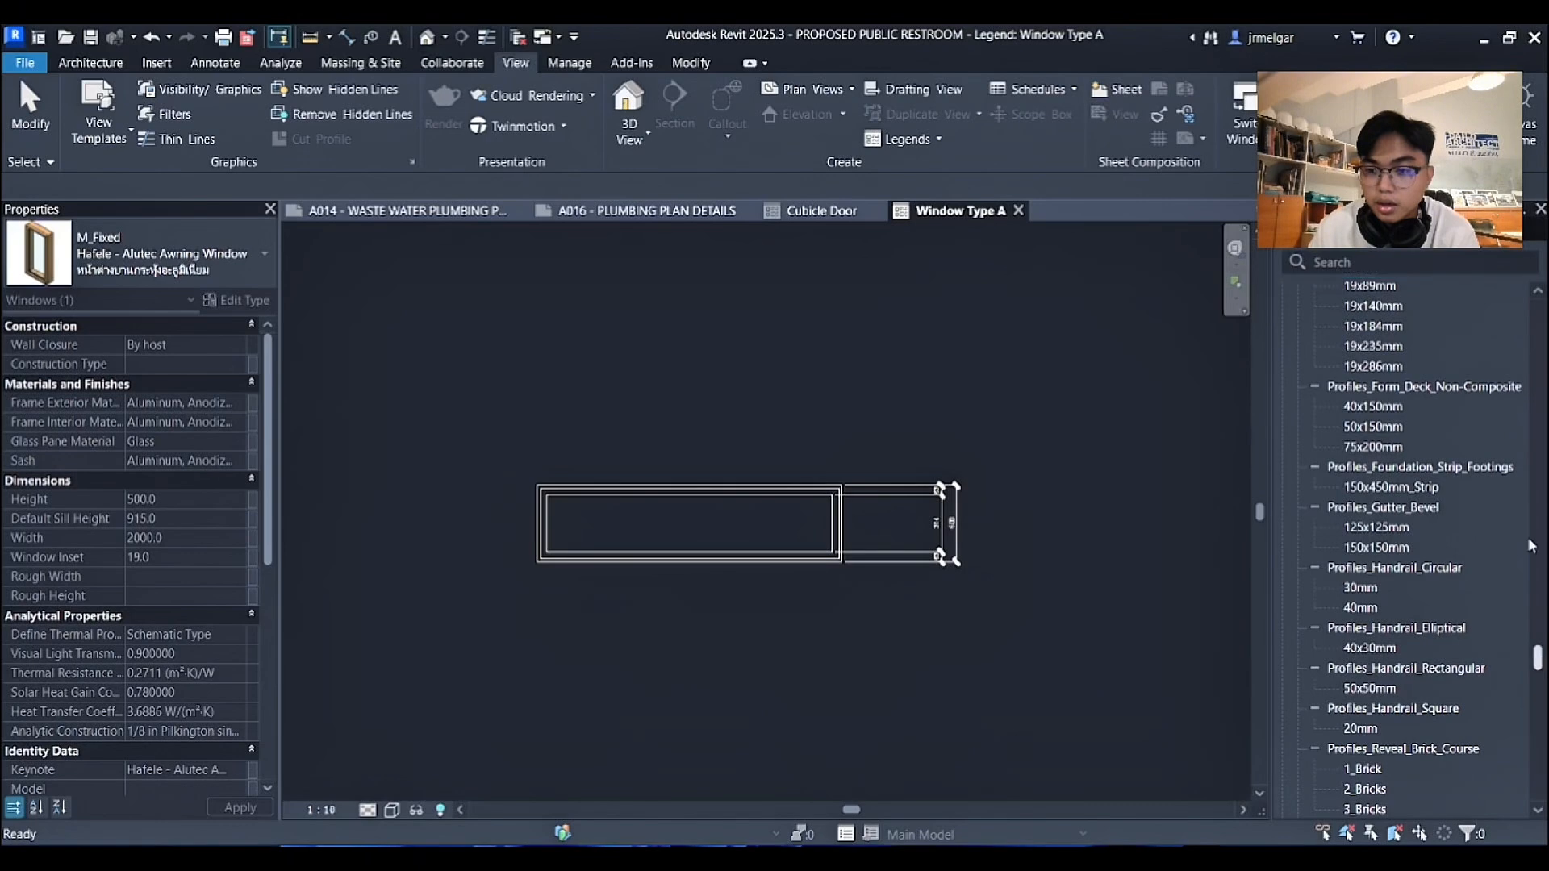
scroll(1530, 546, up, 15)
scroll(1412, 613, down, 3)
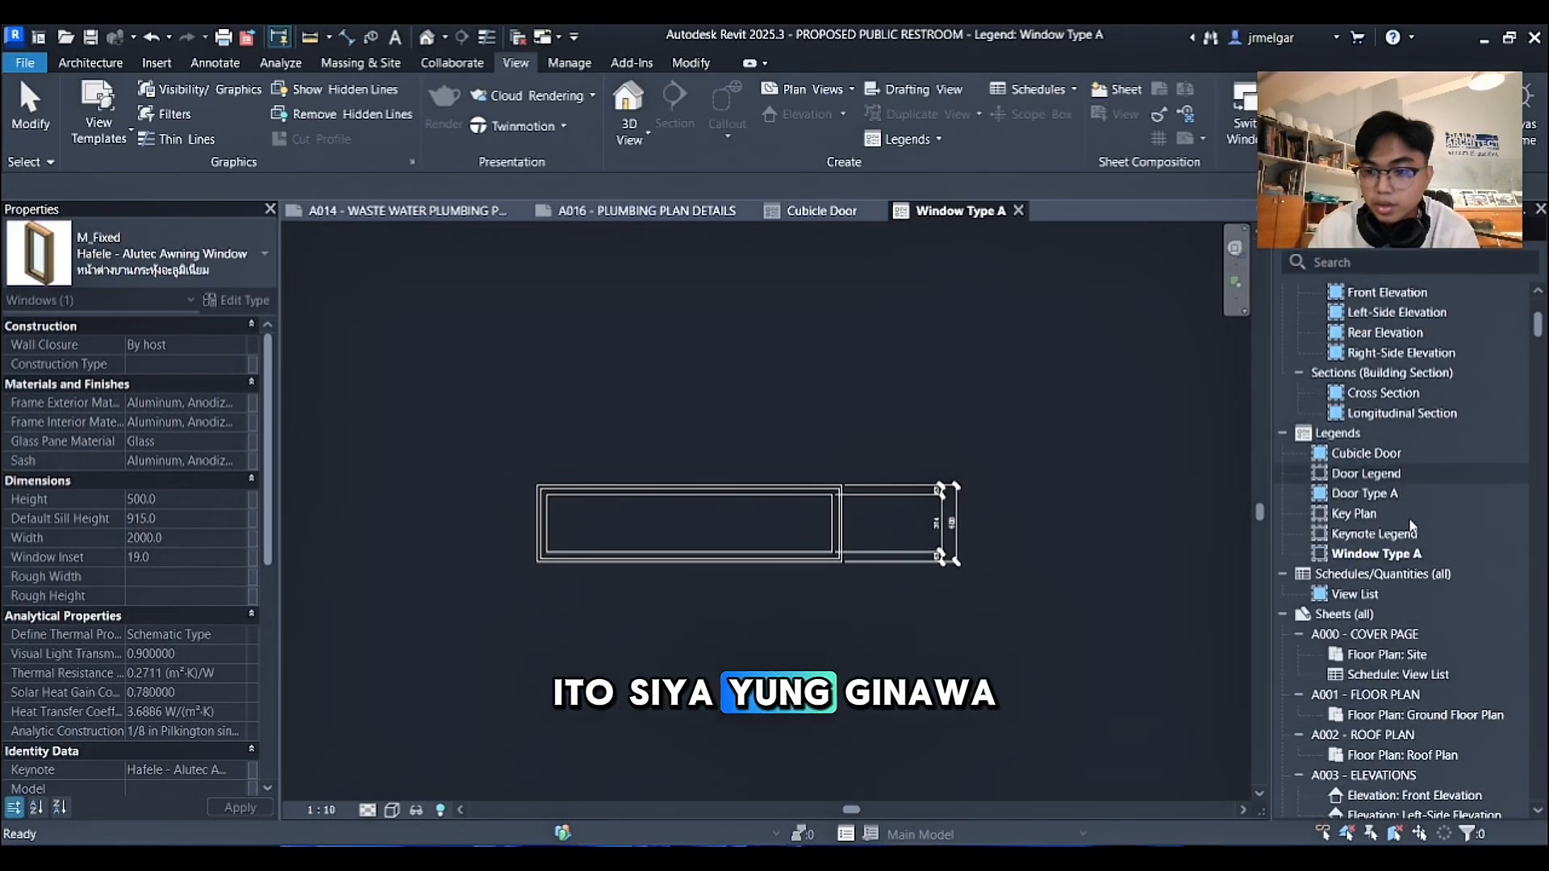
click(1424, 557)
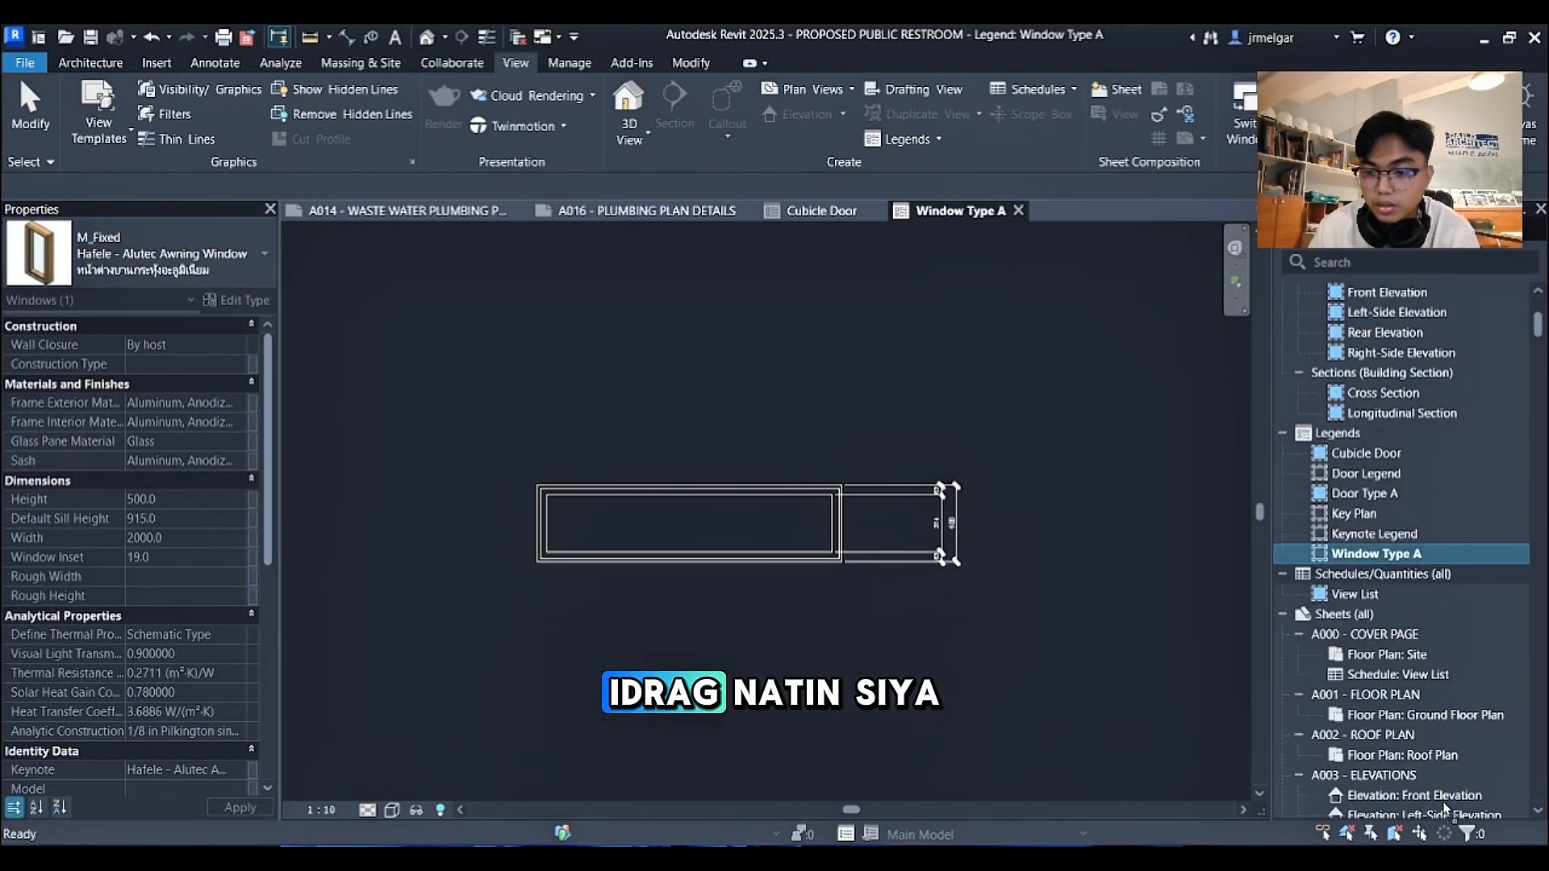
scroll(1452, 828, down, 1)
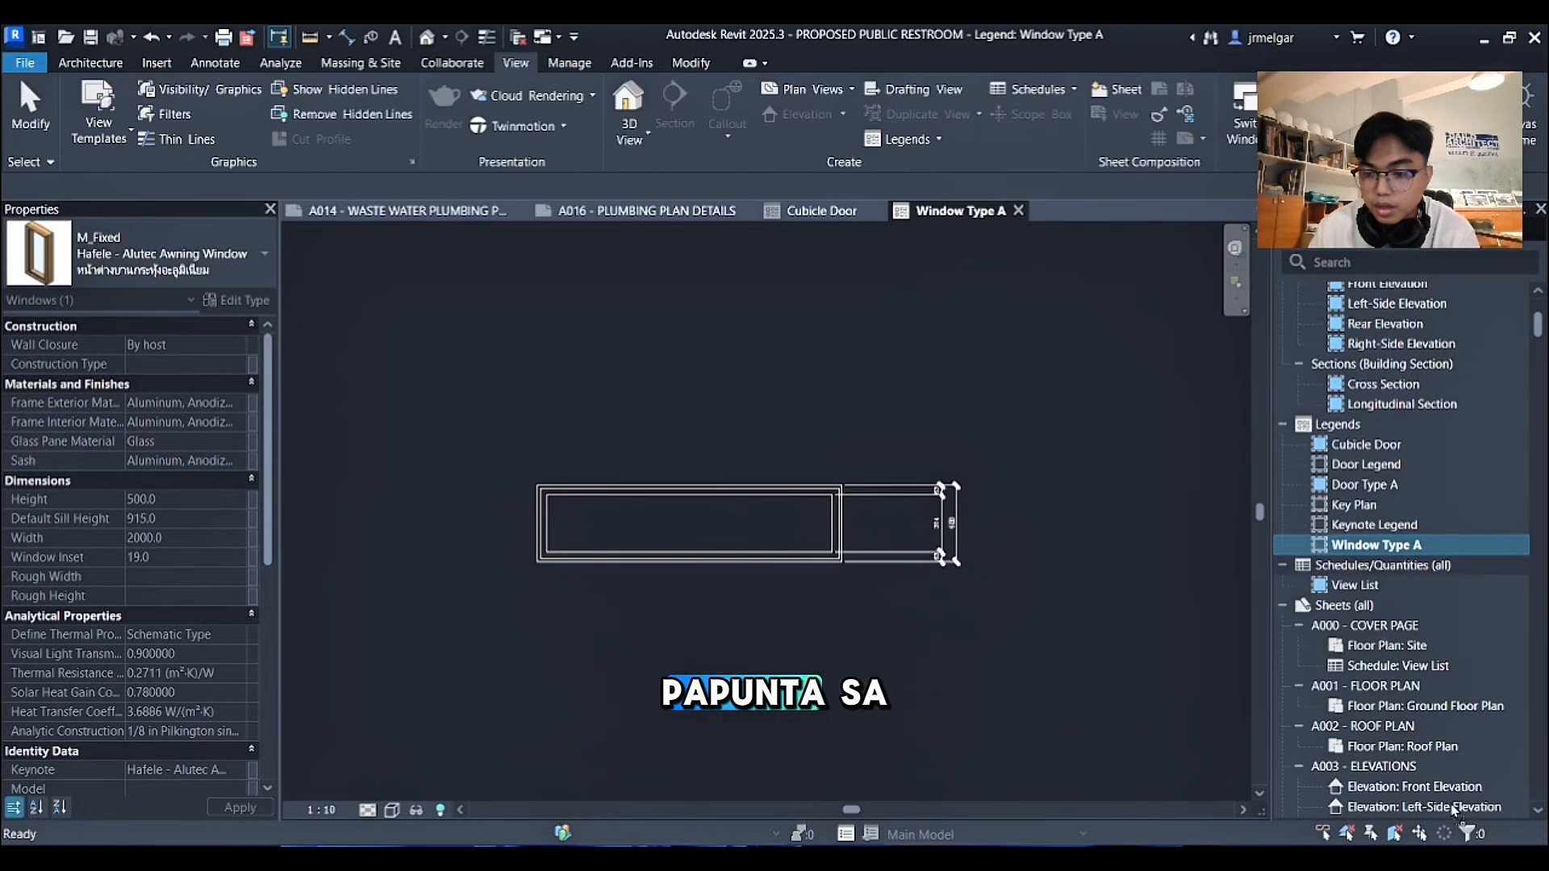
scroll(1452, 819, down, 5)
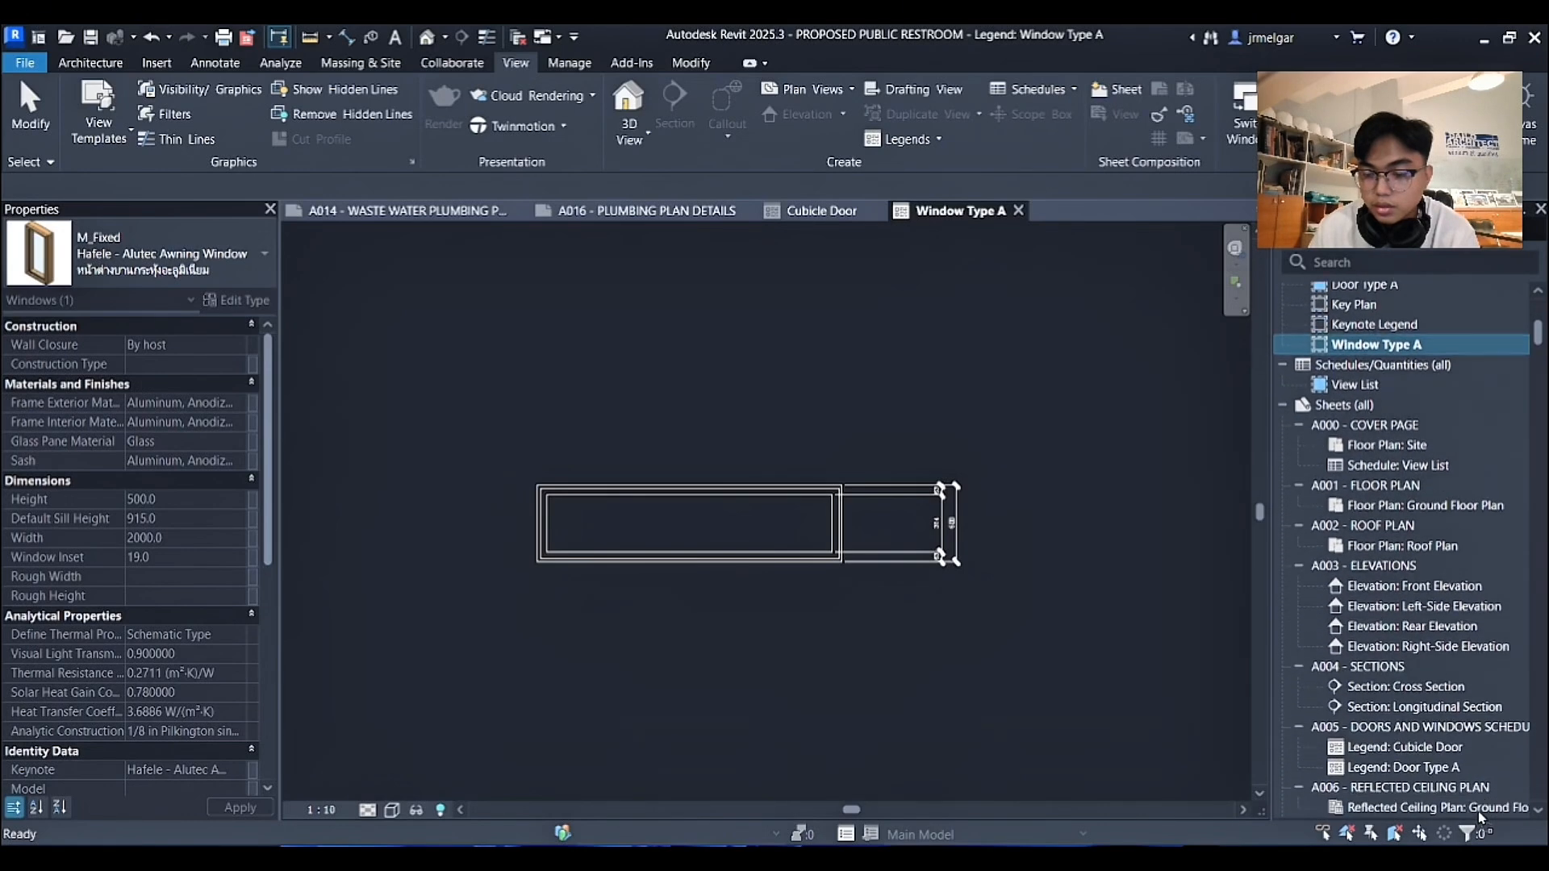
scroll(1482, 815, down, 3)
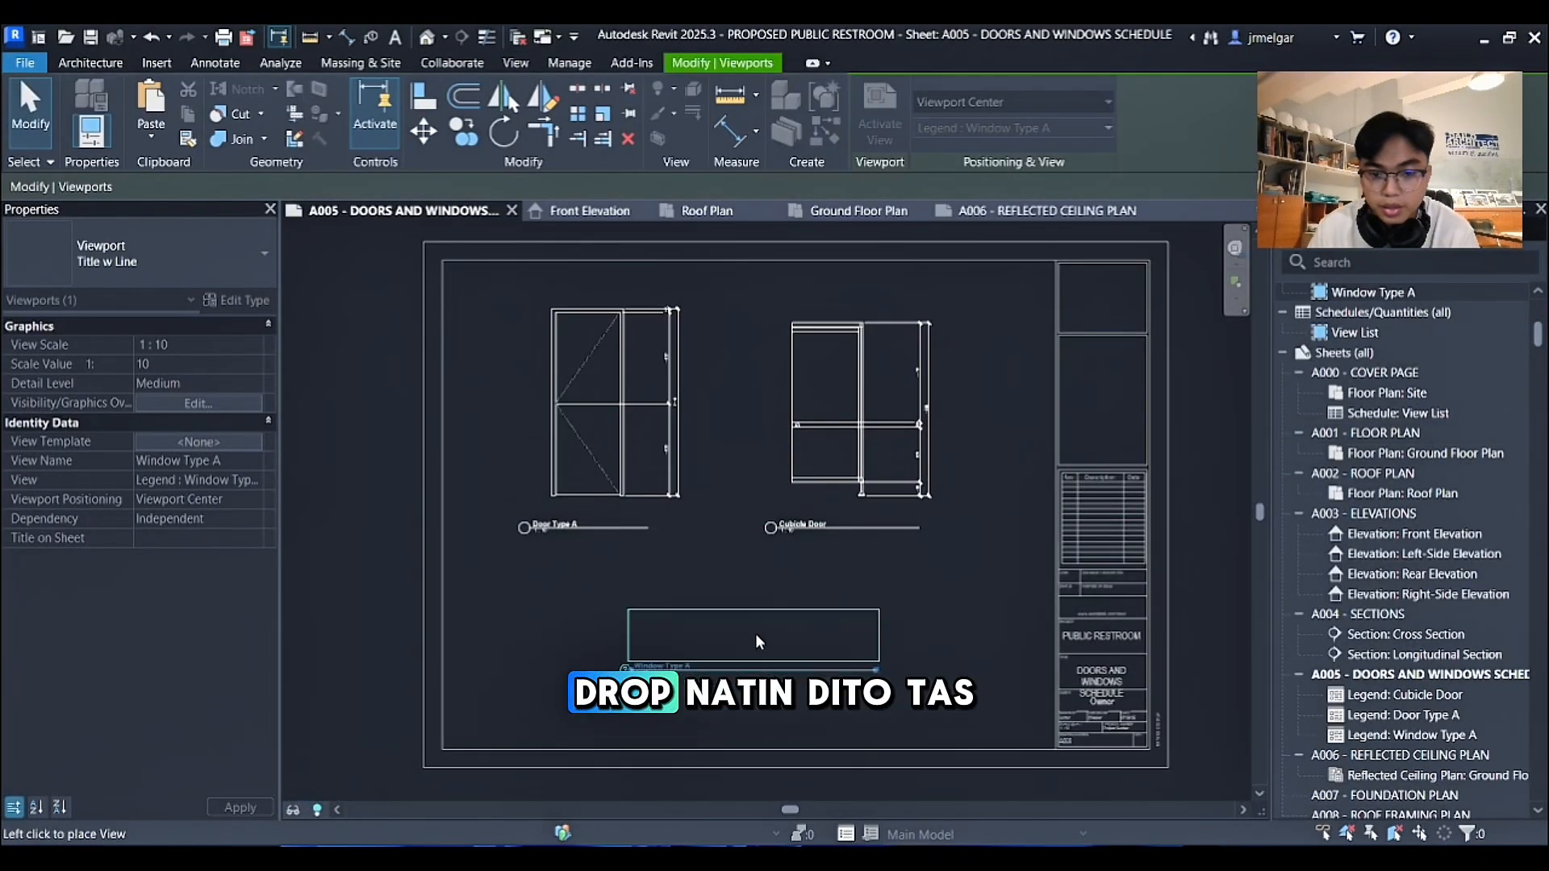
click(748, 637)
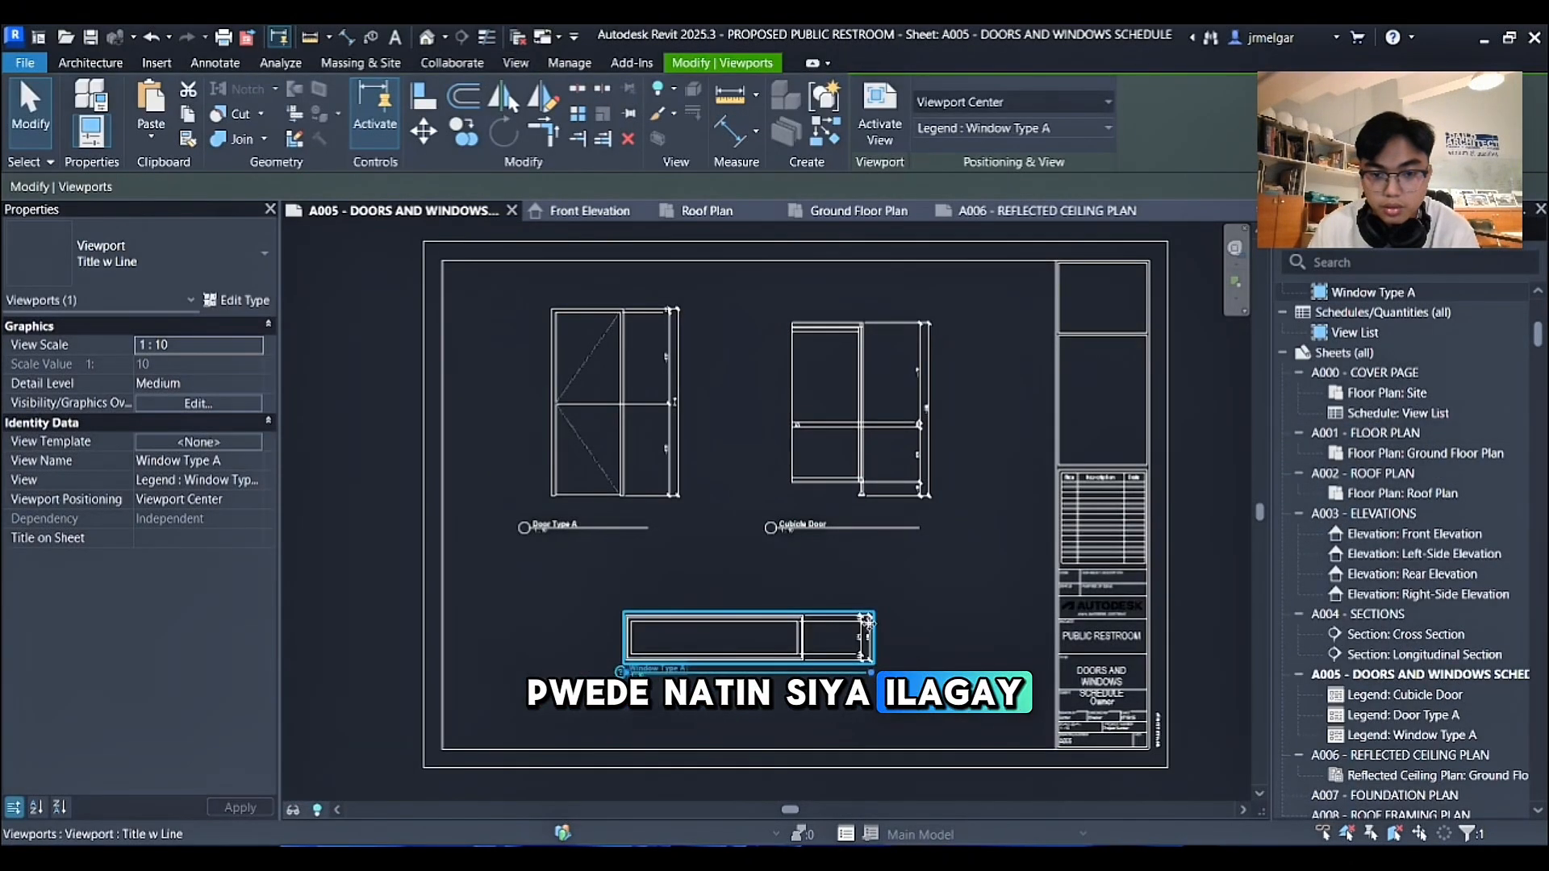
Move the Window Type A viewport title slightly lower, clear of the window elevation.
key(Escape)
click(634, 675)
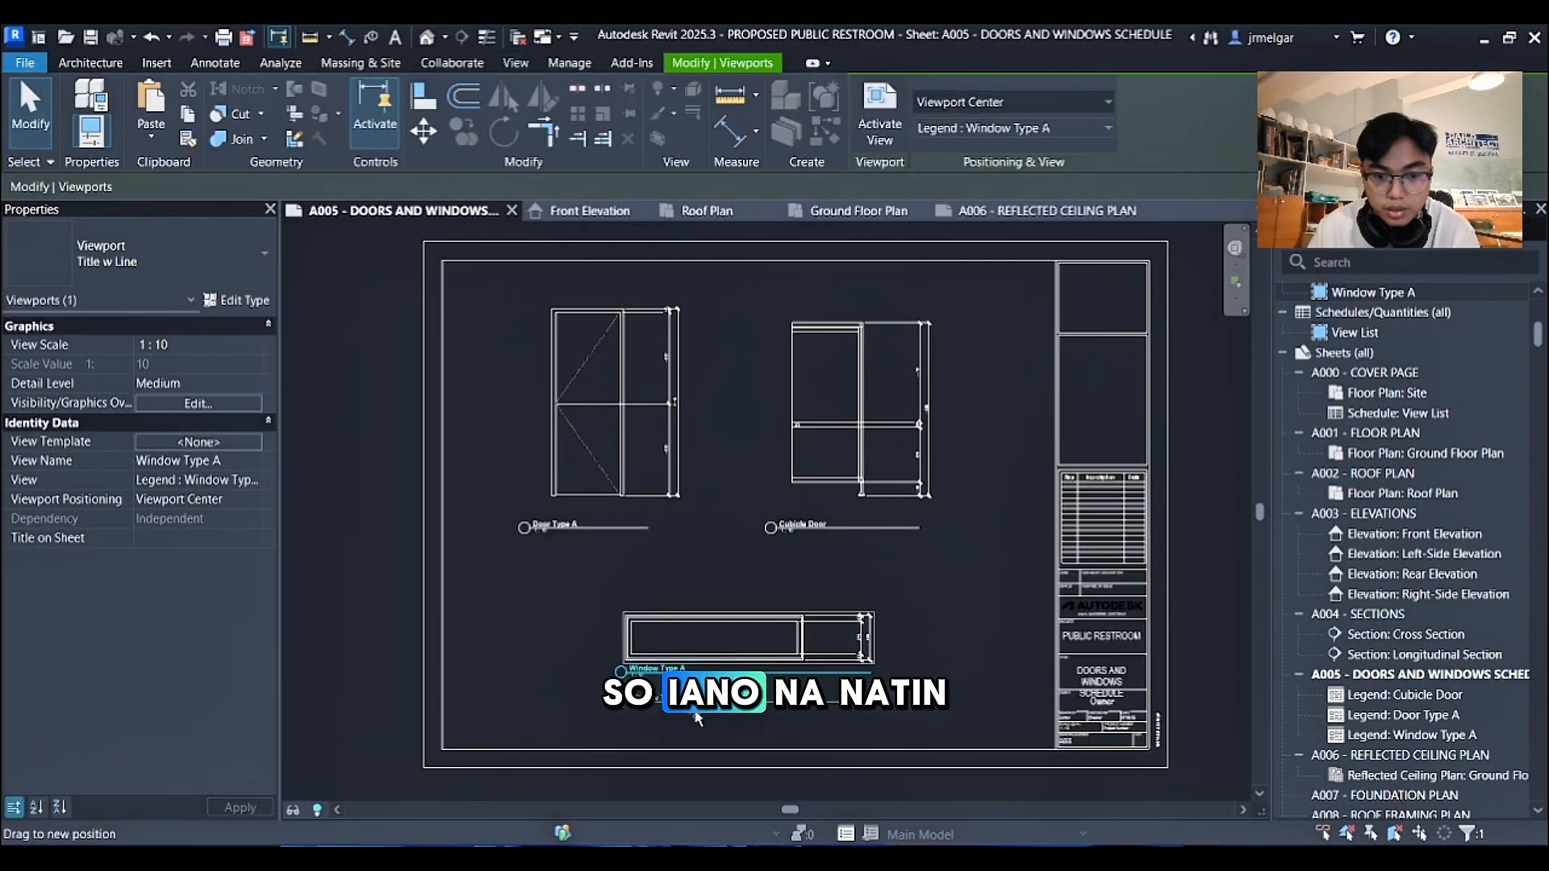
drag(682, 704, 684, 703)
click(899, 680)
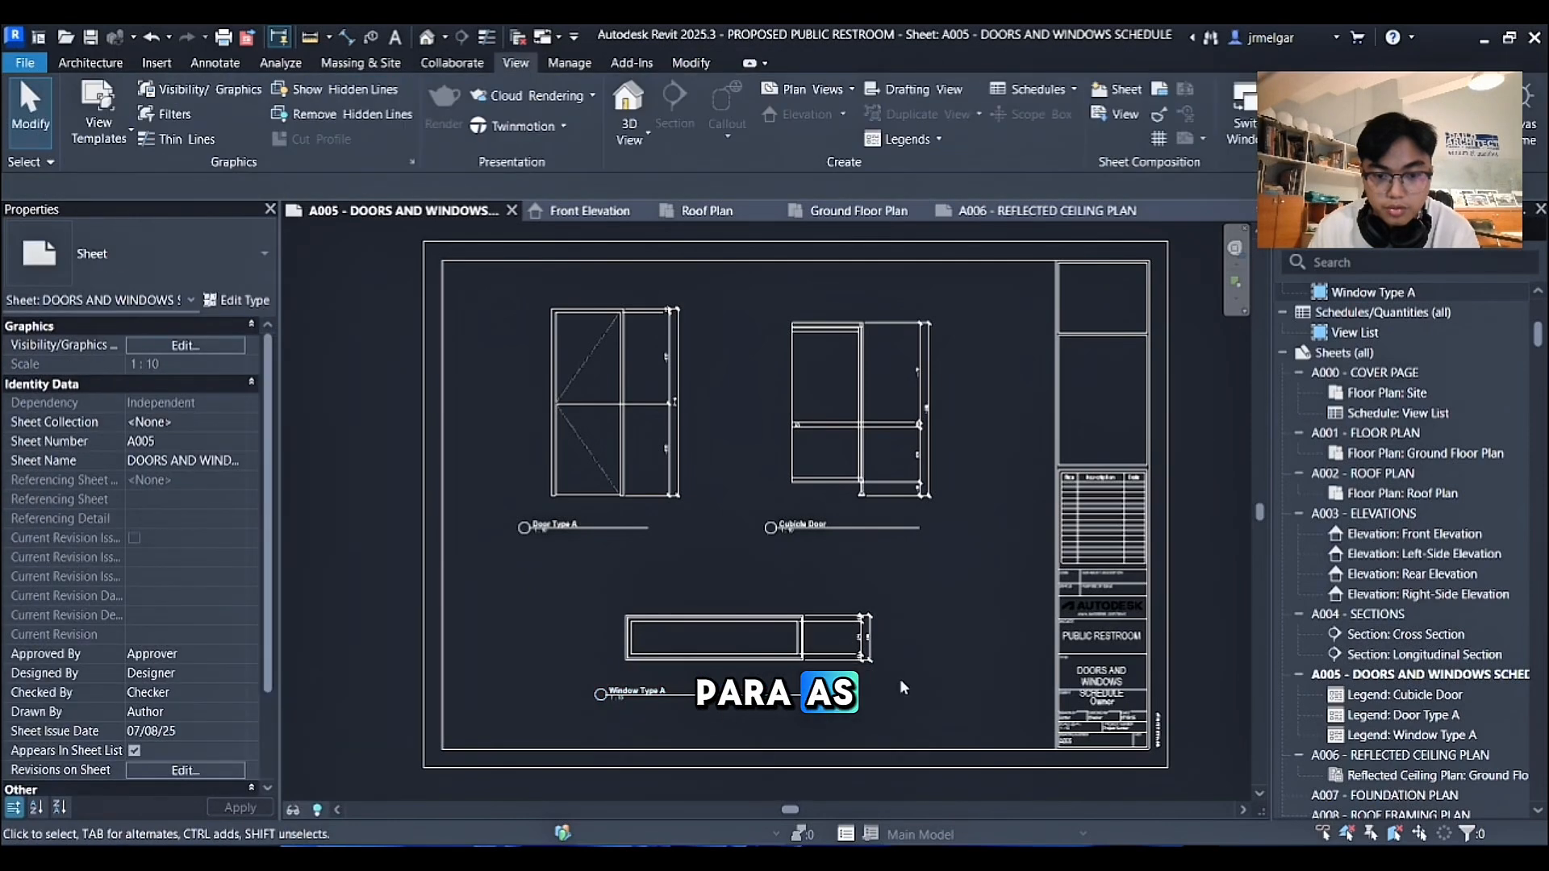
scroll(933, 682, up, 2)
scroll(933, 682, down, 1)
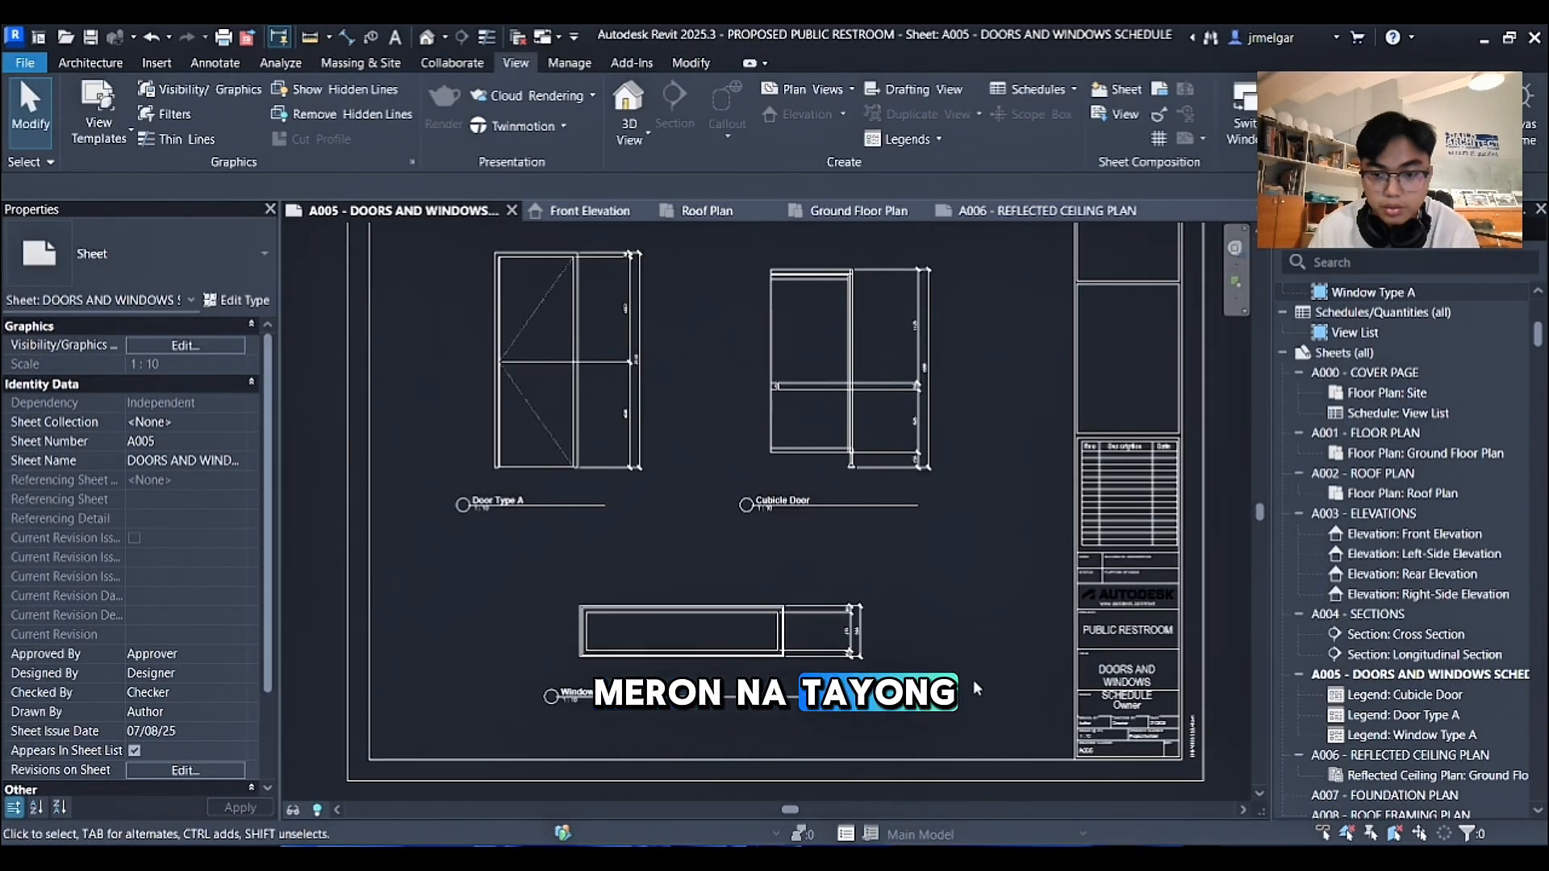